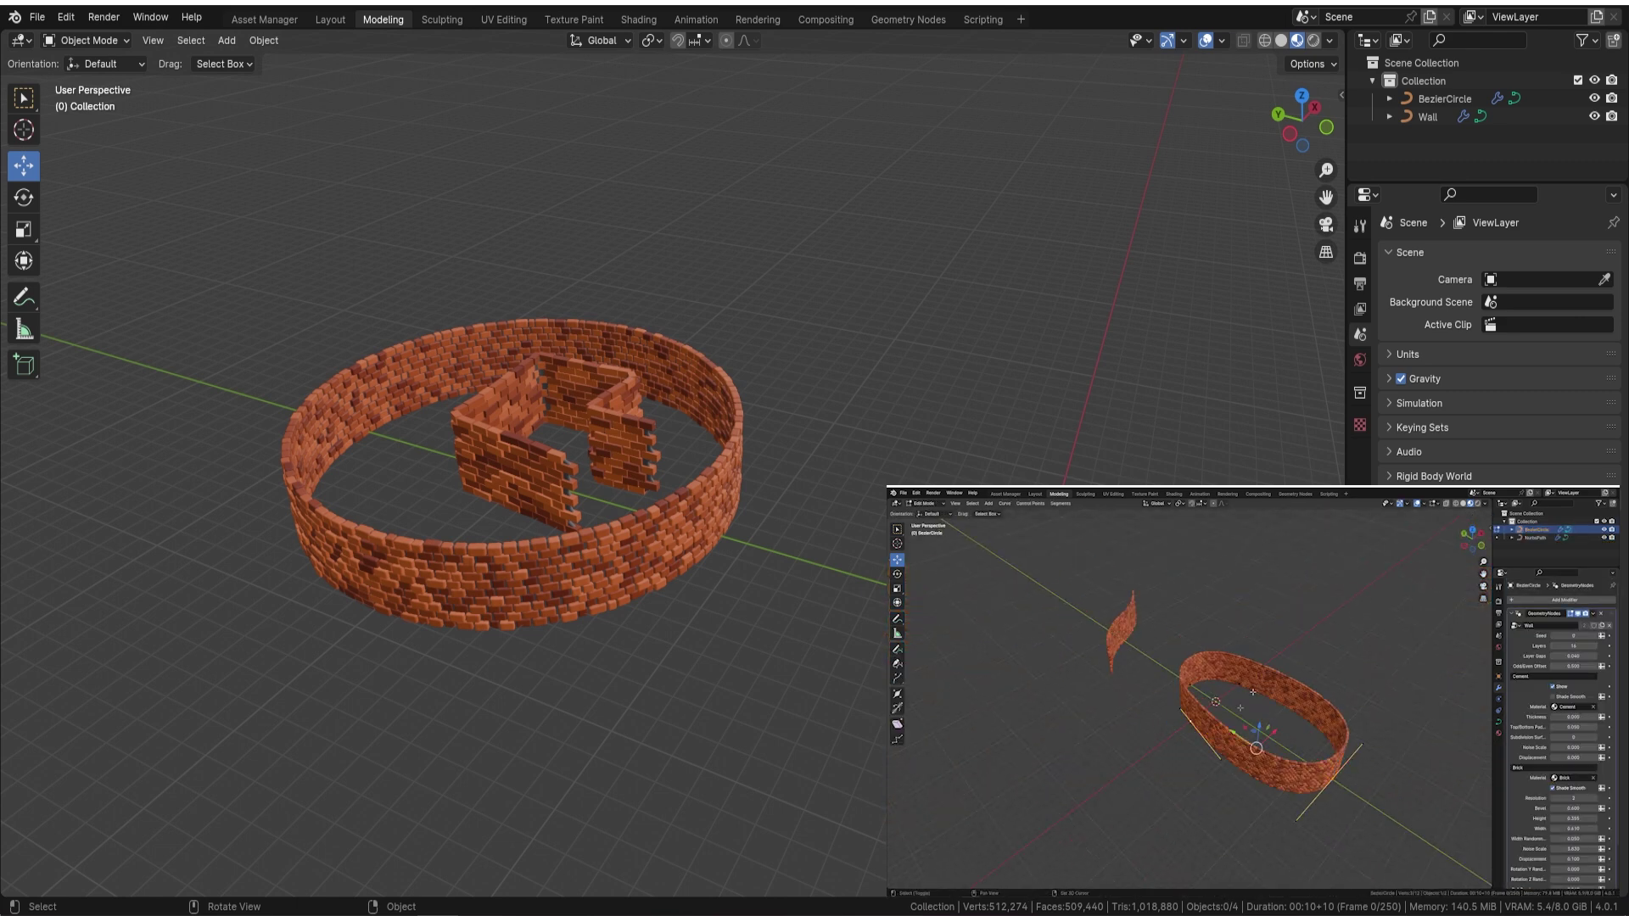
# - Add a NURBS path curve at the world origin and scale it up evenly to a longer line
pyautogui.moveTo(543, 289); pyautogui.dragTo(578, 277, button='middle')
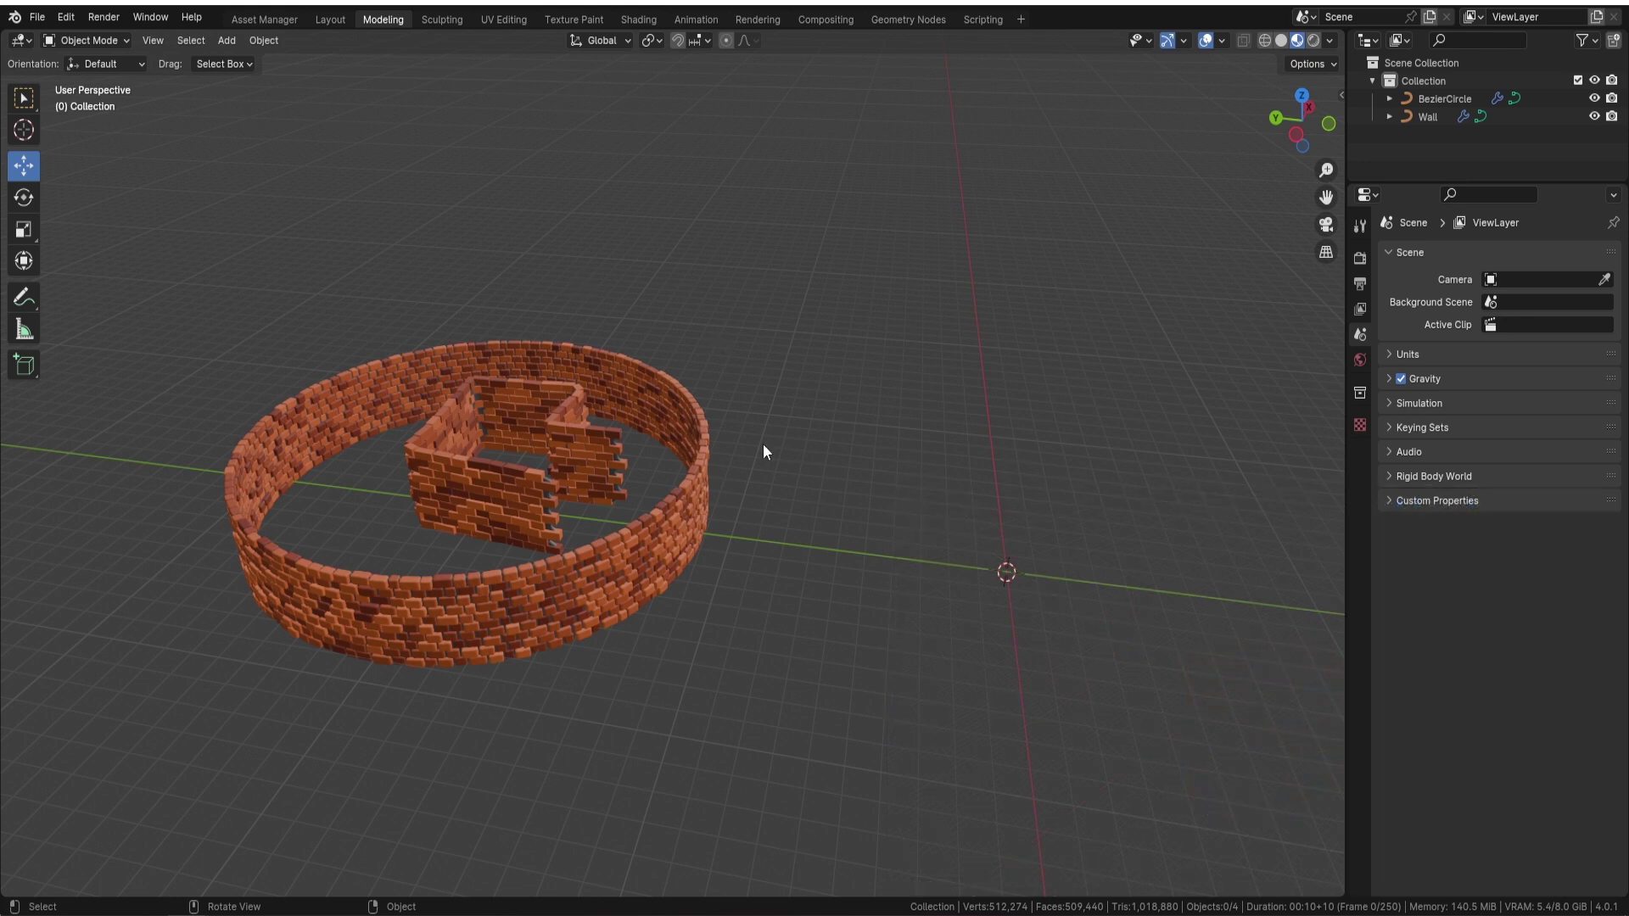
pyautogui.moveTo(764, 451); pyautogui.dragTo(709, 446, button='middle')
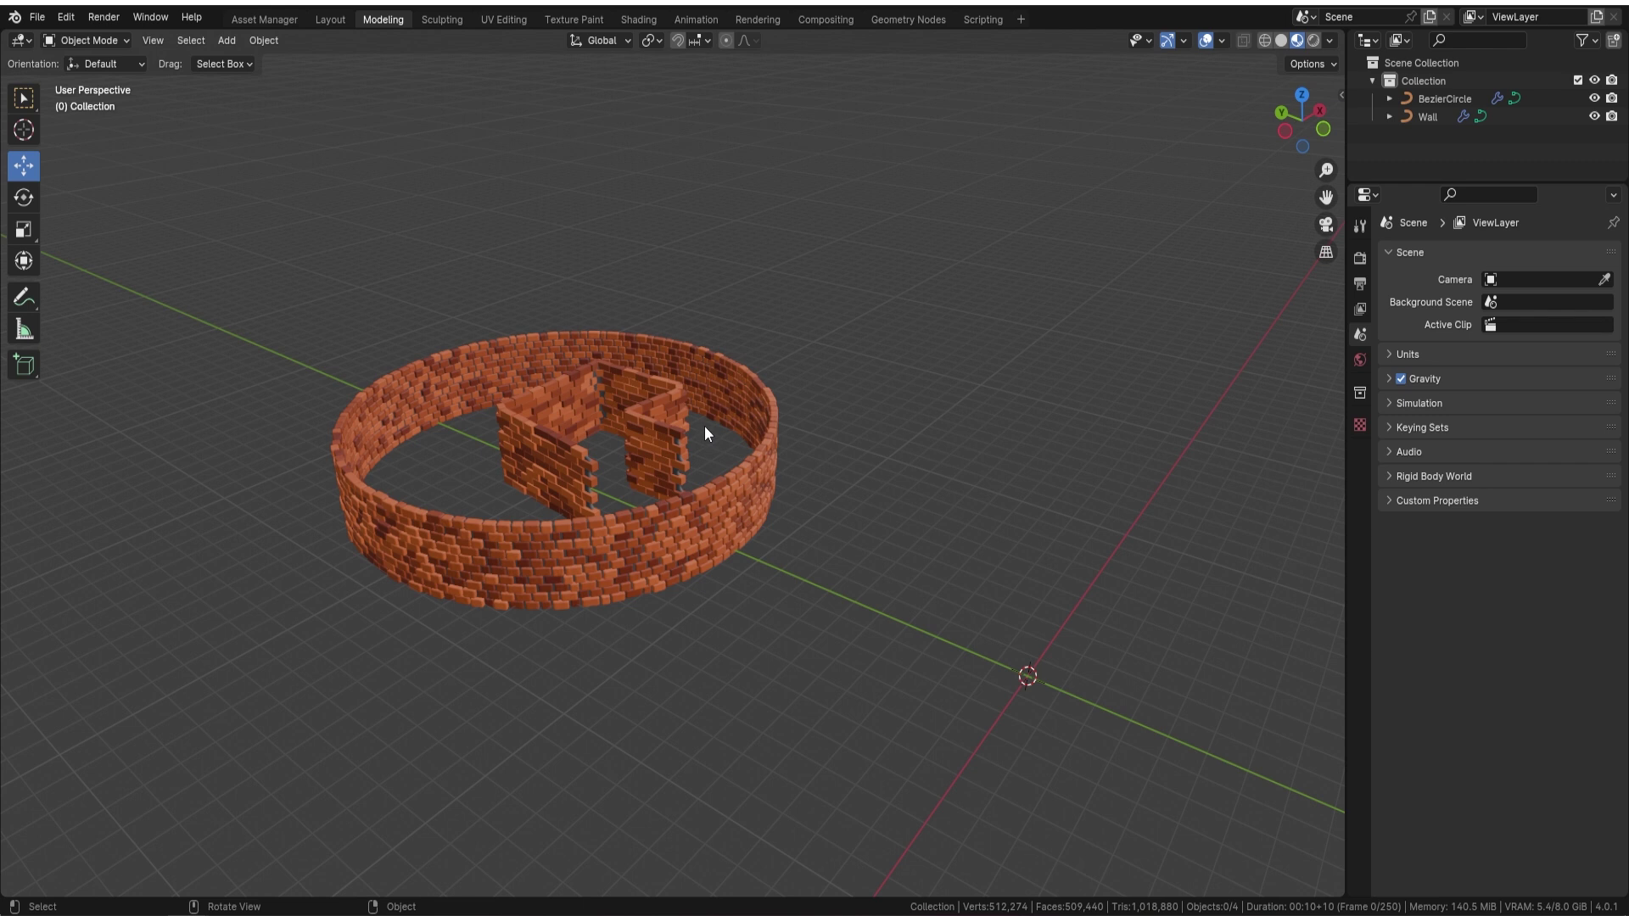
pyautogui.moveTo(781, 455)
pyautogui.keyDown('shift'); pyautogui.mouseDown(button='middle')
pyautogui.moveTo(749, 436)
pyautogui.moveTo(798, 472)
pyautogui.mouseUp(button='middle'); pyautogui.keyUp('shift')
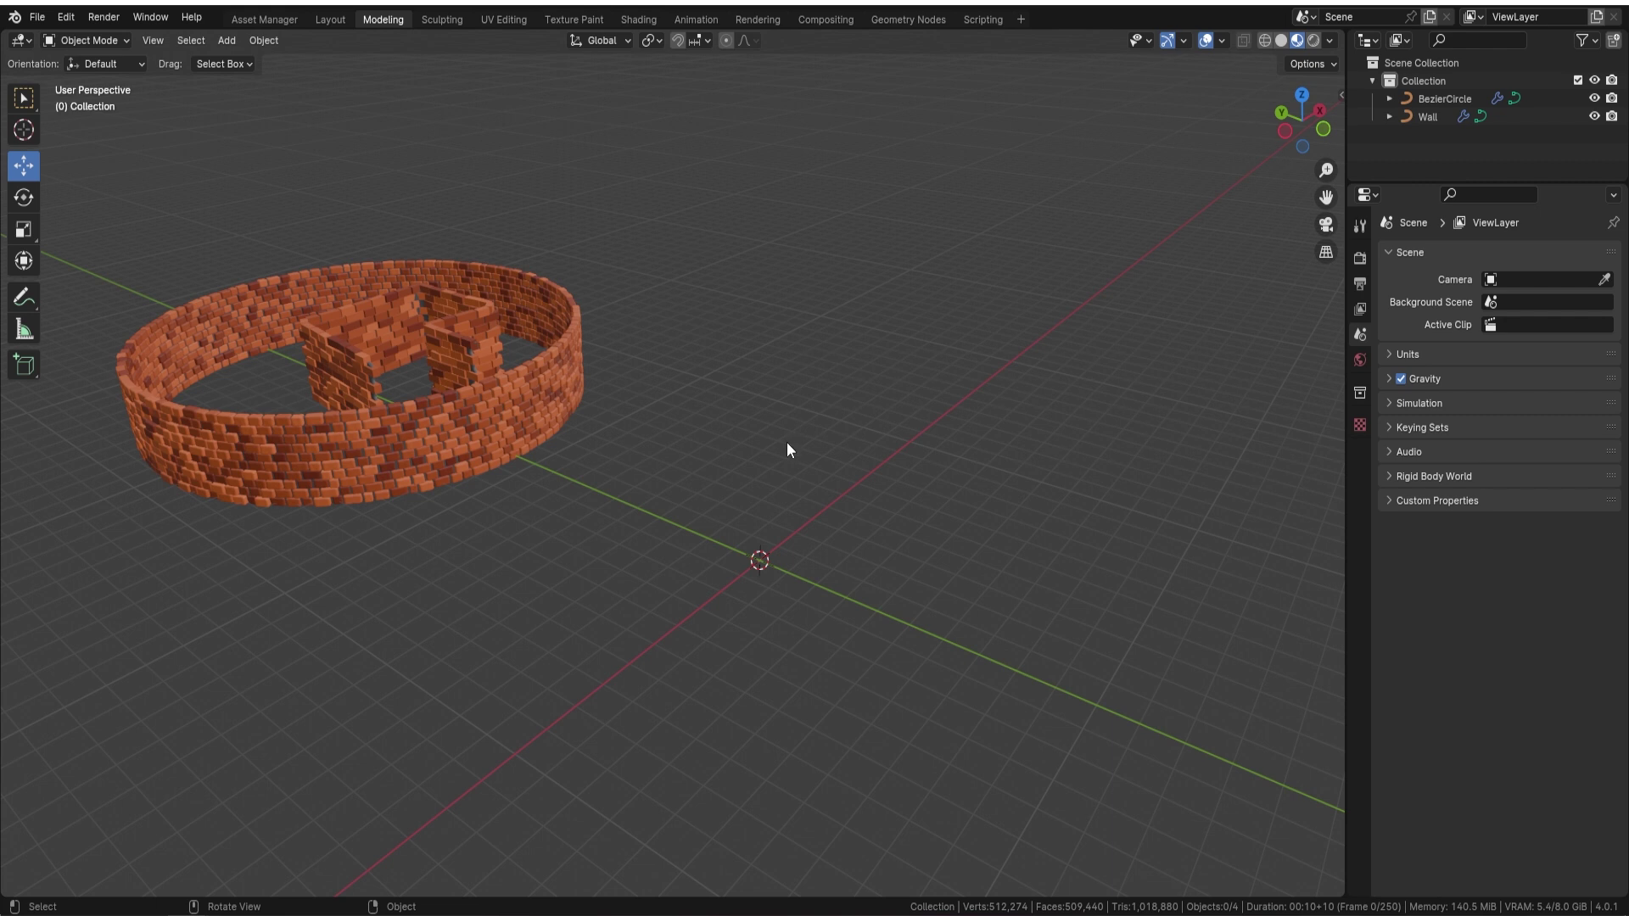
pyautogui.hotkey('shift', 'a')
pyautogui.moveTo(786, 441)
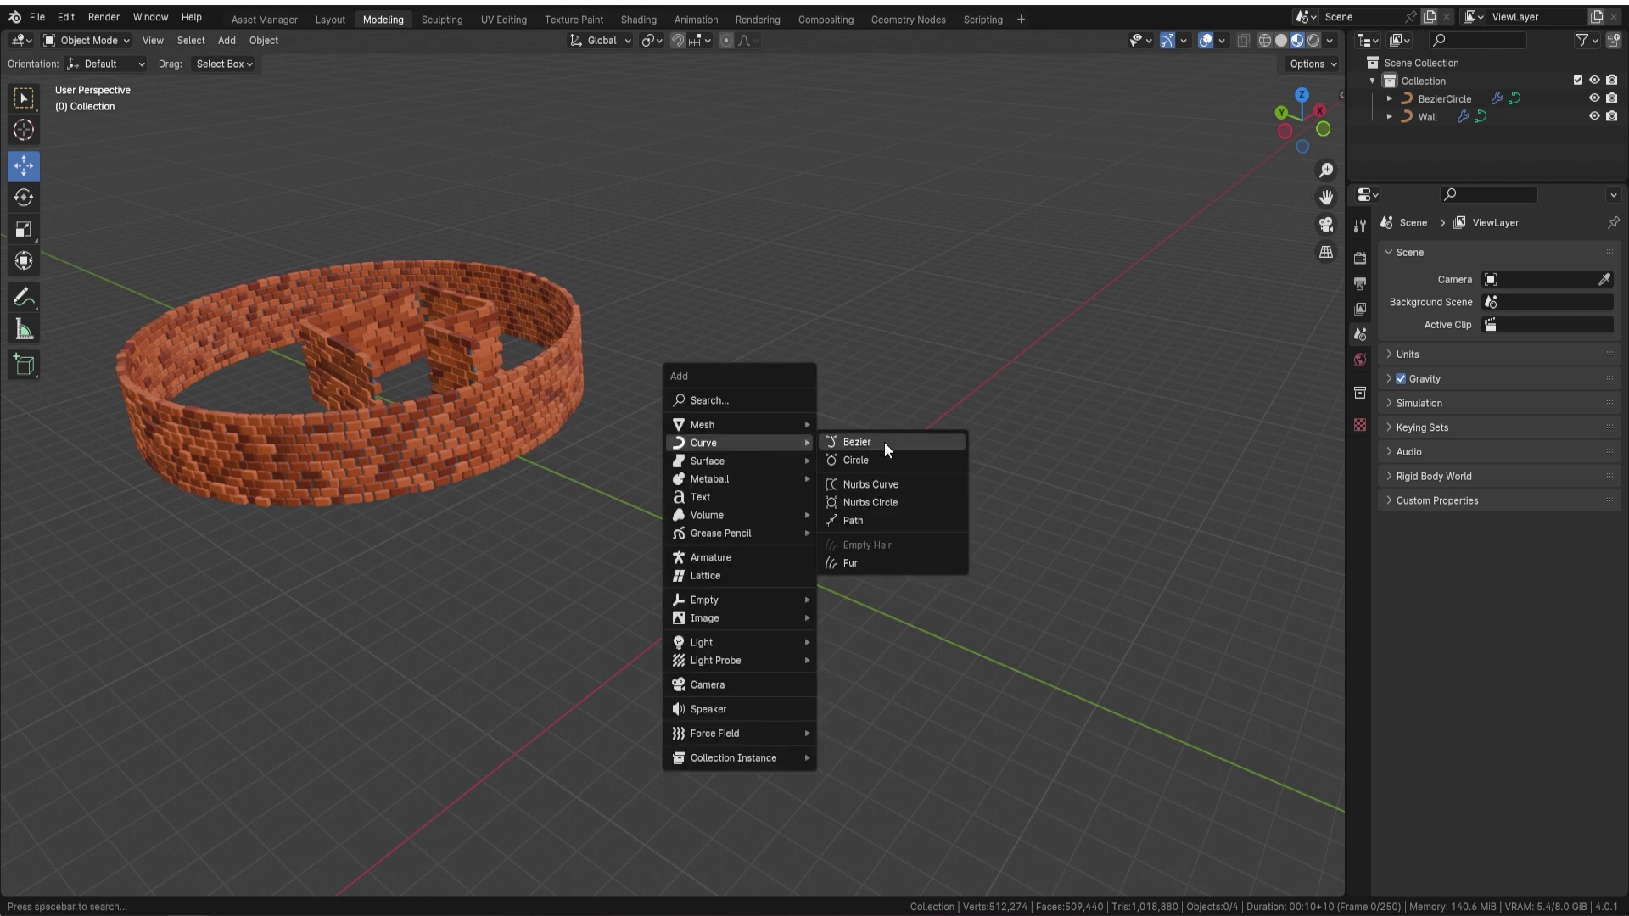
pyautogui.click(892, 522)
pyautogui.press('s')
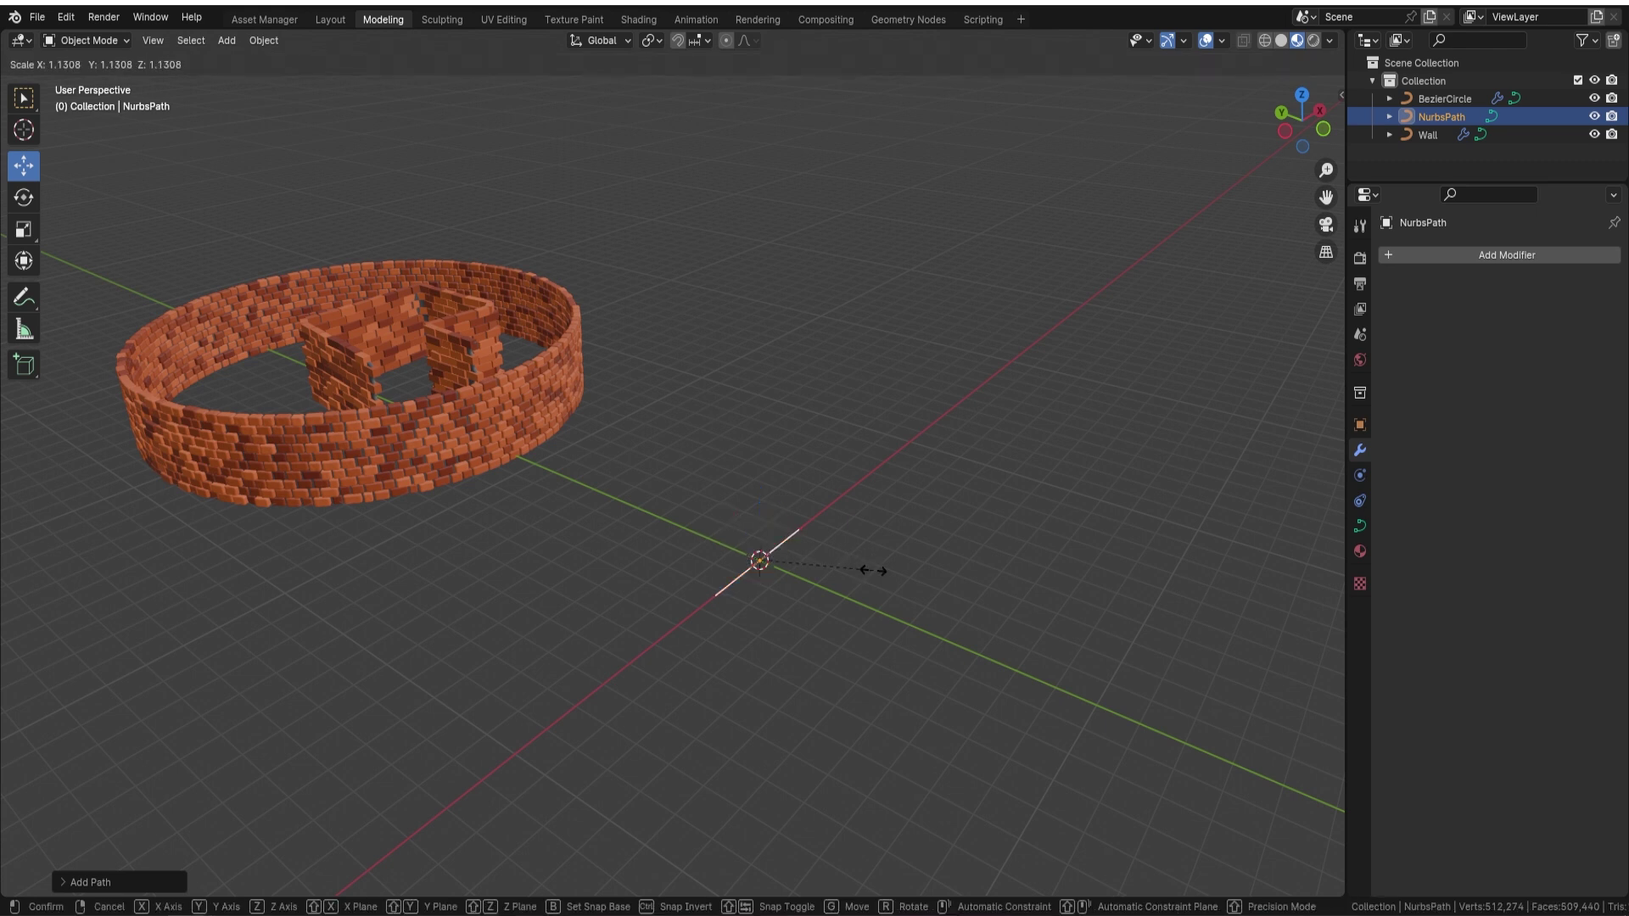
pyautogui.click(1101, 578)
# - Apply all transforms to the path and set its origin to its geometry
pyautogui.hotkey('ctrl', 'a')
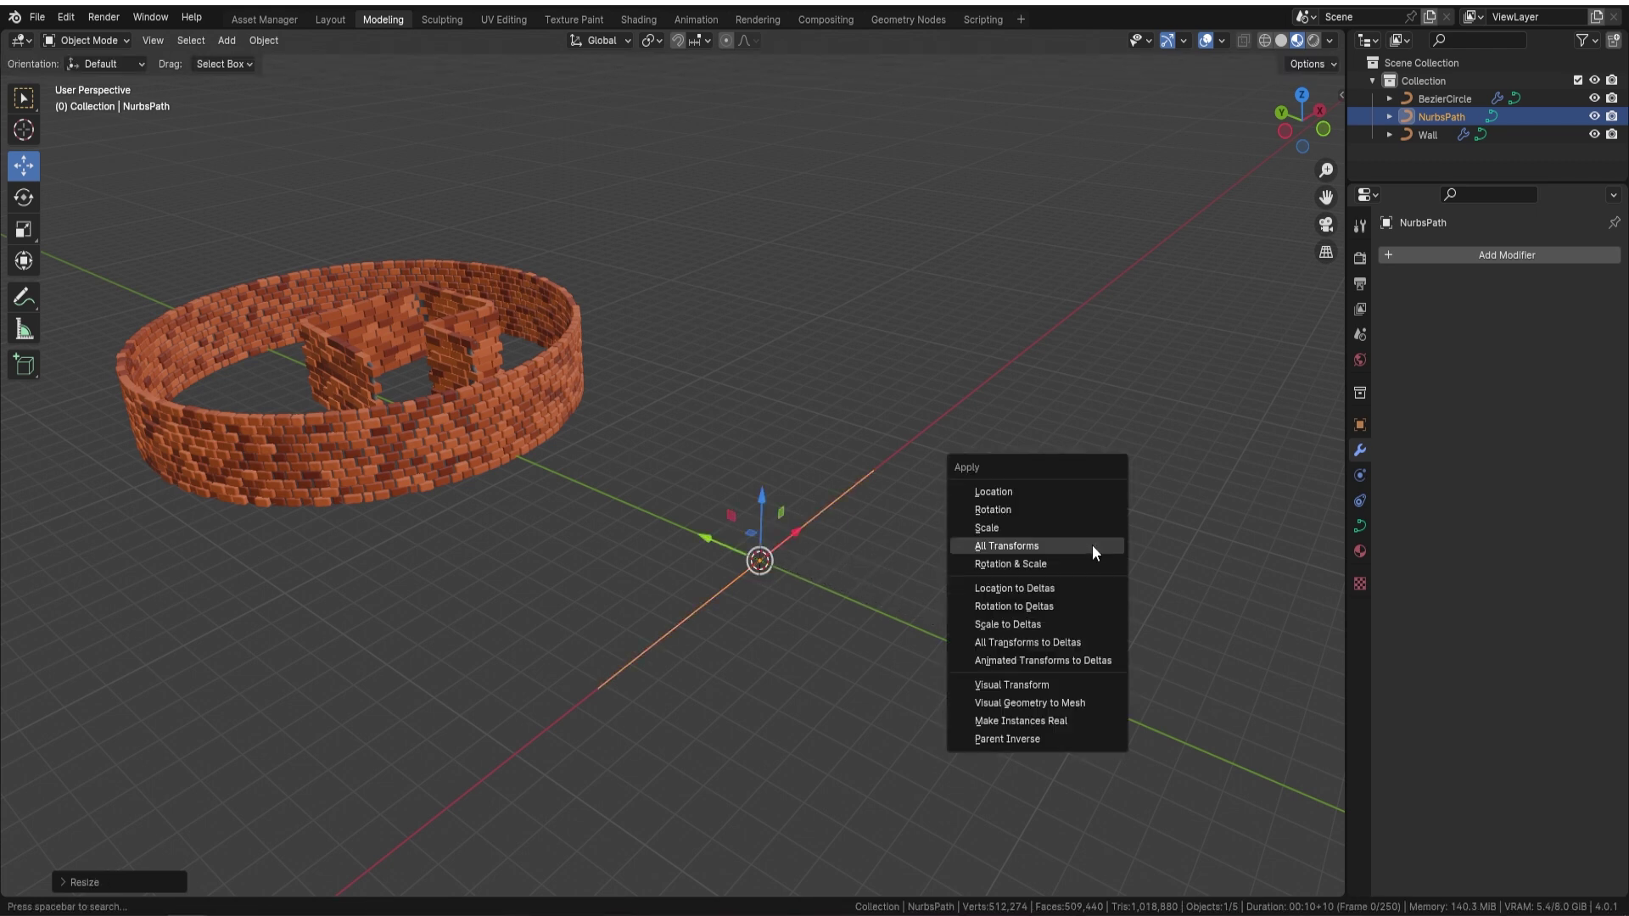
pyautogui.click(1092, 545)
pyautogui.rightClick(976, 561)
pyautogui.moveTo(976, 561)
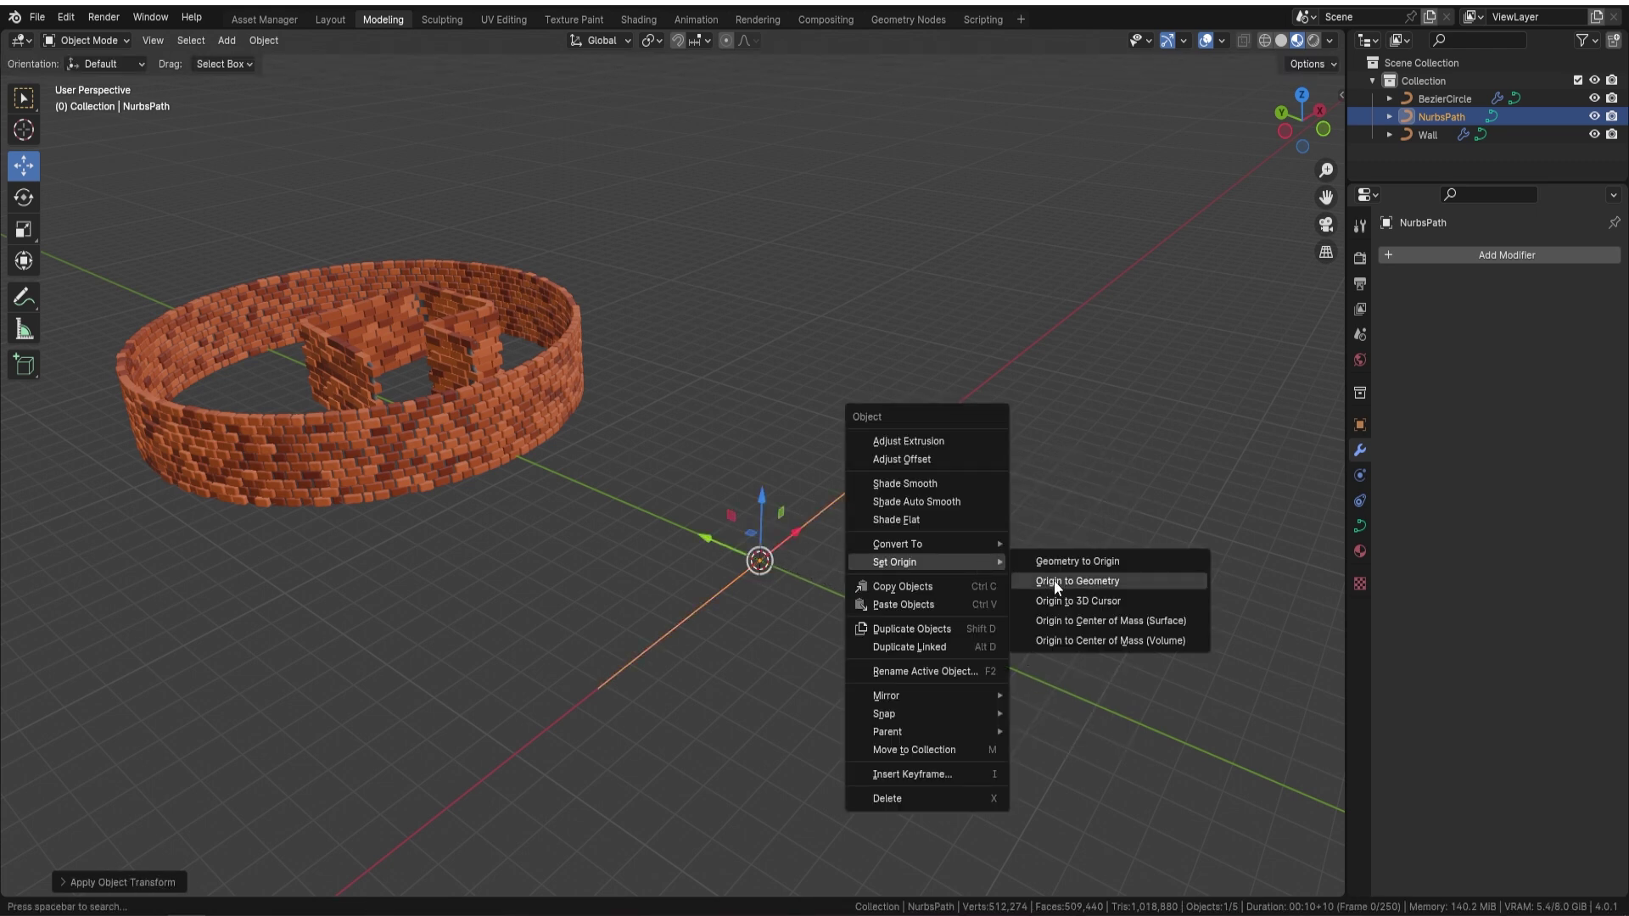
pyautogui.click(1044, 579)
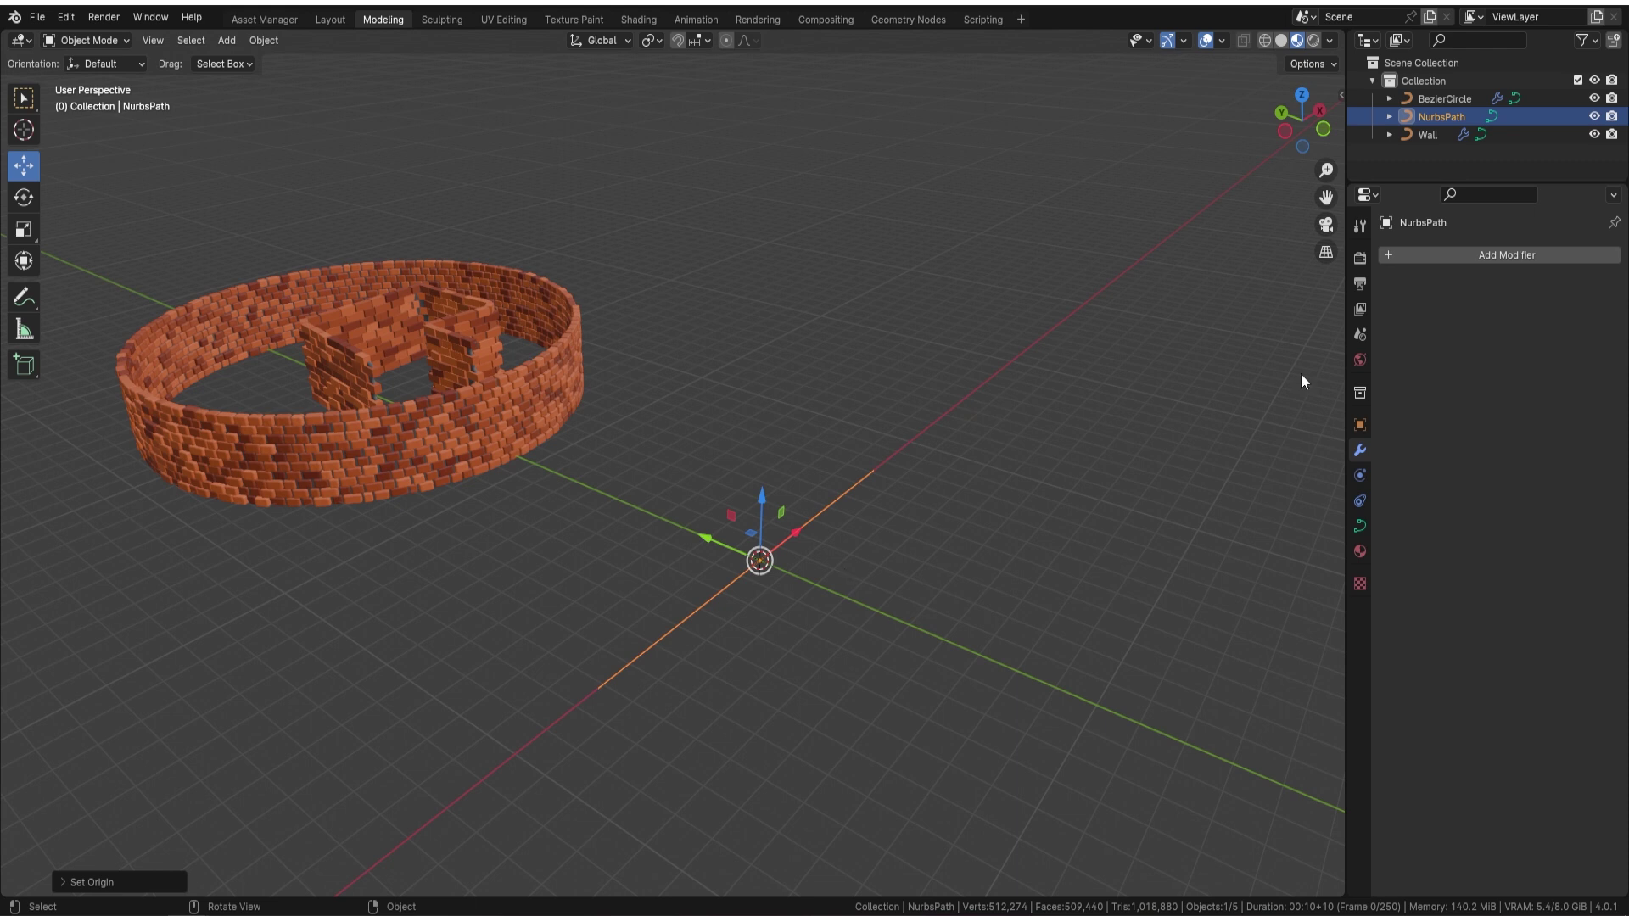
# - Add a Geometry Nodes modifier to the path and assign it the existing Wall node group
pyautogui.click(1504, 259)
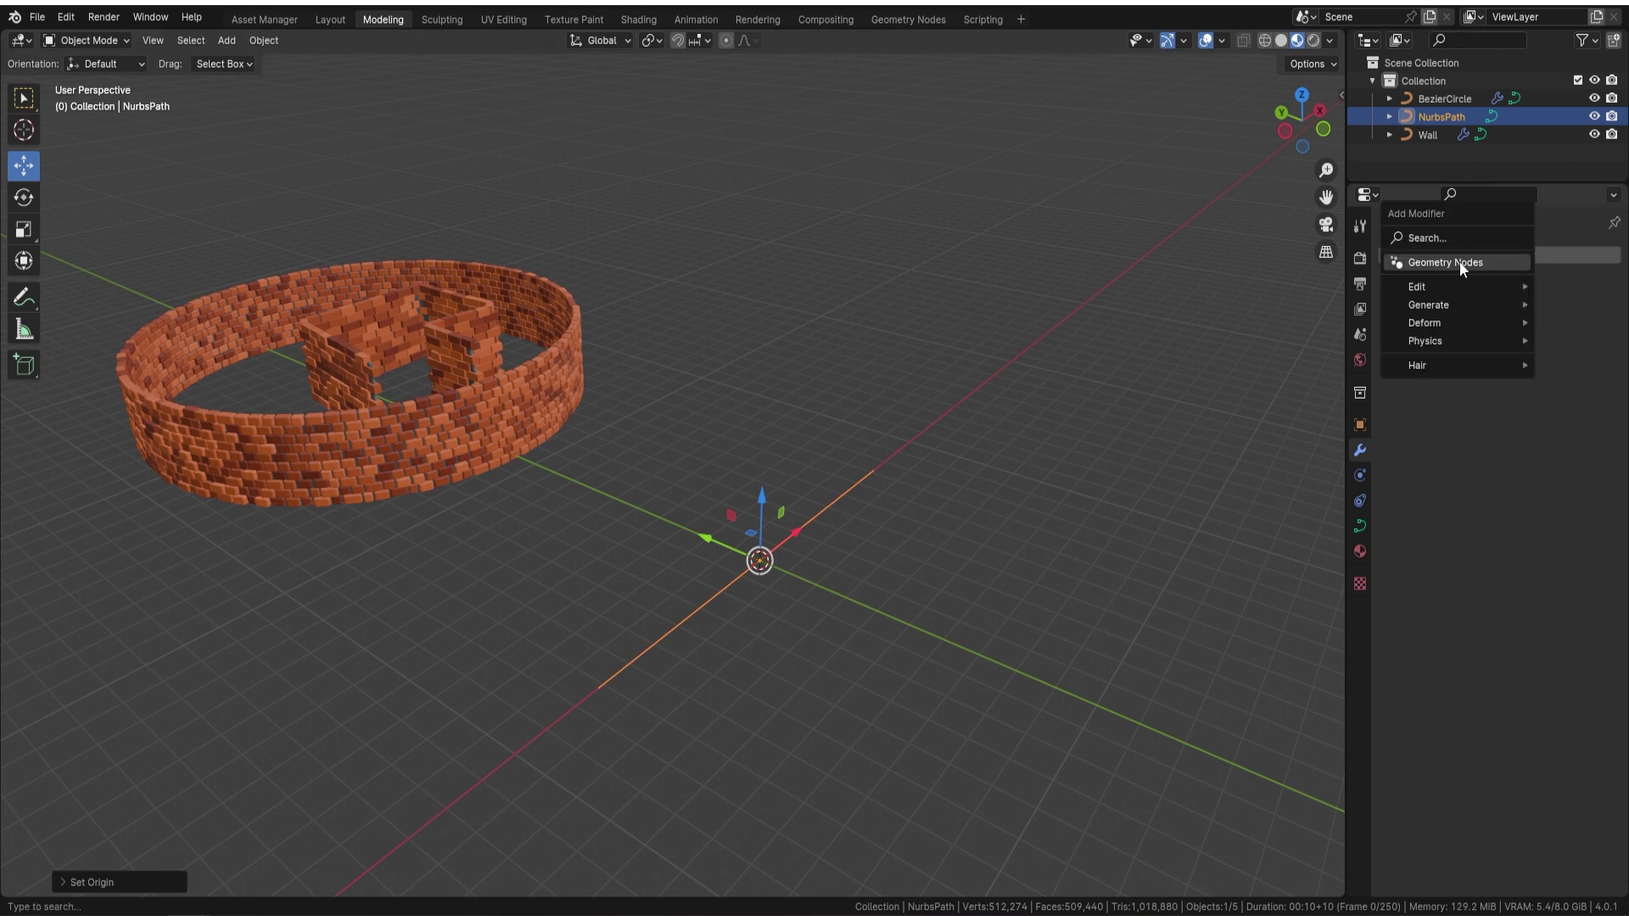
pyautogui.click(1466, 261)
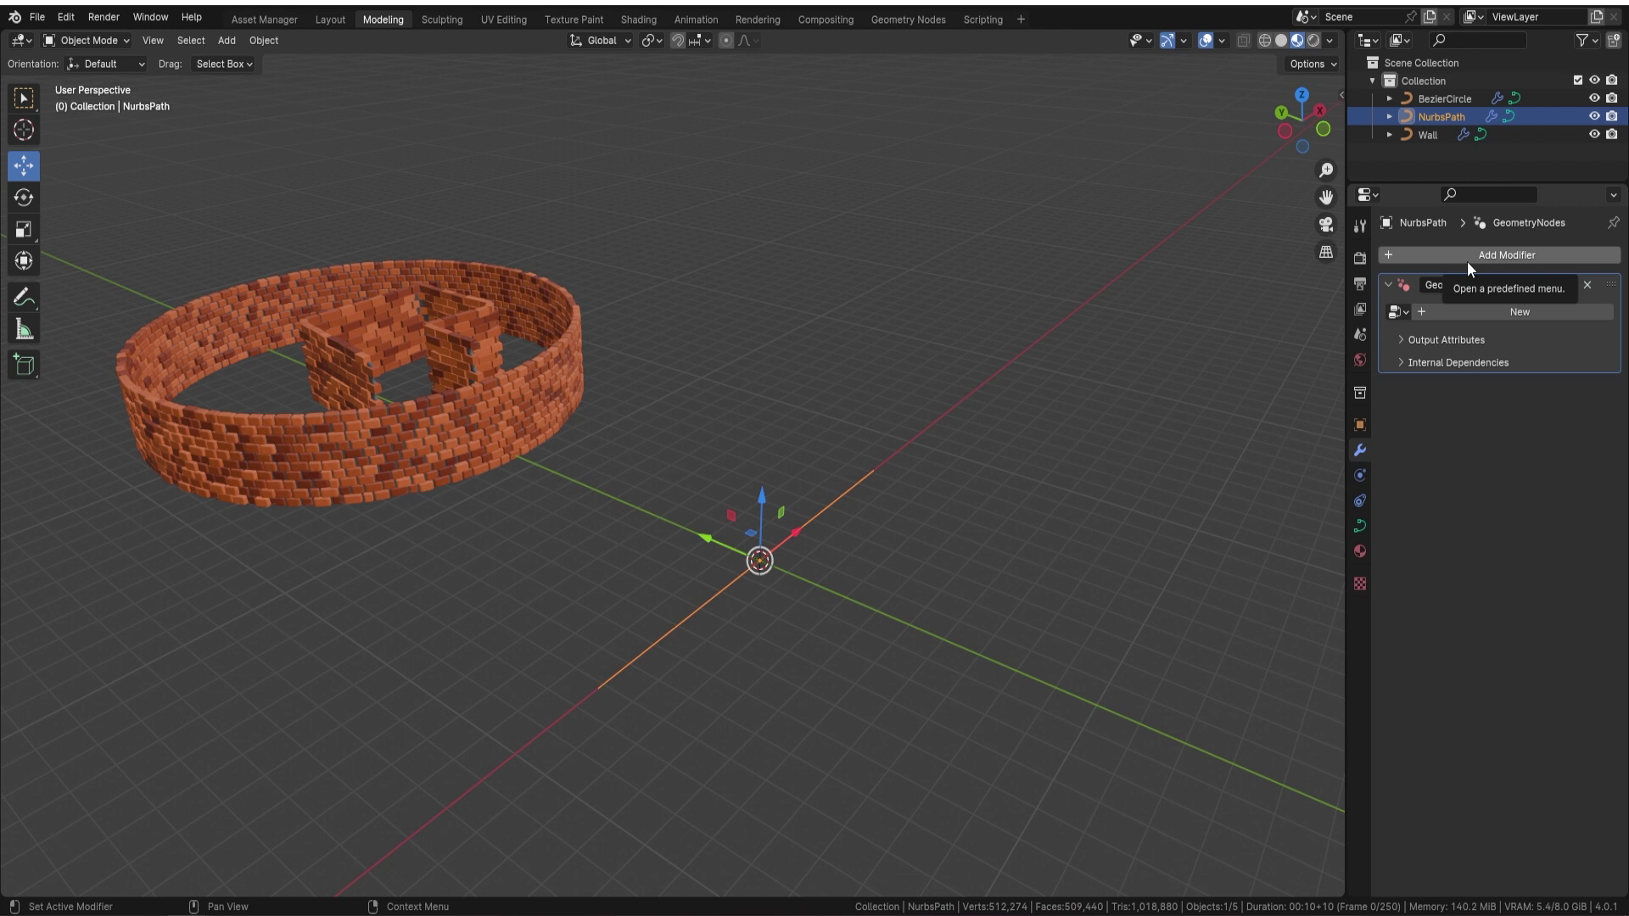
pyautogui.click(1397, 312)
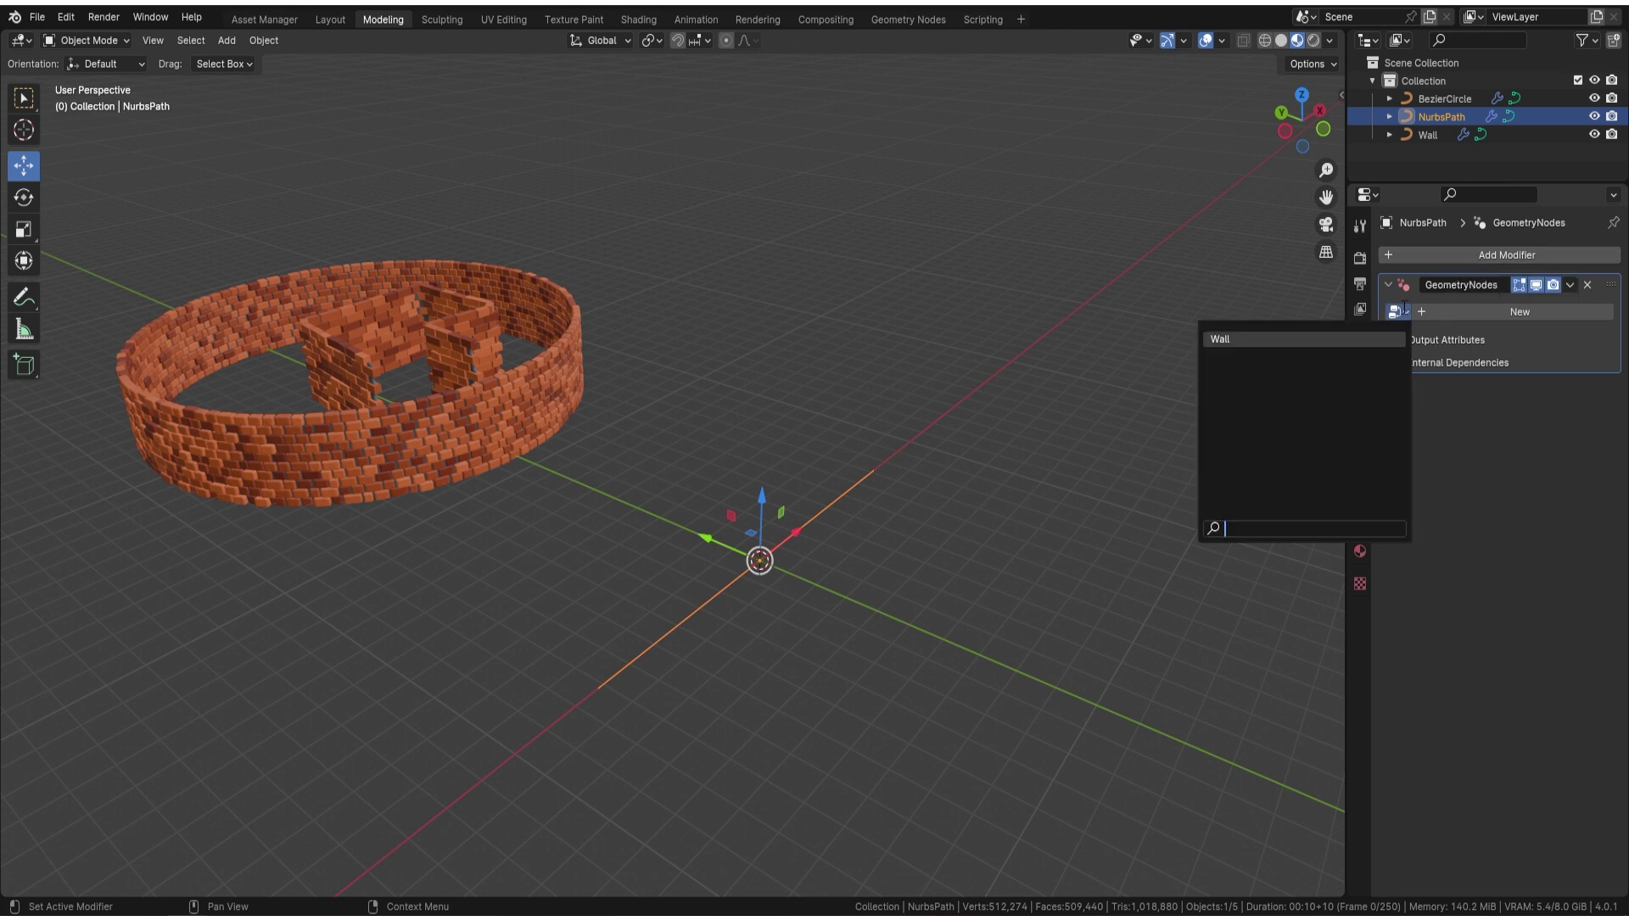
pyautogui.click(1264, 338)
pyautogui.moveTo(898, 501); pyautogui.dragTo(751, 528, button='middle')
pyautogui.scroll(4, 751, 528)
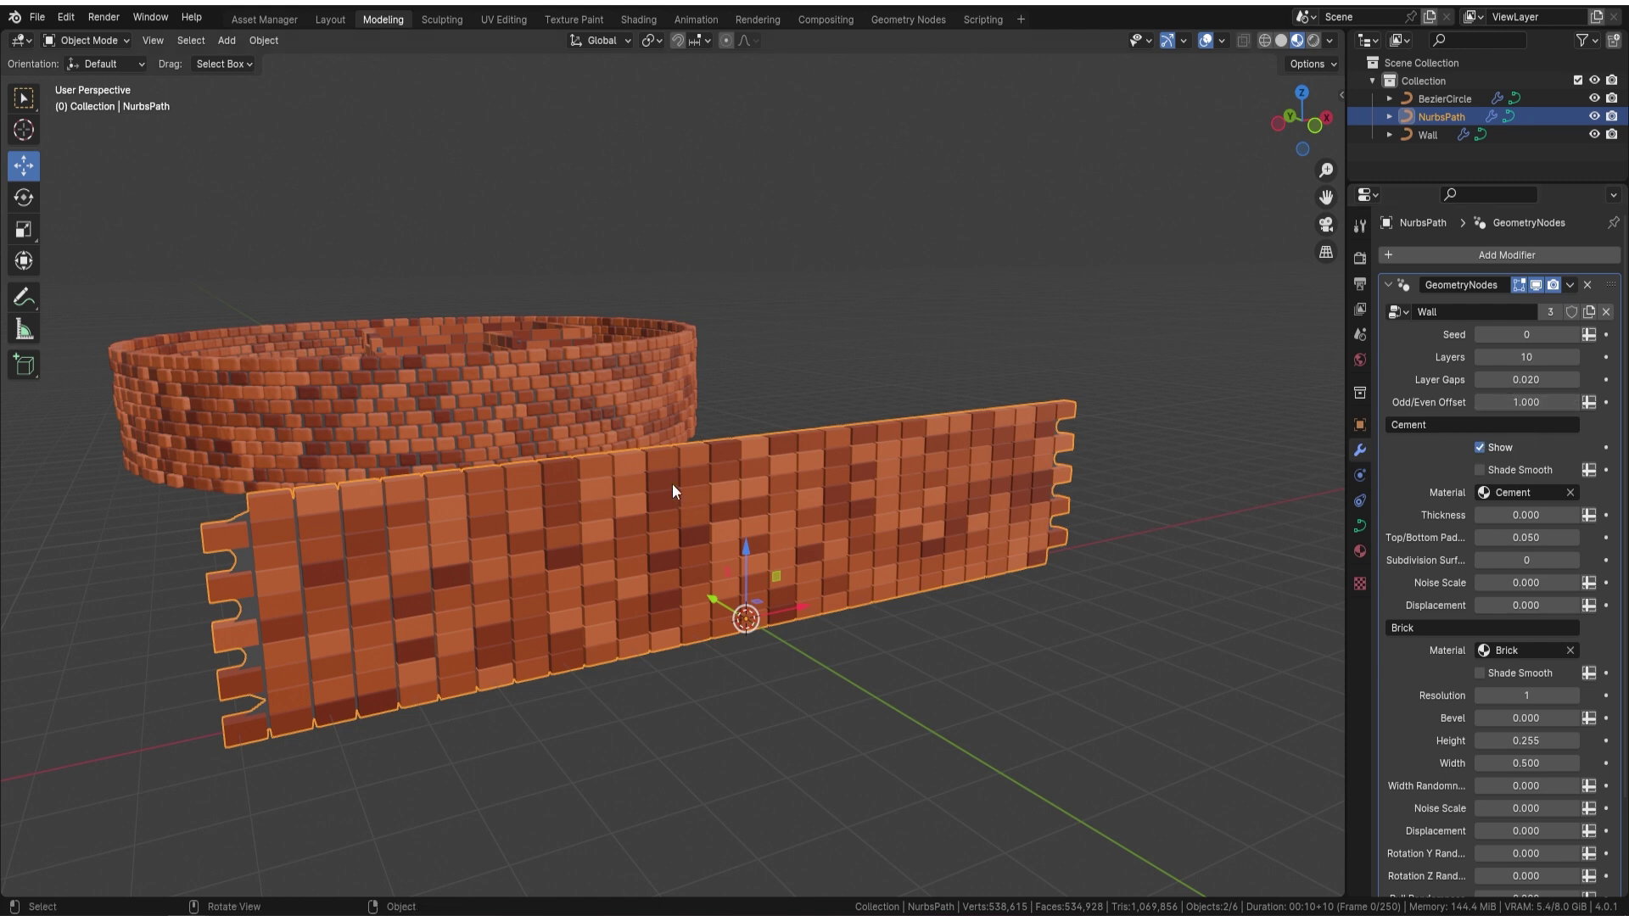
# - Set the new wall's number of layers to 15
pyautogui.moveTo(534, 435); pyautogui.dragTo(430, 391, button='middle')
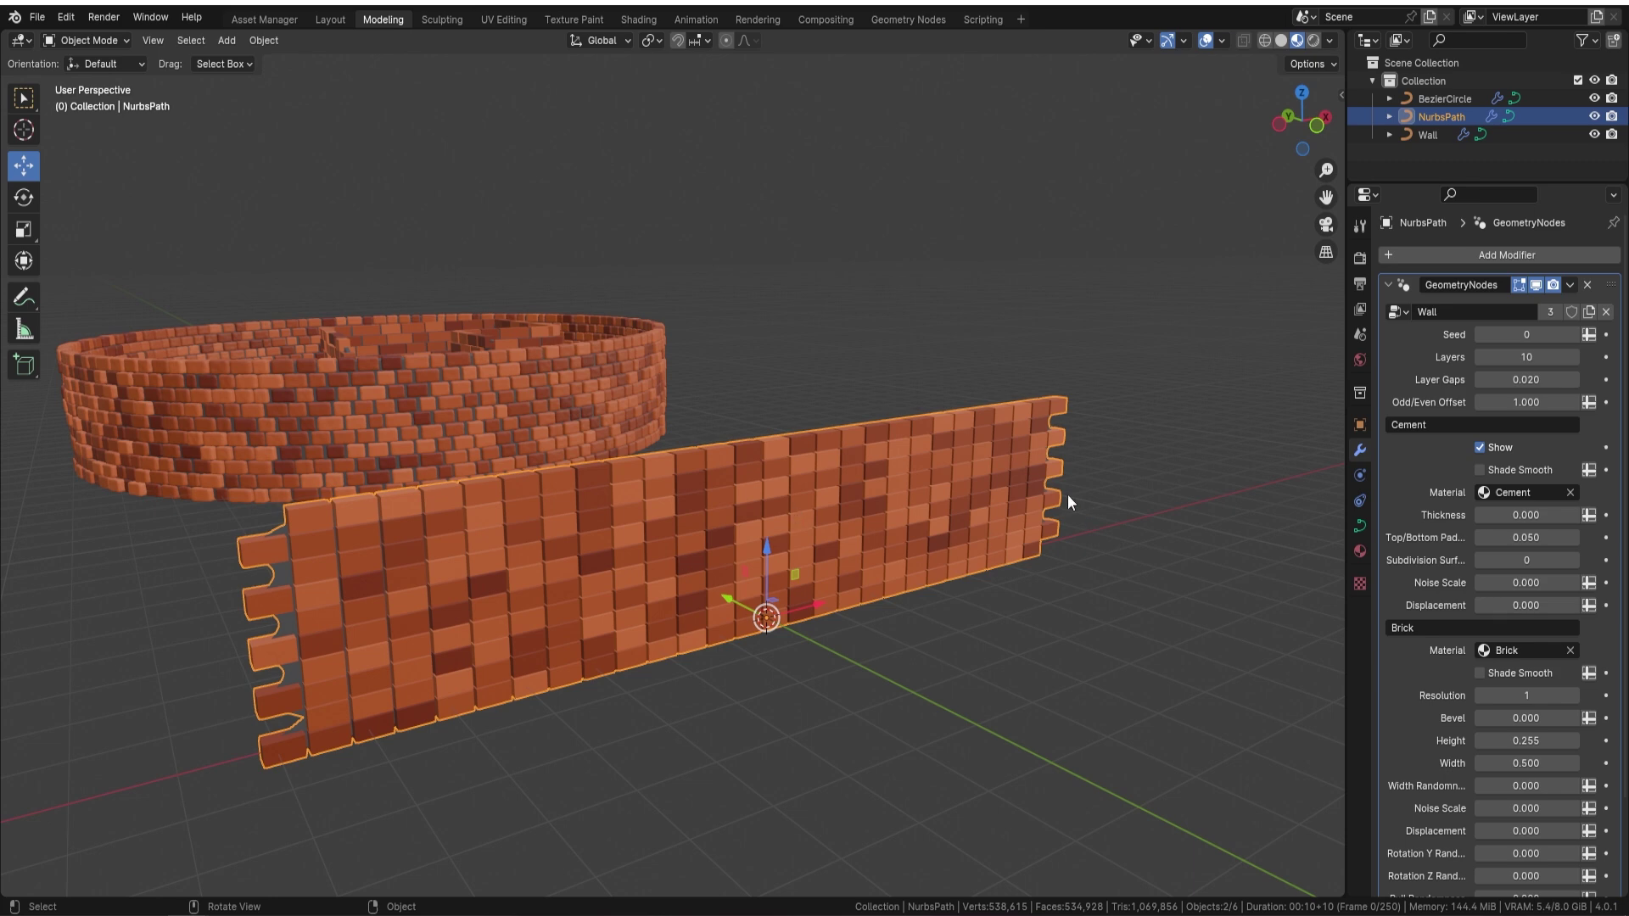
pyautogui.scroll(2, 878, 445)
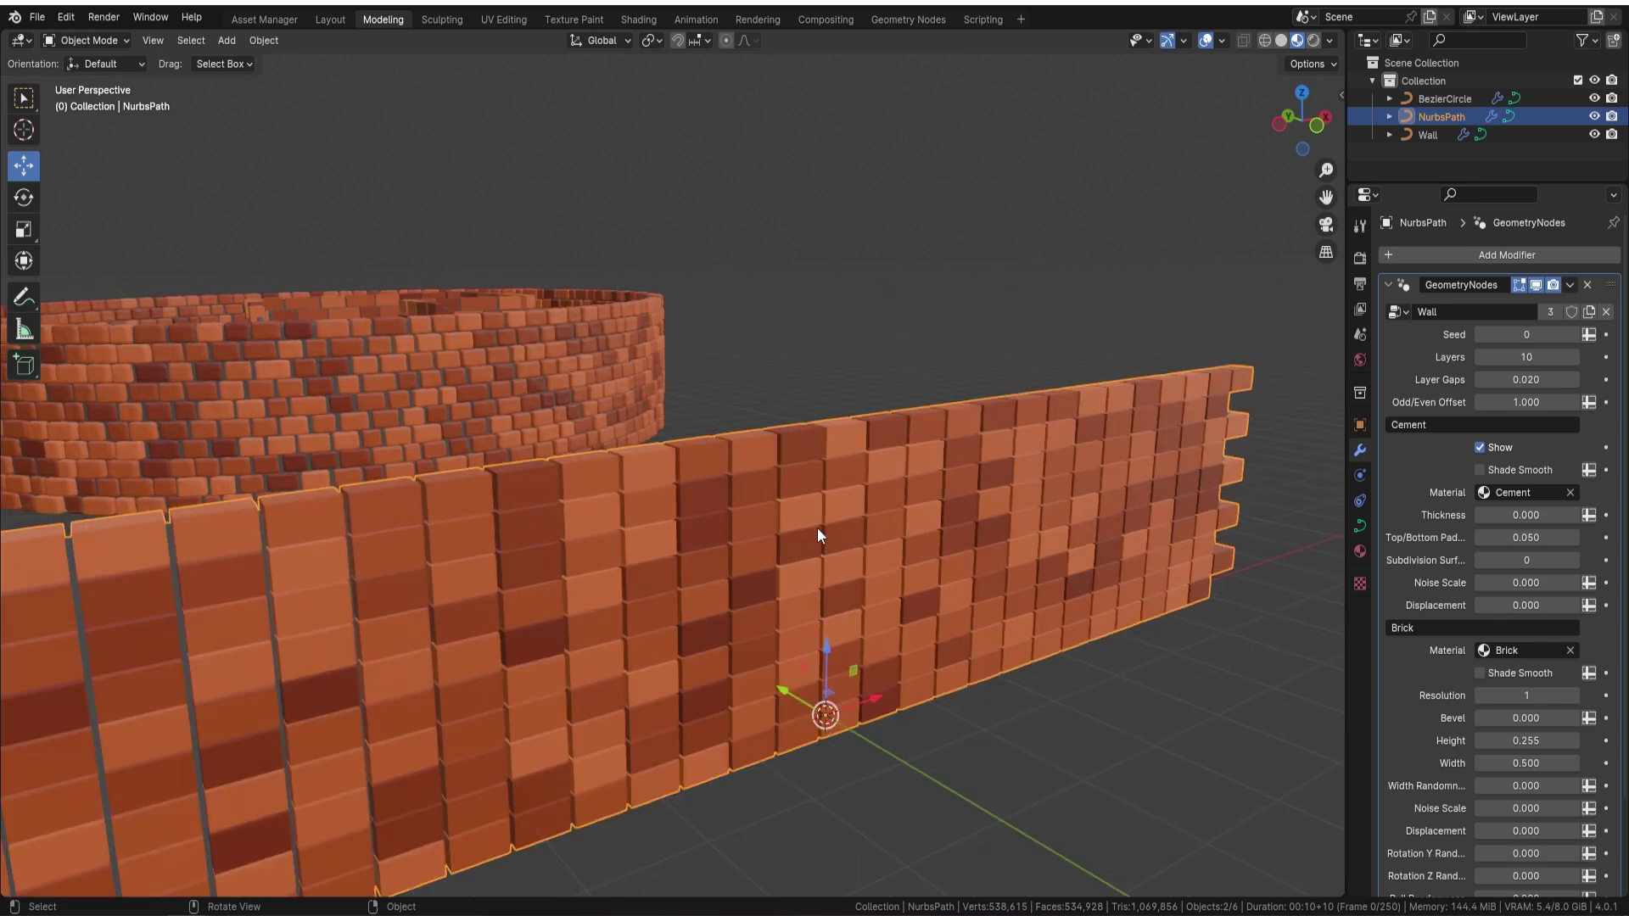
pyautogui.scroll(-2, 700, 531)
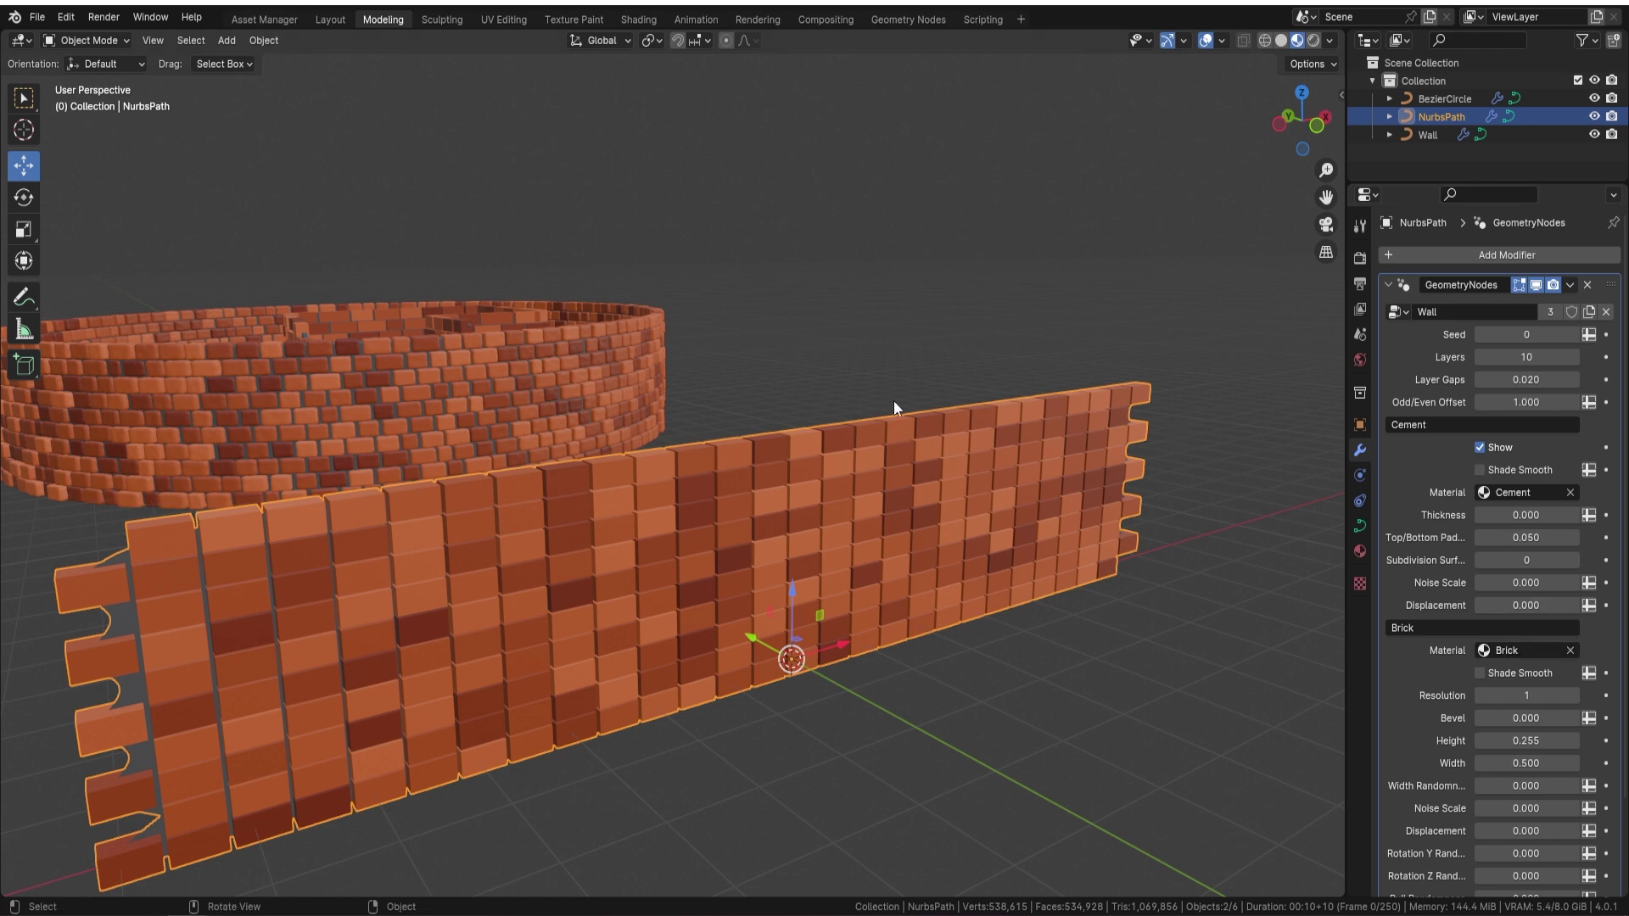
pyautogui.click(1576, 358)
pyautogui.click(1577, 358)
pyautogui.click(1576, 359)
pyautogui.click(1577, 358)
pyautogui.click(1576, 358)
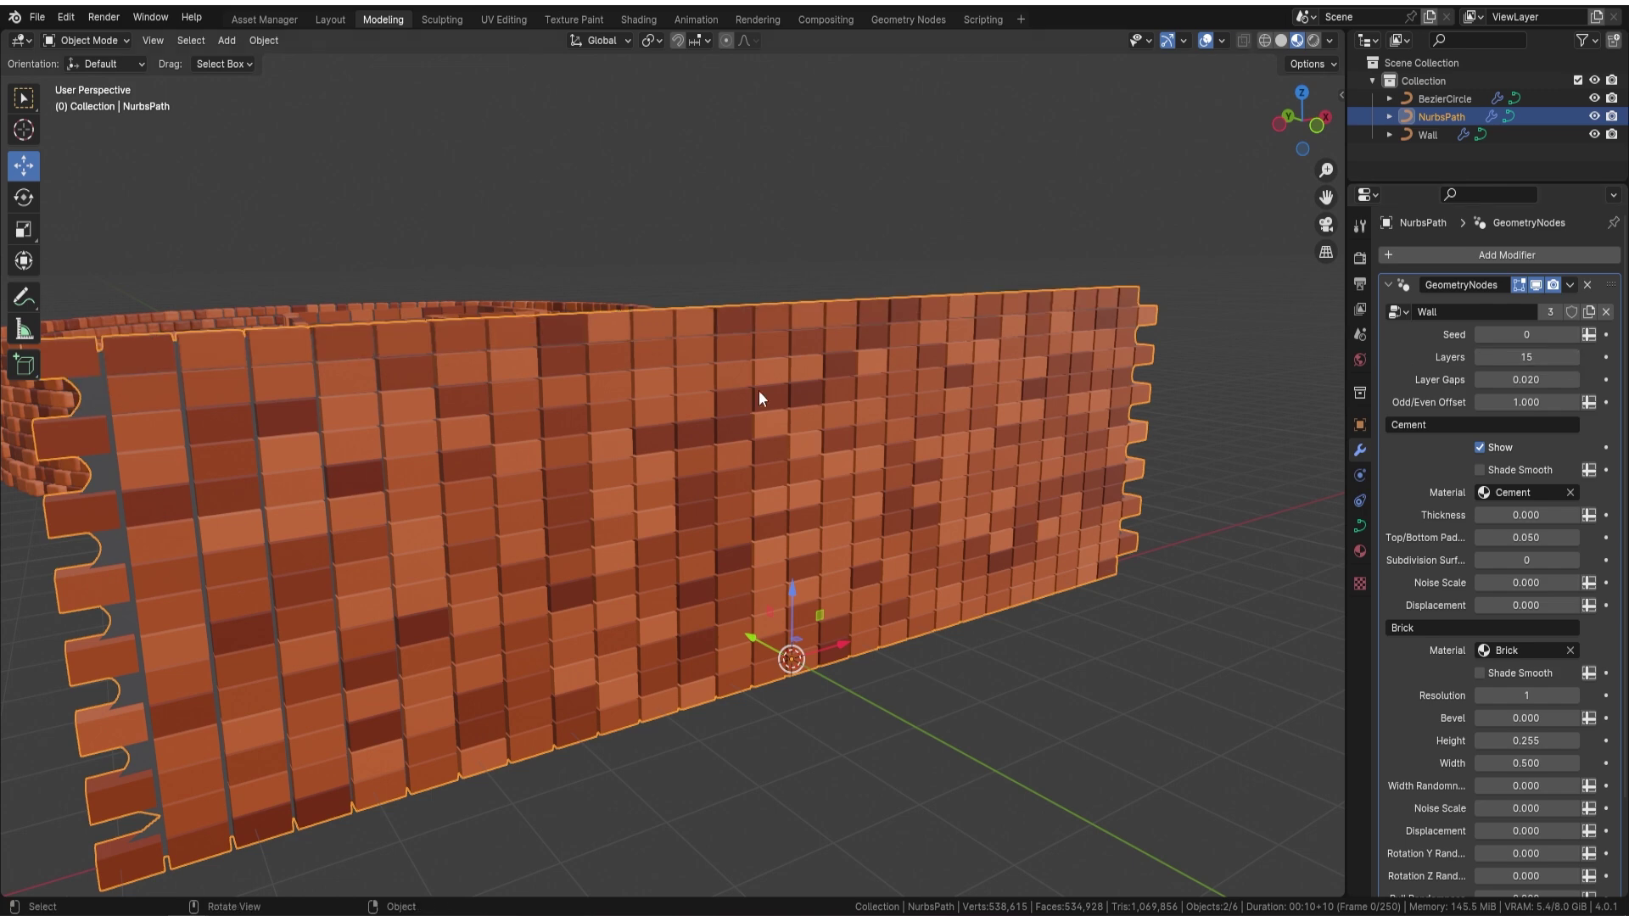
# - In Edit Mode, move the path's far end control point sideways to bend the straight wall into a curve
pyautogui.scroll(-5, 746, 397)
pyautogui.moveTo(830, 410); pyautogui.dragTo(912, 413, button='middle')
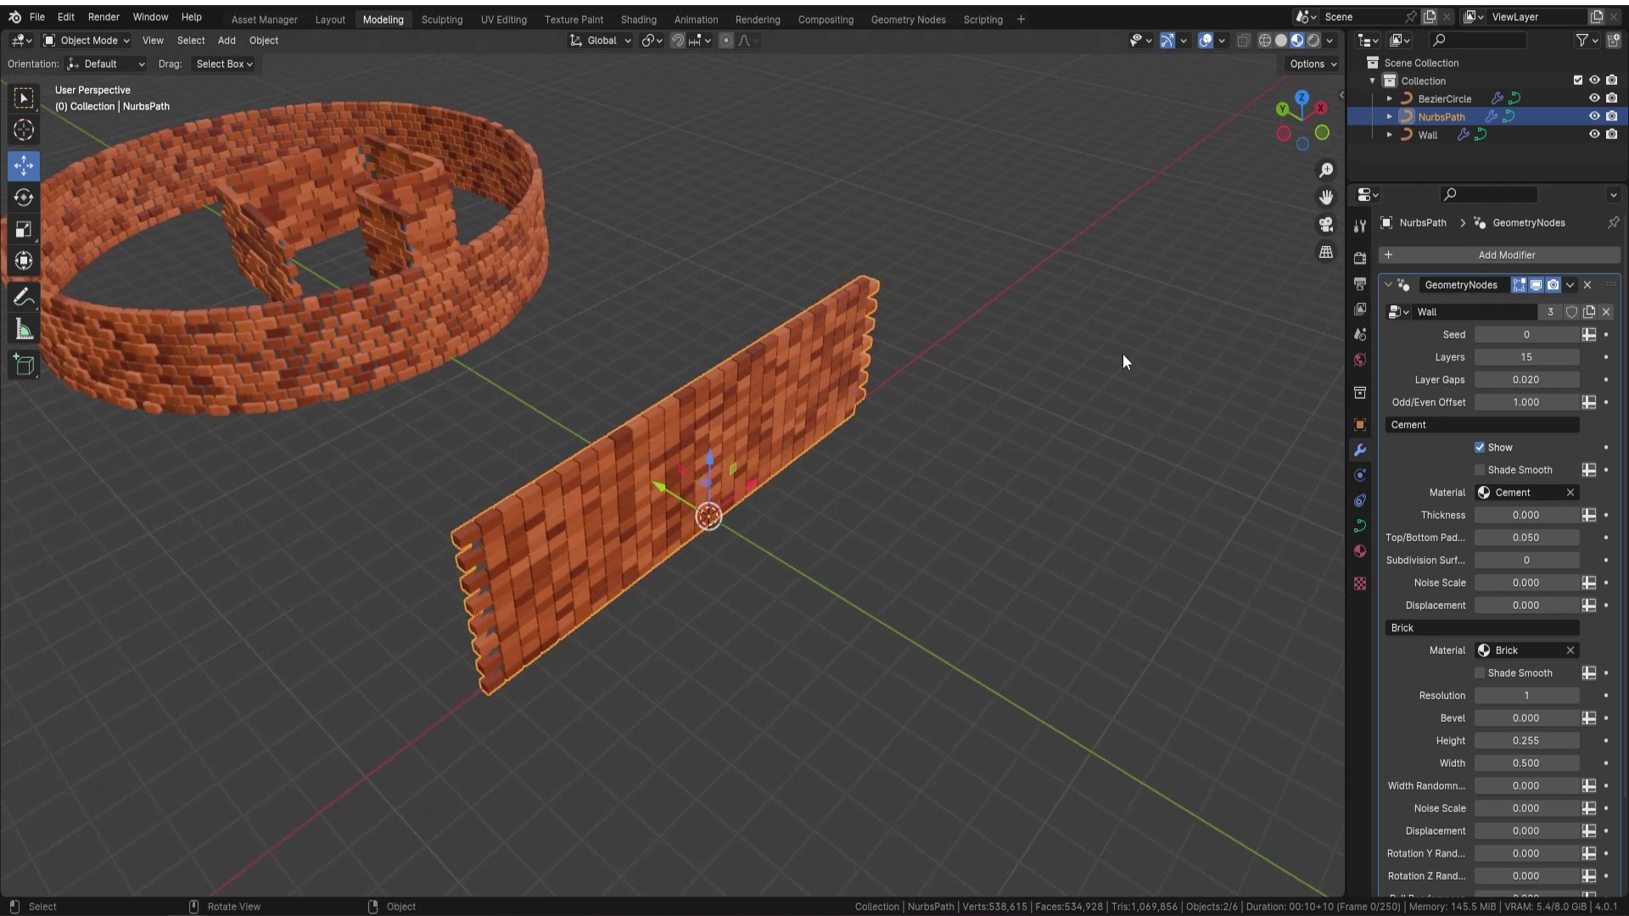
pyautogui.press('Tab')
pyautogui.click(884, 399)
pyautogui.hotkey('shift', 'space')
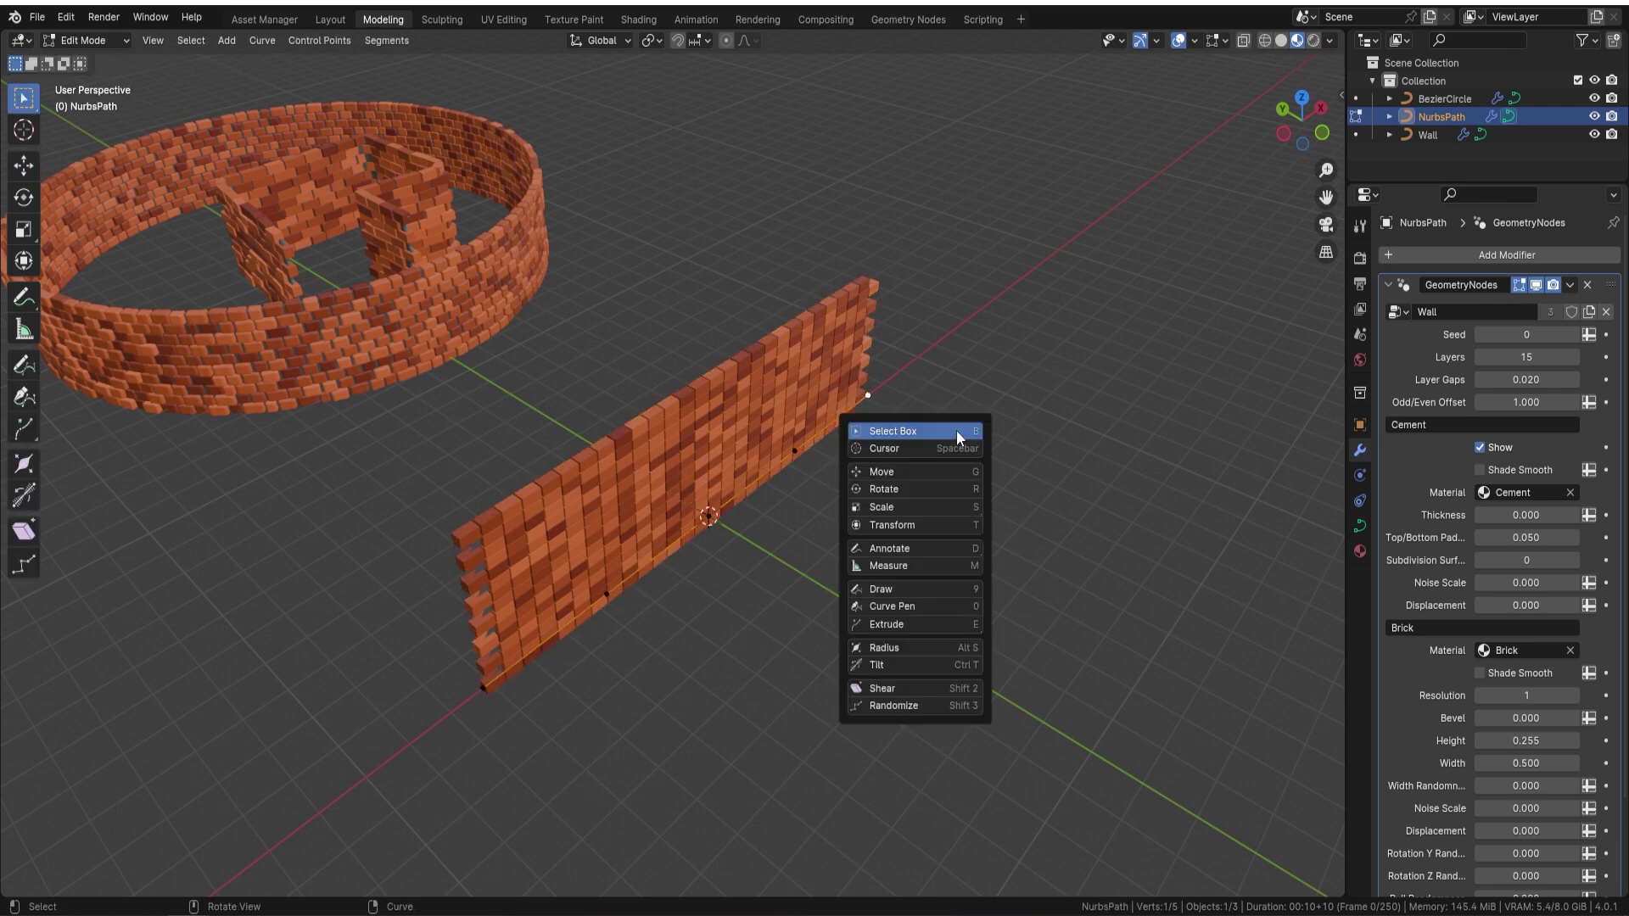
pyautogui.click(913, 472)
pyautogui.moveTo(832, 384); pyautogui.dragTo(1073, 500)
pyautogui.keyDown('shift'); pyautogui.moveTo(862, 549); pyautogui.dragTo(779, 479, button='middle'); pyautogui.keyUp('shift')
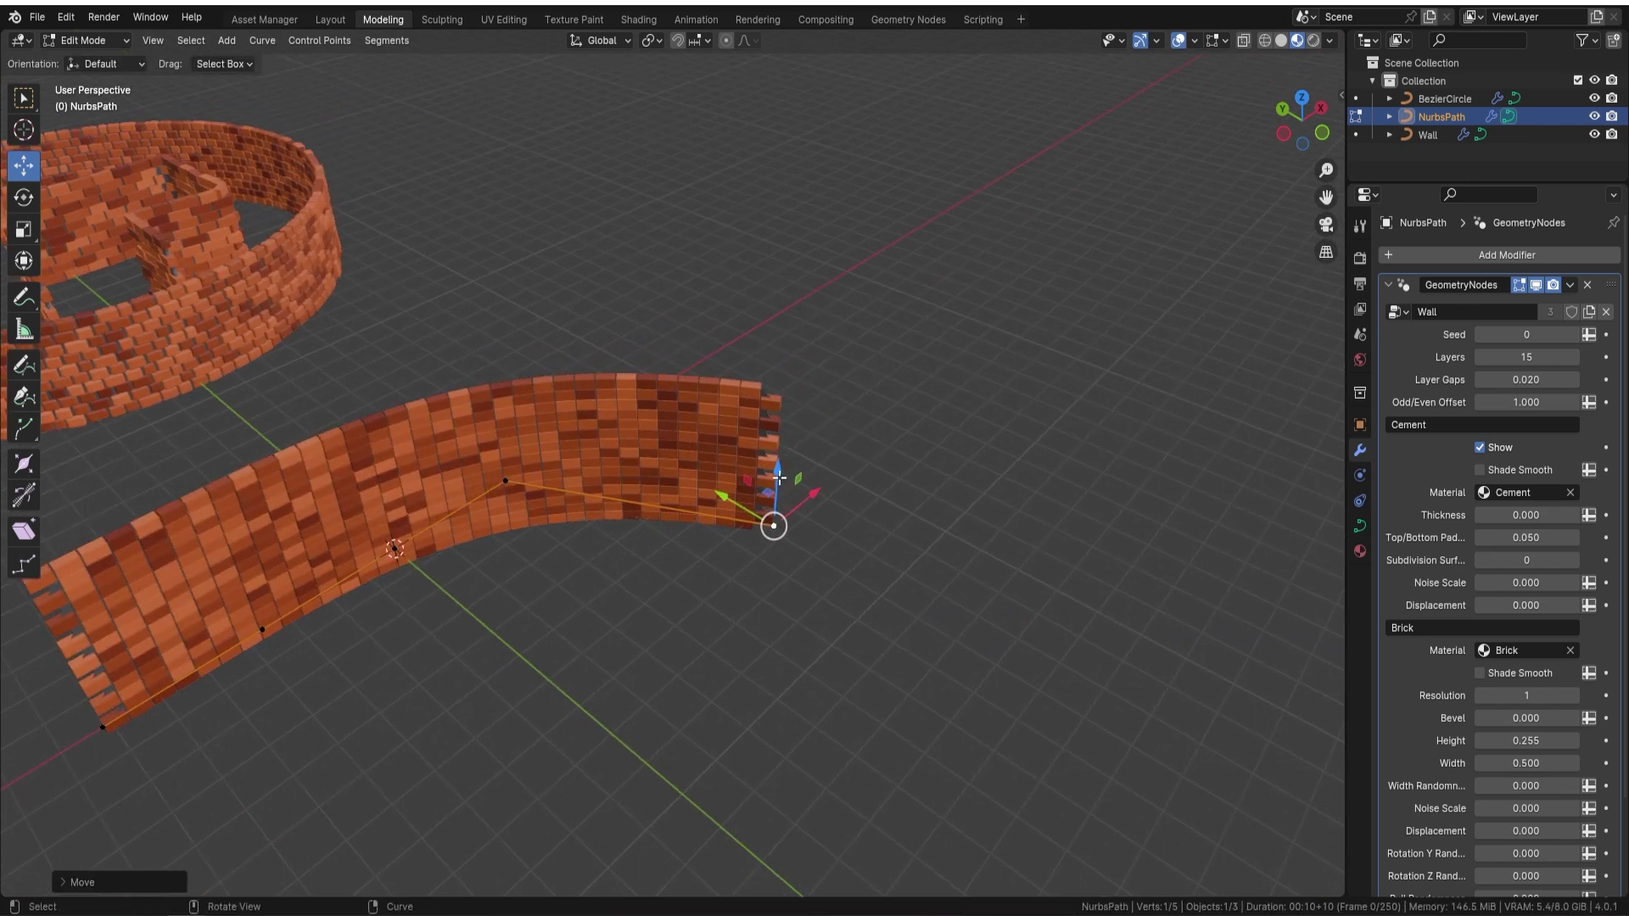
# - Extrude the path's end point four times in top view, curving the wall around and back, and return to Object Mode
pyautogui.scroll(-3, 779, 479)
pyautogui.press('KP_7')
pyautogui.press('e')
pyautogui.click(877, 640)
pyautogui.press('e')
pyautogui.click(991, 586)
pyautogui.press('e')
pyautogui.click(1000, 424)
pyautogui.press('e')
pyautogui.click(866, 274)
pyautogui.moveTo(657, 490); pyautogui.dragTo(1120, 389, button='middle')
pyautogui.press('Tab')
# - Set the wall's layer gaps to 0.070
pyautogui.moveTo(815, 429); pyautogui.dragTo(703, 435, button='middle')
pyautogui.scroll(3, 701, 447)
pyautogui.scroll(1, 703, 435)
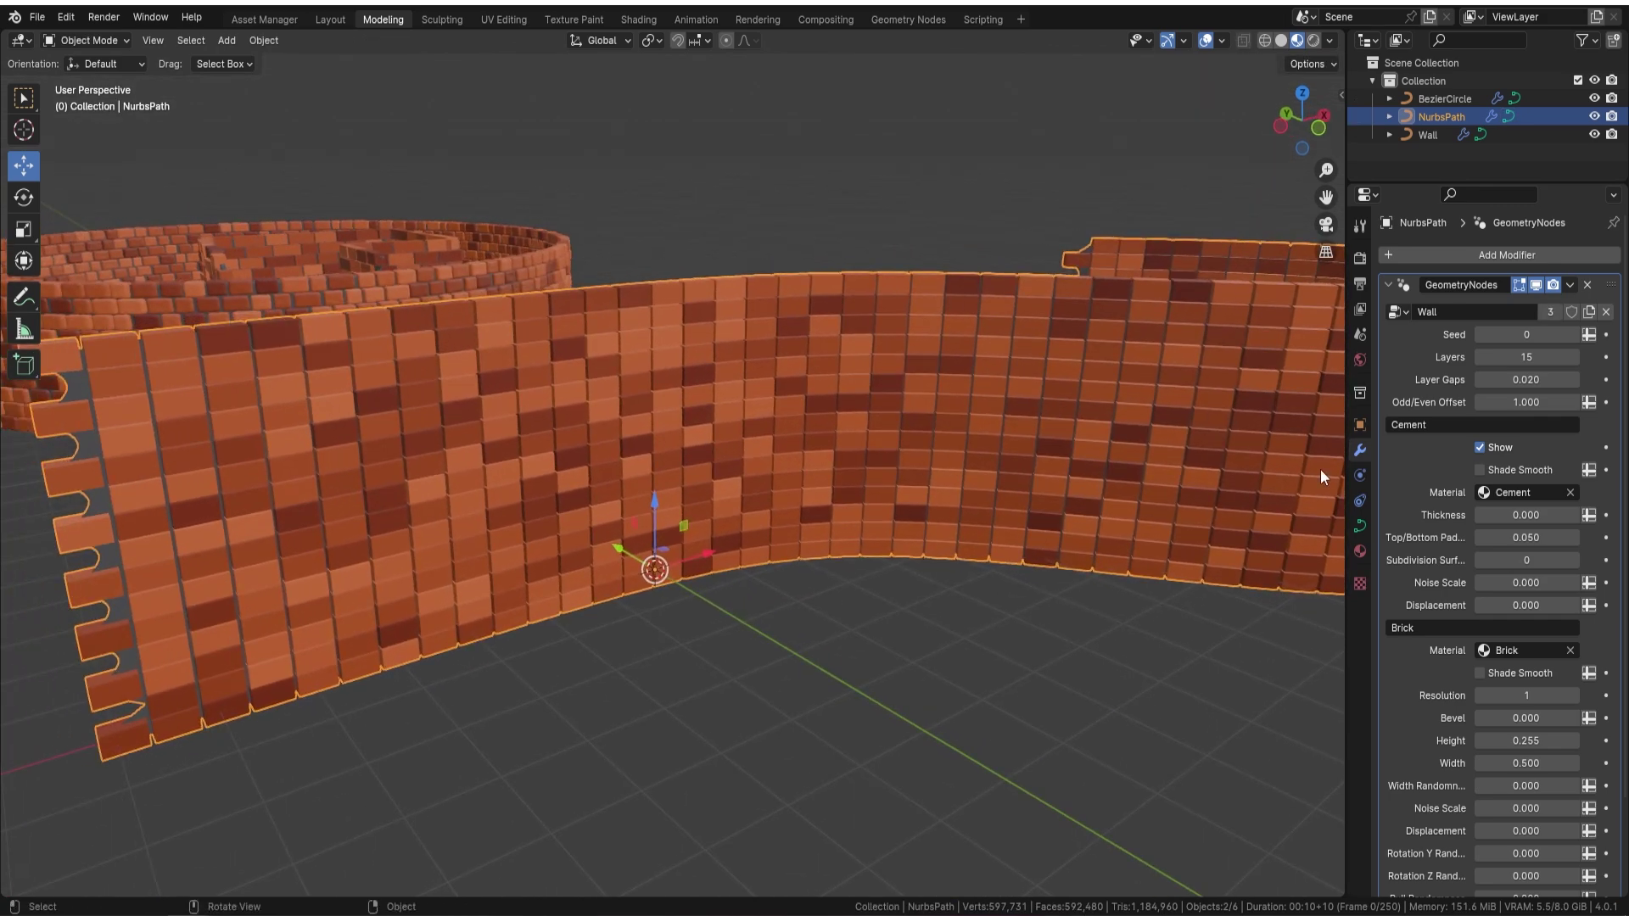
pyautogui.moveTo(1519, 380); pyautogui.dragTo(1558, 380)
pyautogui.click(1483, 383)
pyautogui.click(1484, 382)
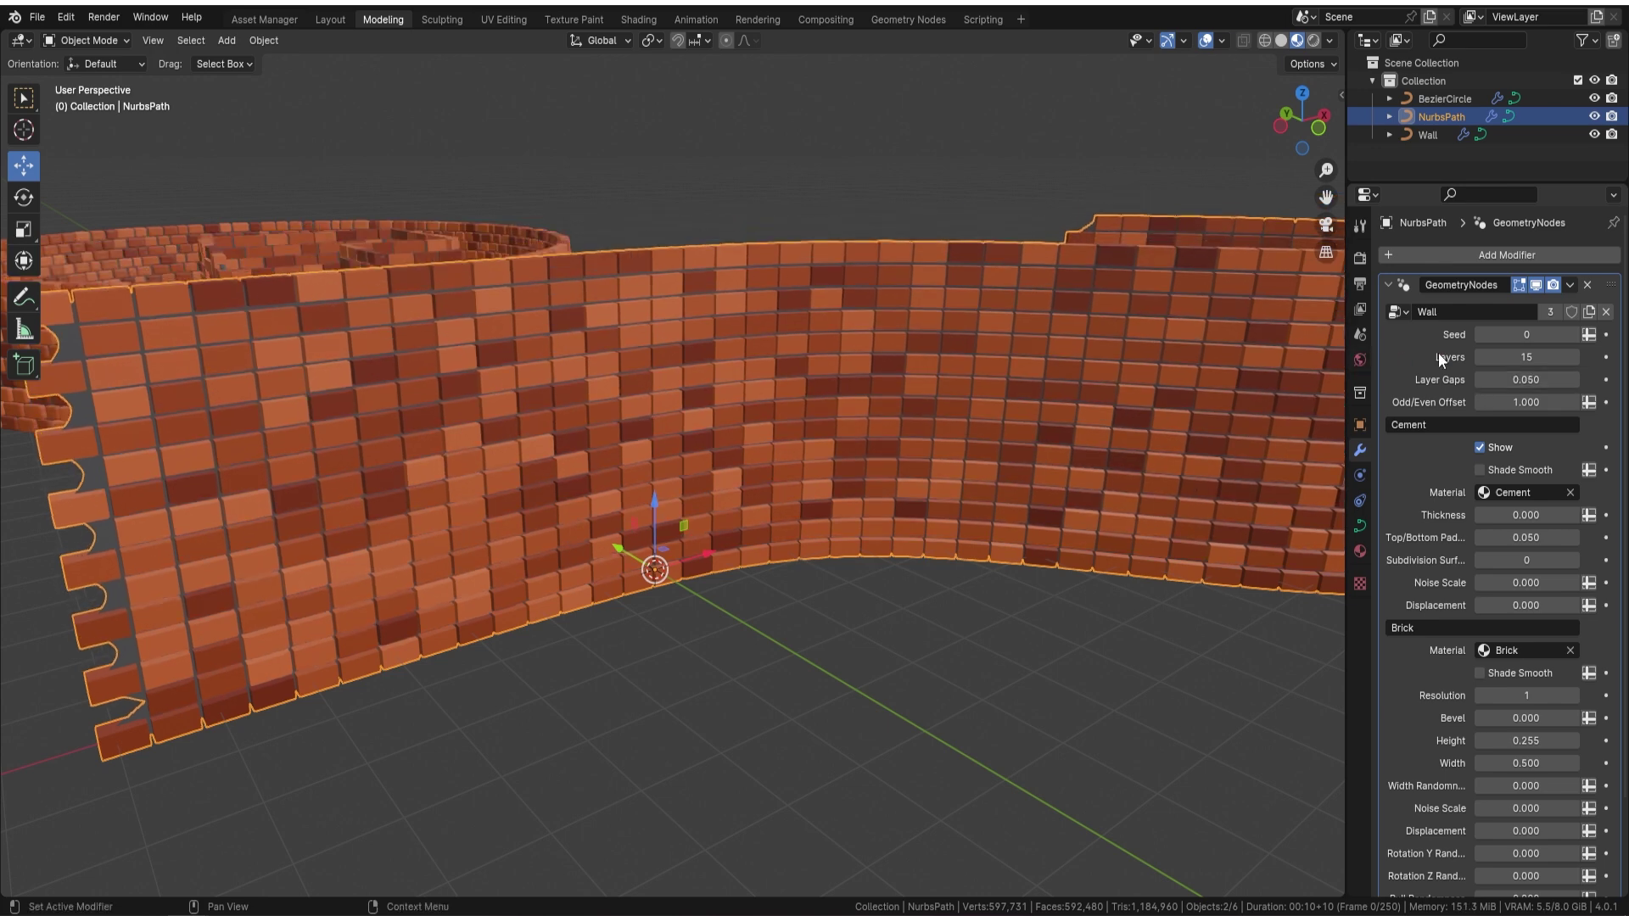
pyautogui.click(1575, 380)
pyautogui.click(1576, 381)
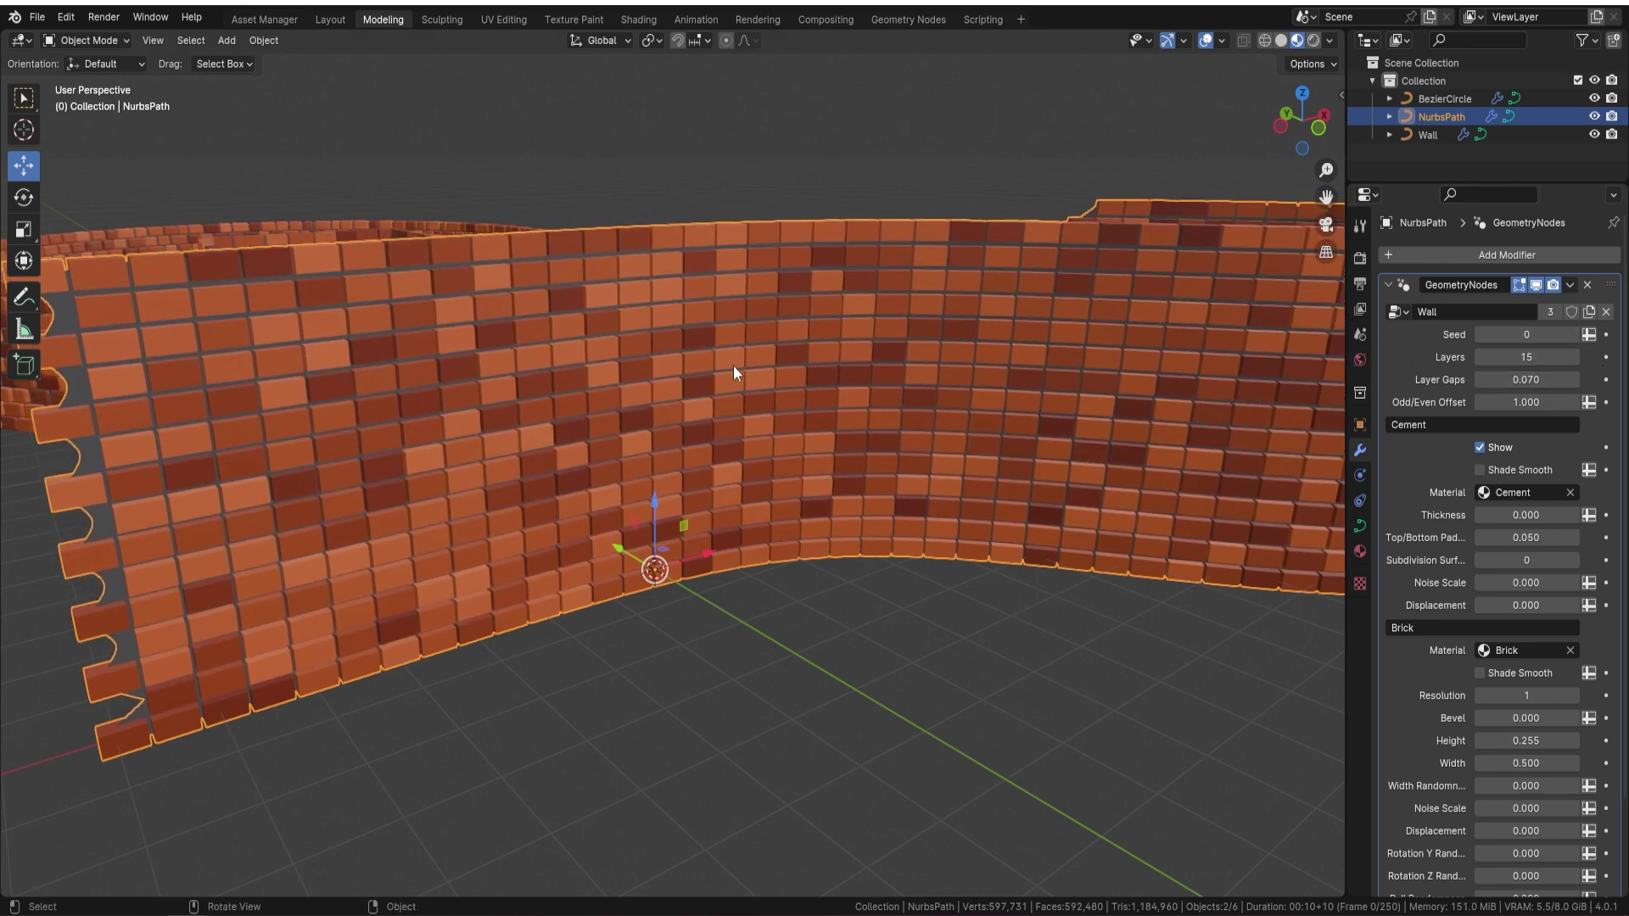
# - Set the wall's odd/even offset to 0.5 so that alternate brick rows are staggered by half a brick
pyautogui.moveTo(224, 301); pyautogui.dragTo(338, 311, button='middle')
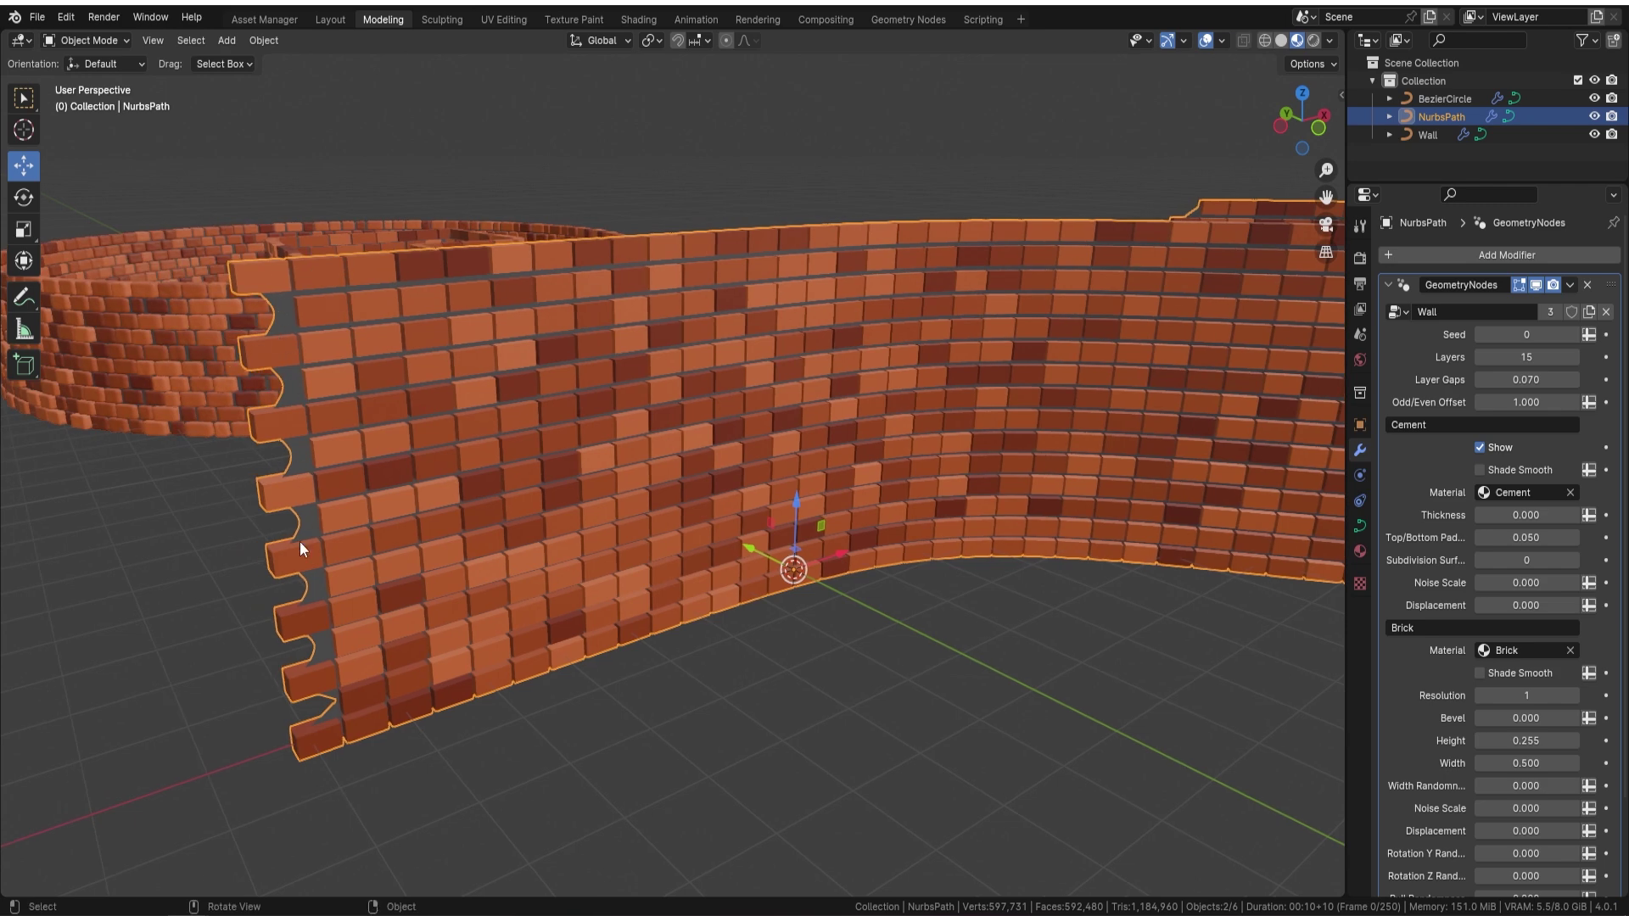
pyautogui.scroll(3, 896, 383)
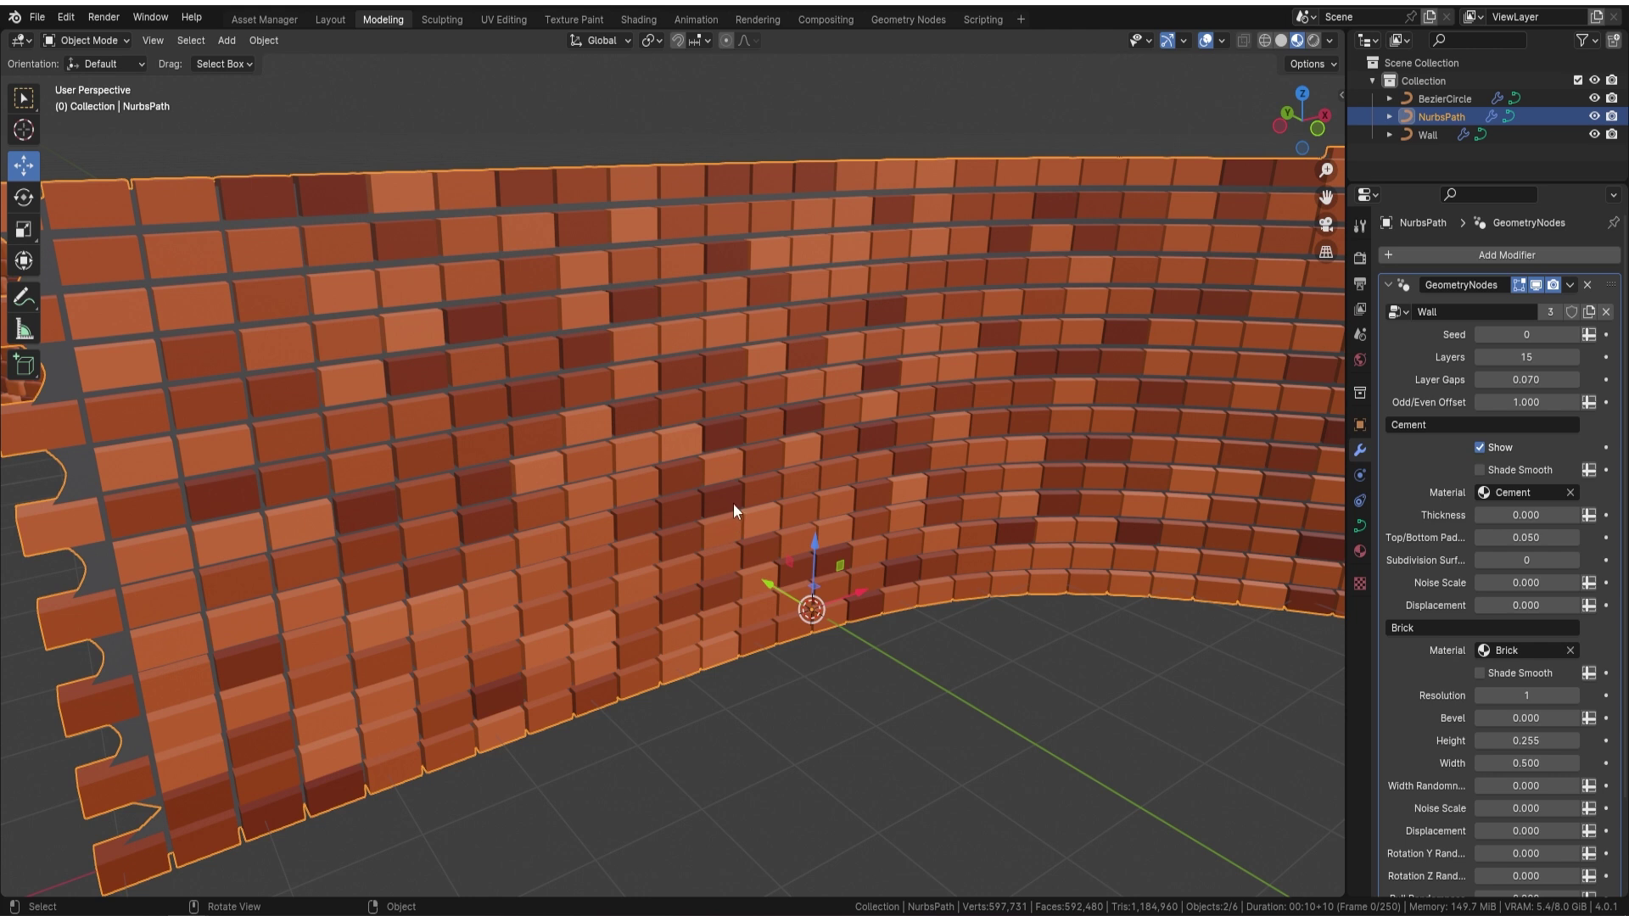
pyautogui.click(1529, 395)
pyautogui.write('0.5')
pyautogui.press('Return')
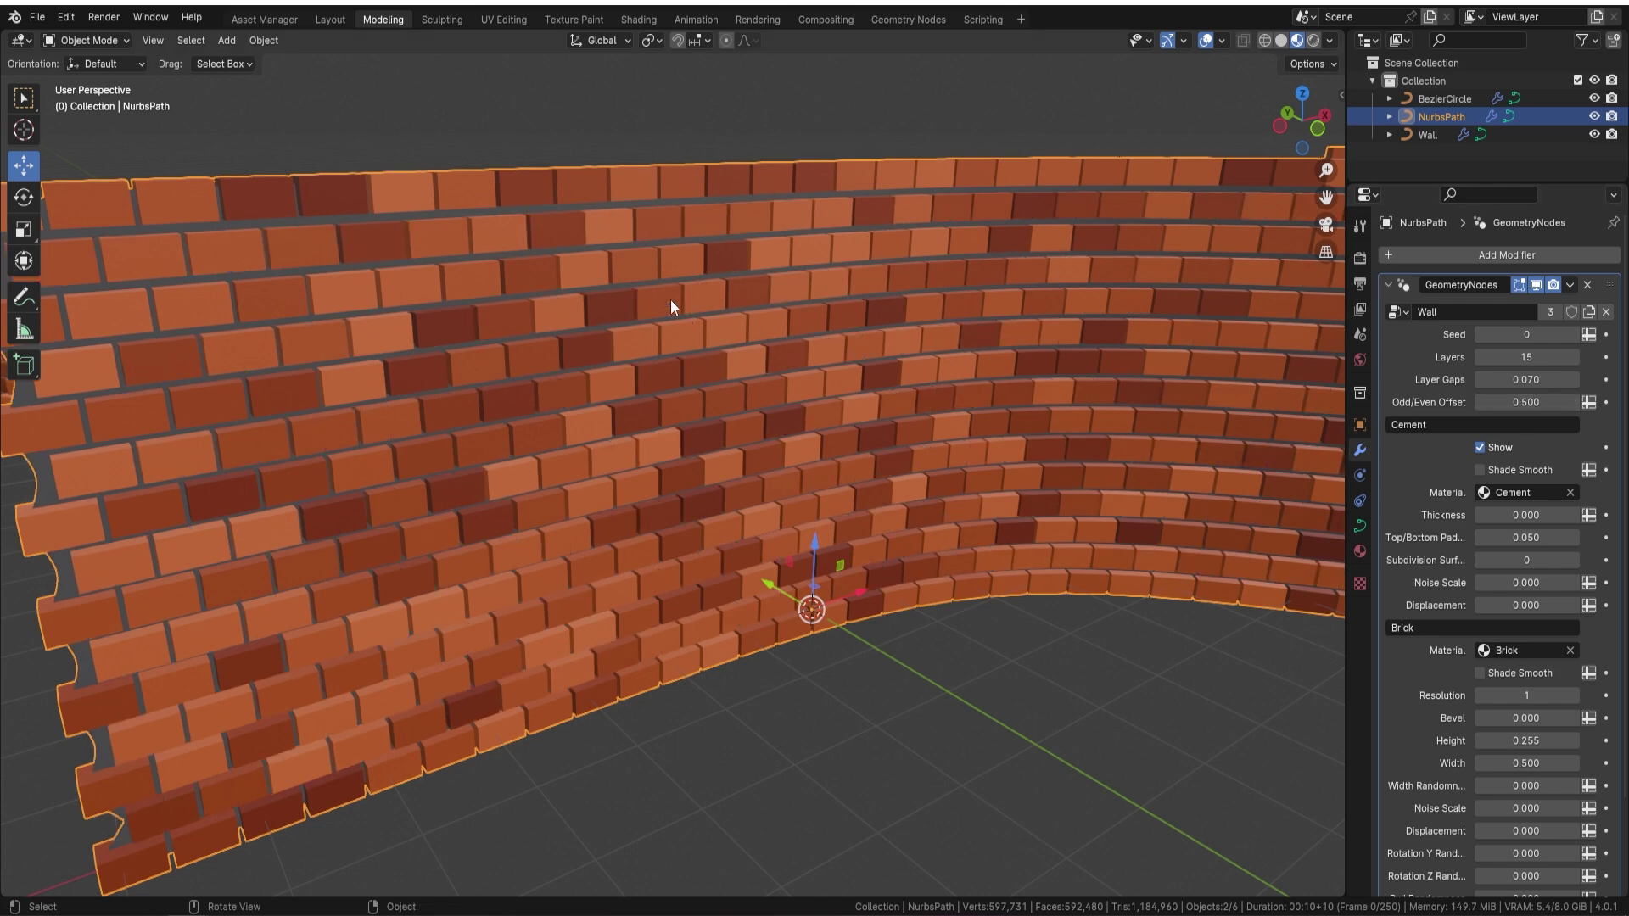
# - Set the wall's layer gaps to 0.030
pyautogui.click(1483, 379)
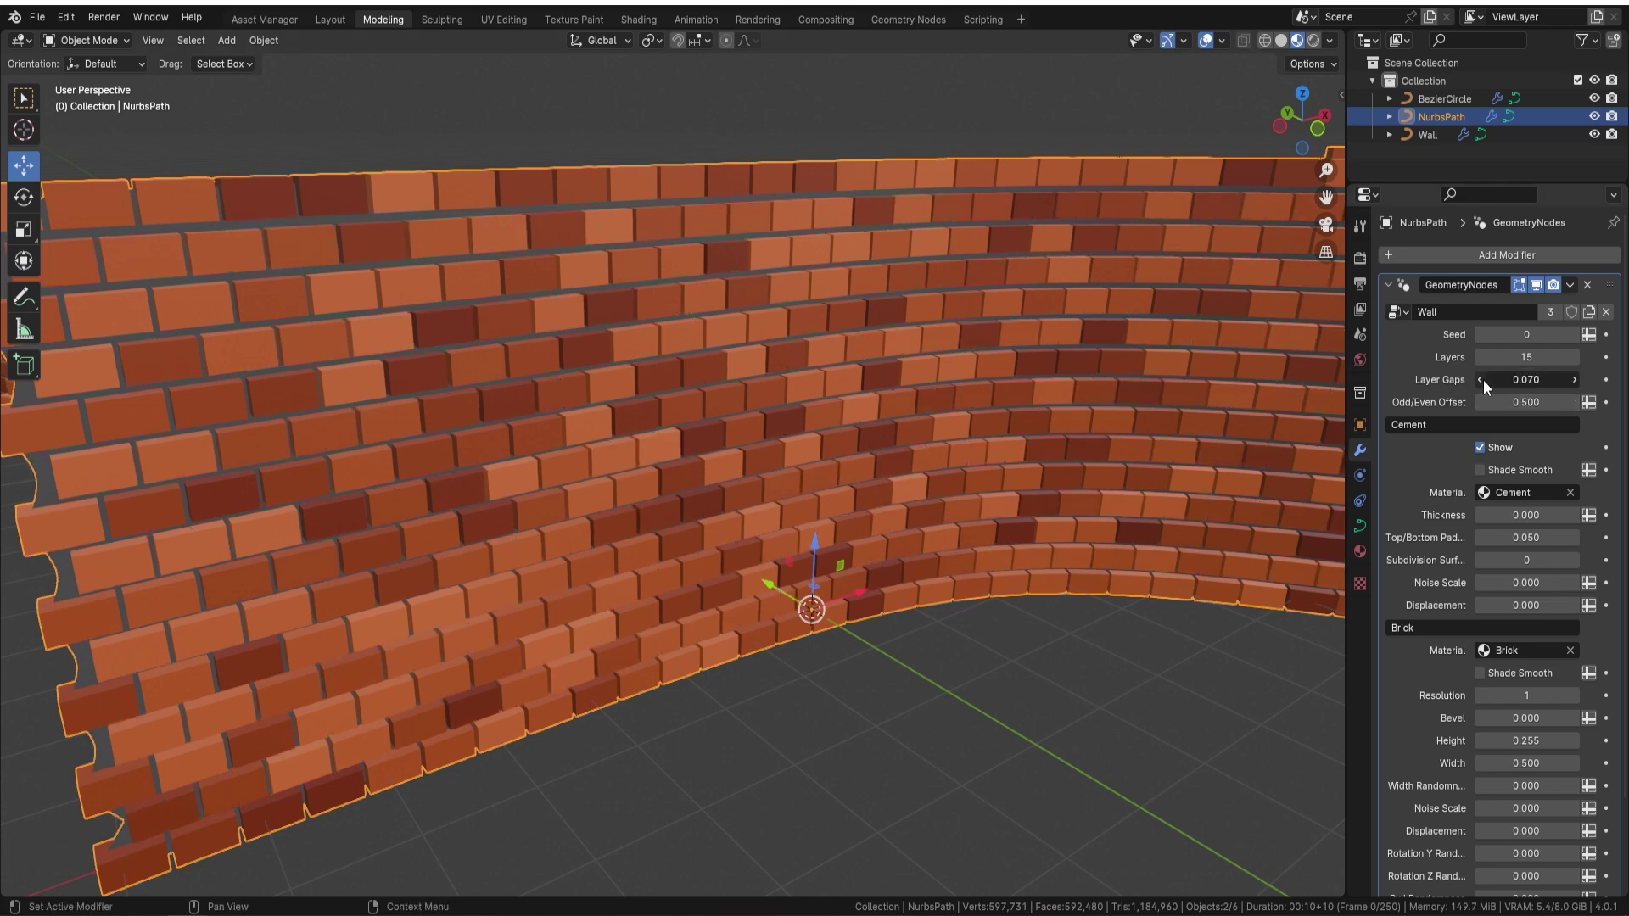
pyautogui.click(1484, 379)
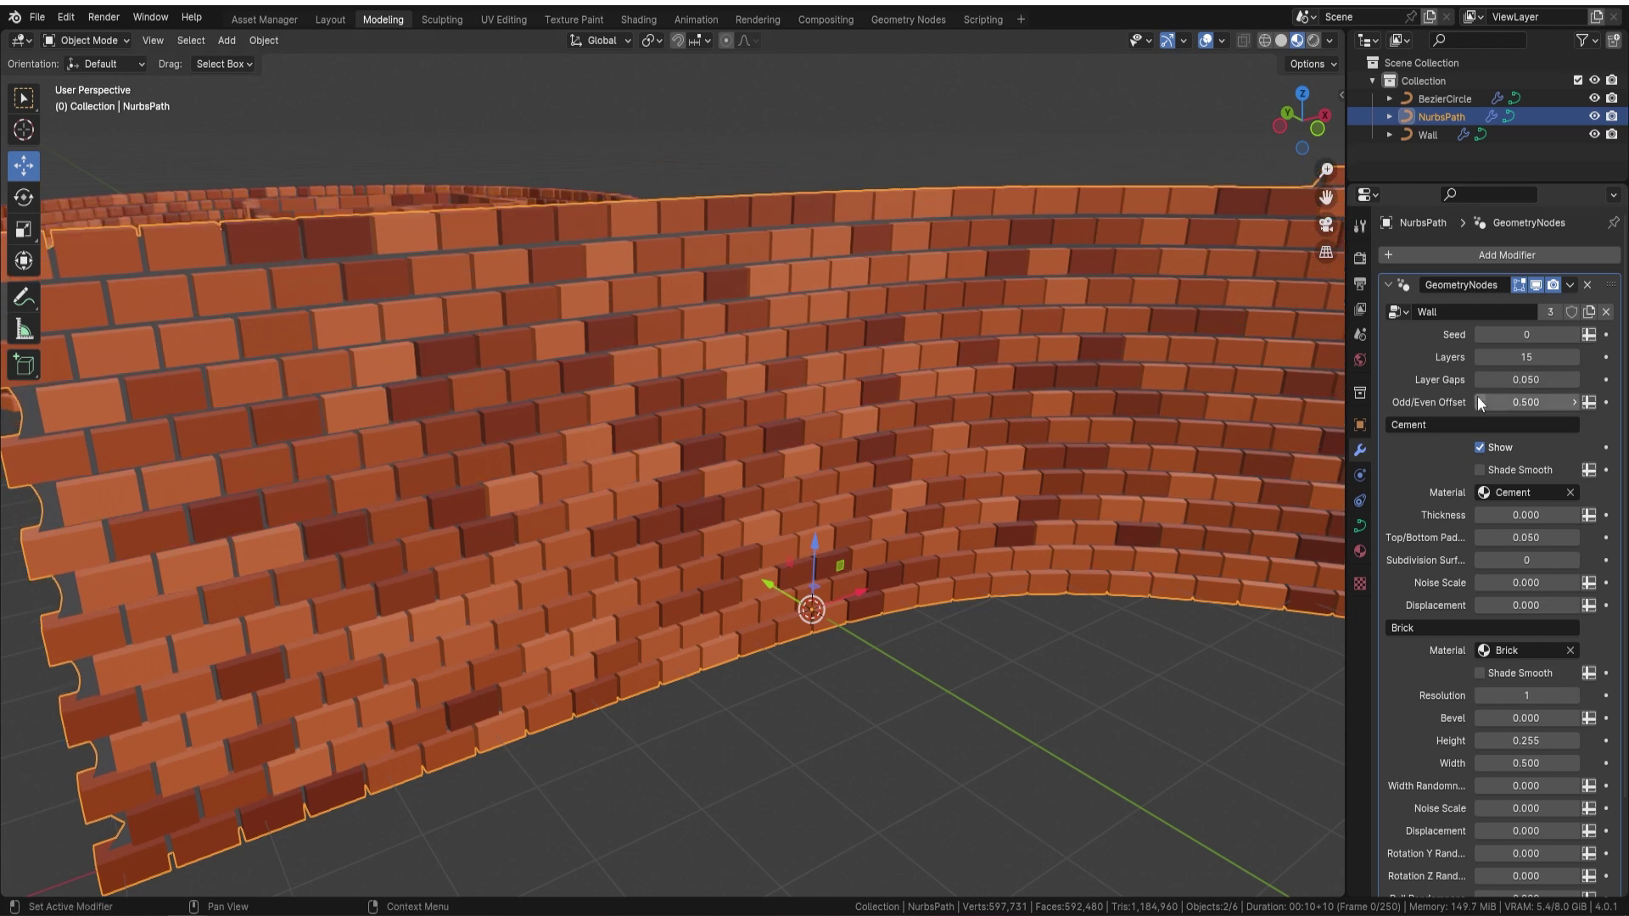
pyautogui.click(1480, 383)
pyautogui.click(1480, 383)
pyautogui.moveTo(1188, 374); pyautogui.dragTo(1086, 369, button='middle')
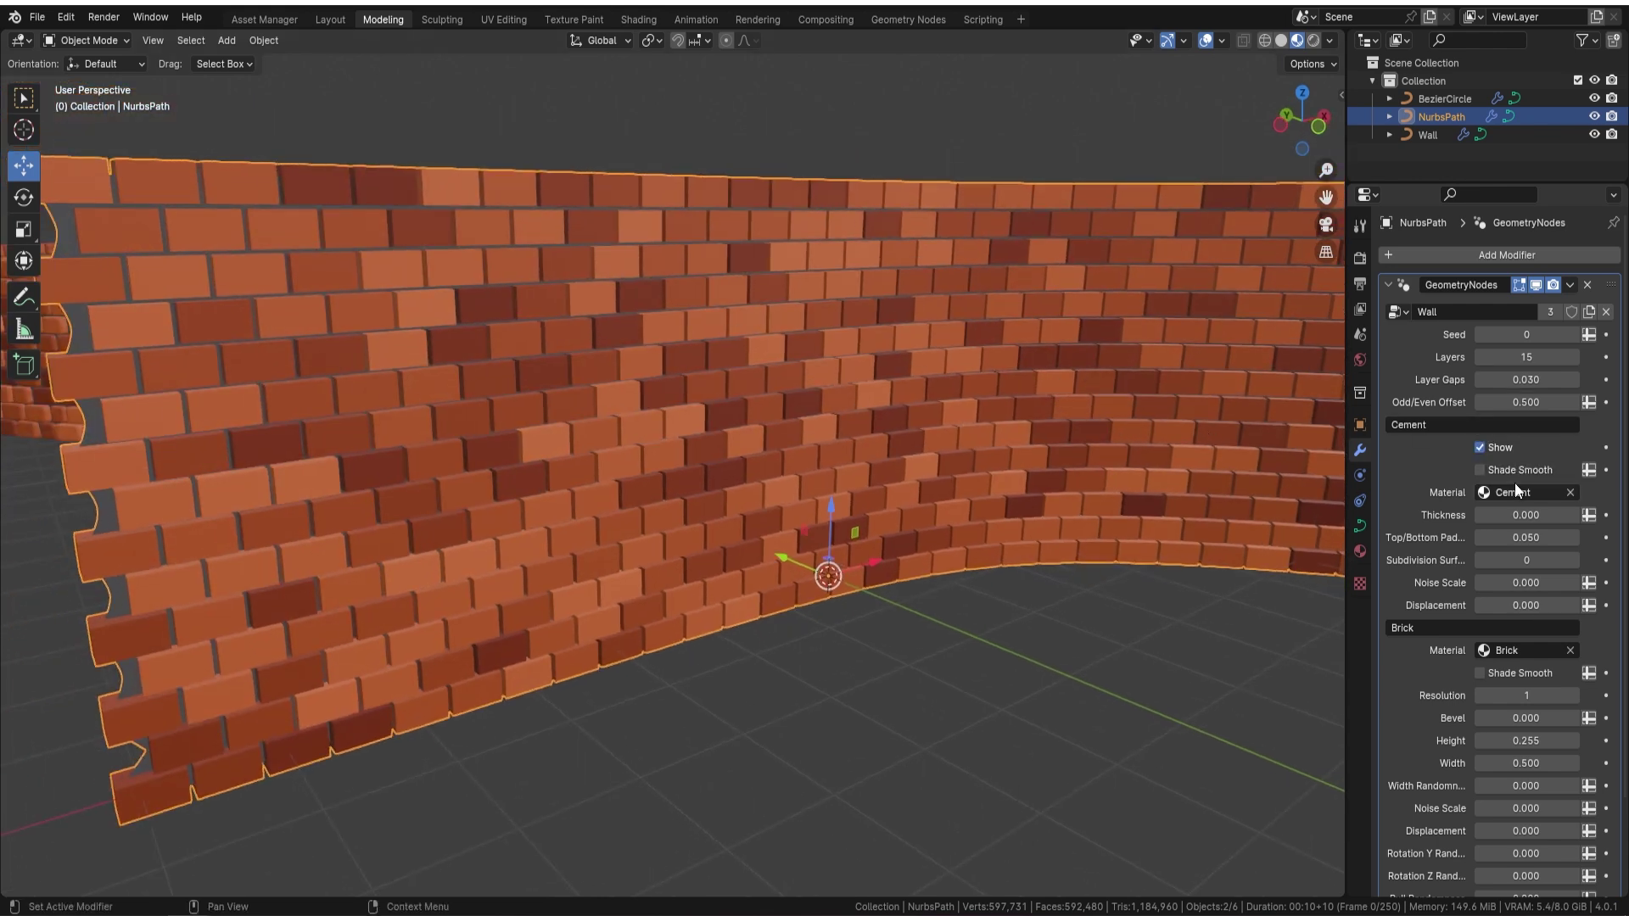
pyautogui.scroll(-2, 669, 388)
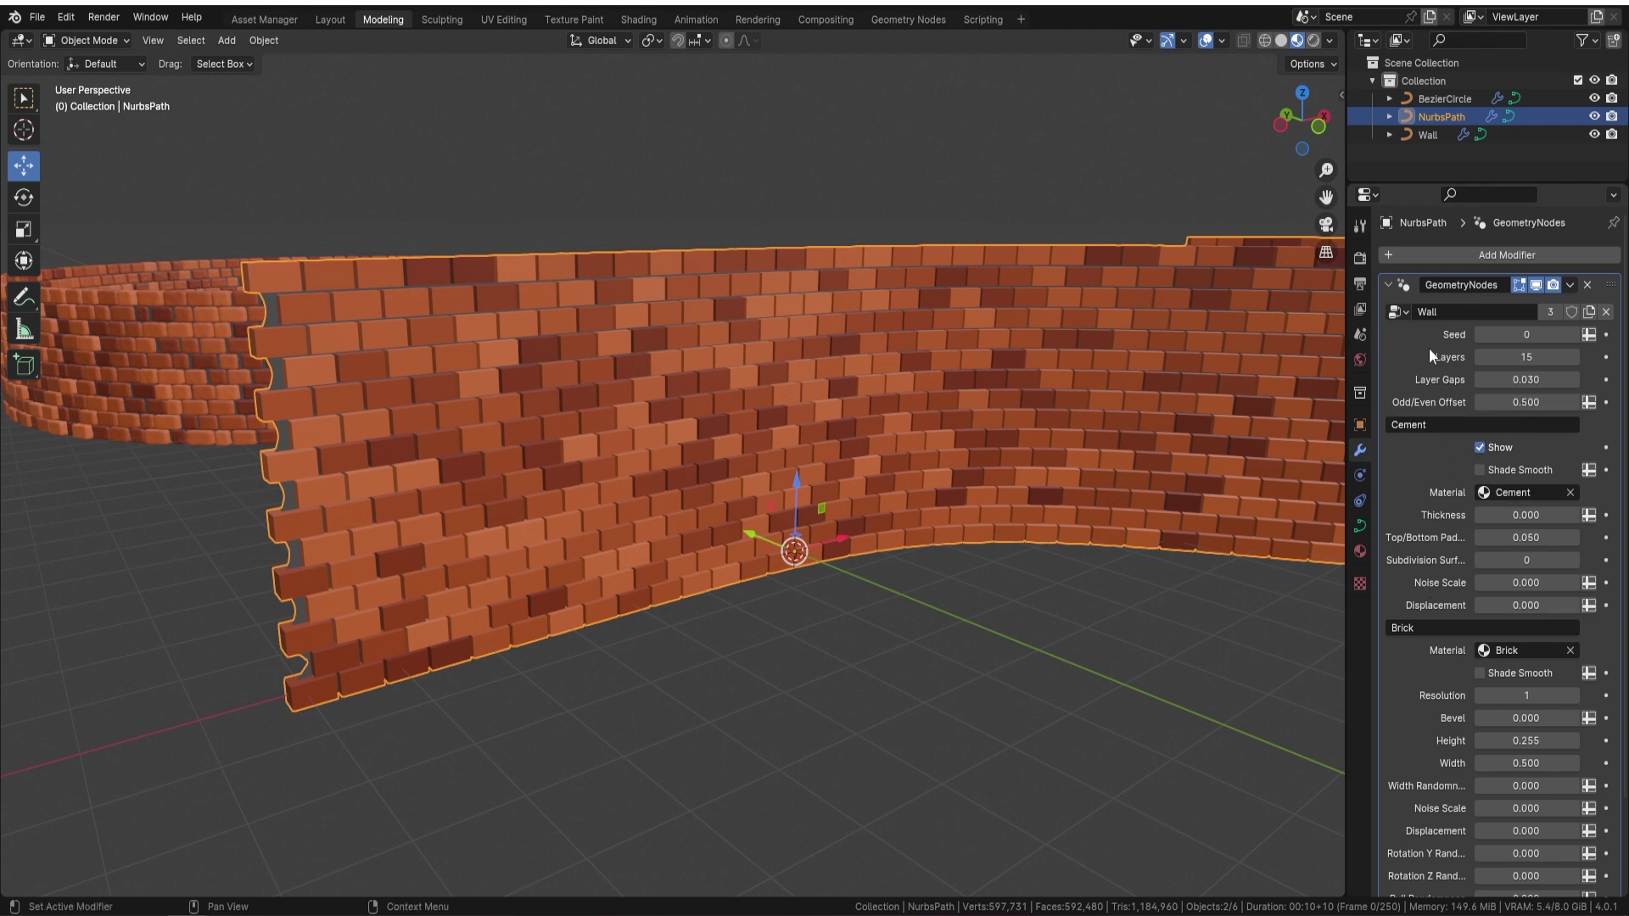
# - Set the brick resolution of the wall to 4
pyautogui.scroll(-3, 1427, 337)
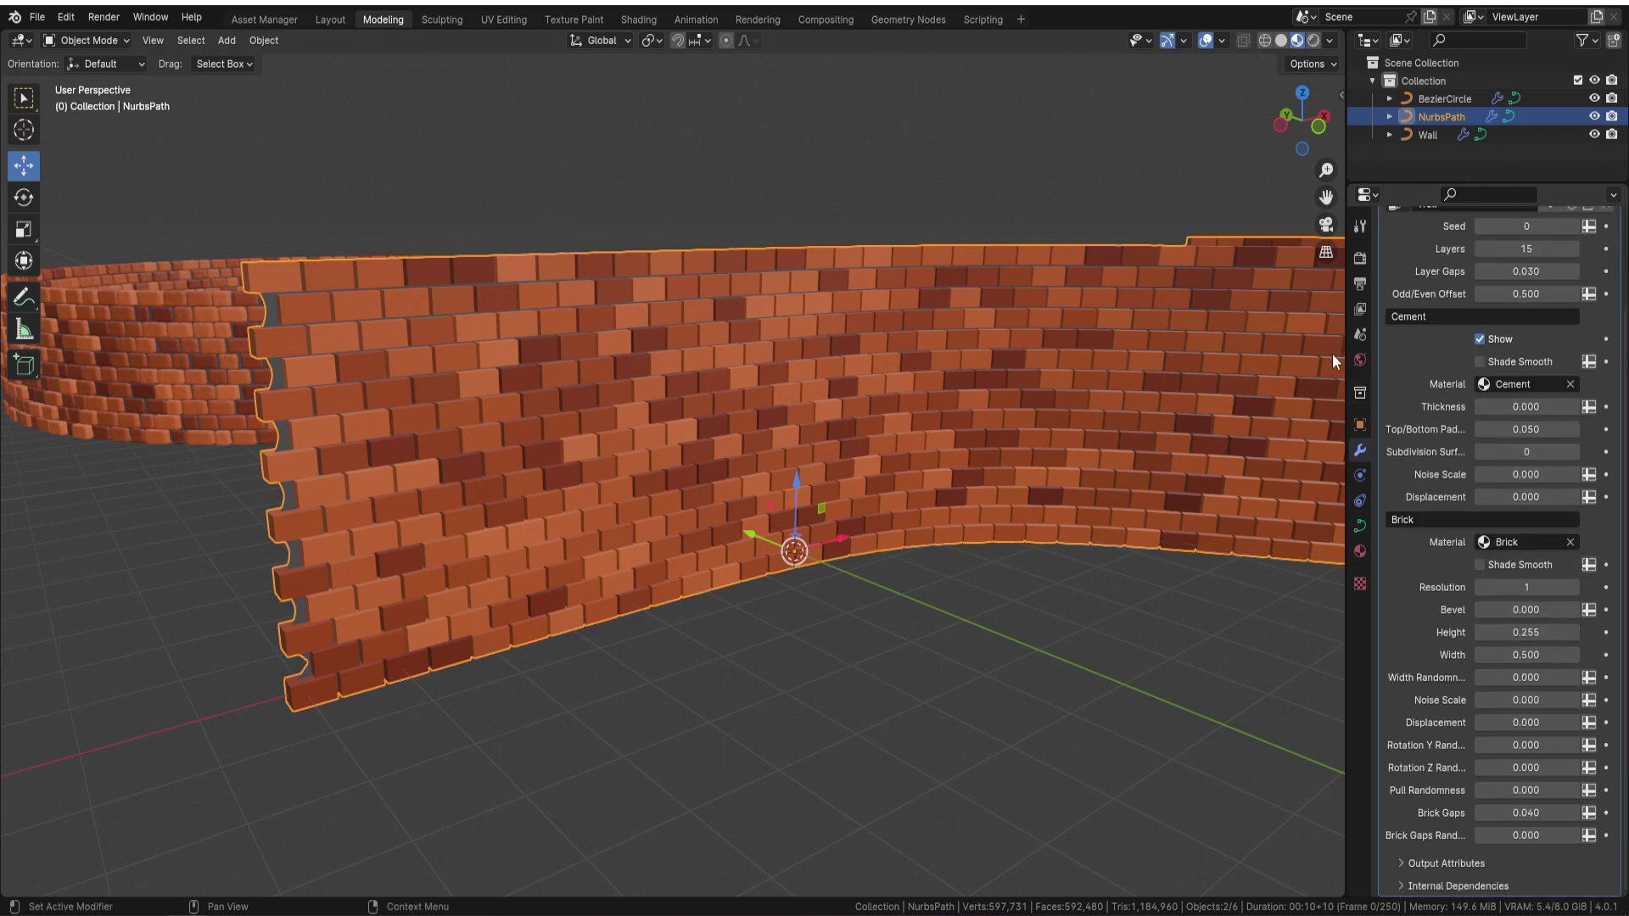
pyautogui.scroll(4, 897, 420)
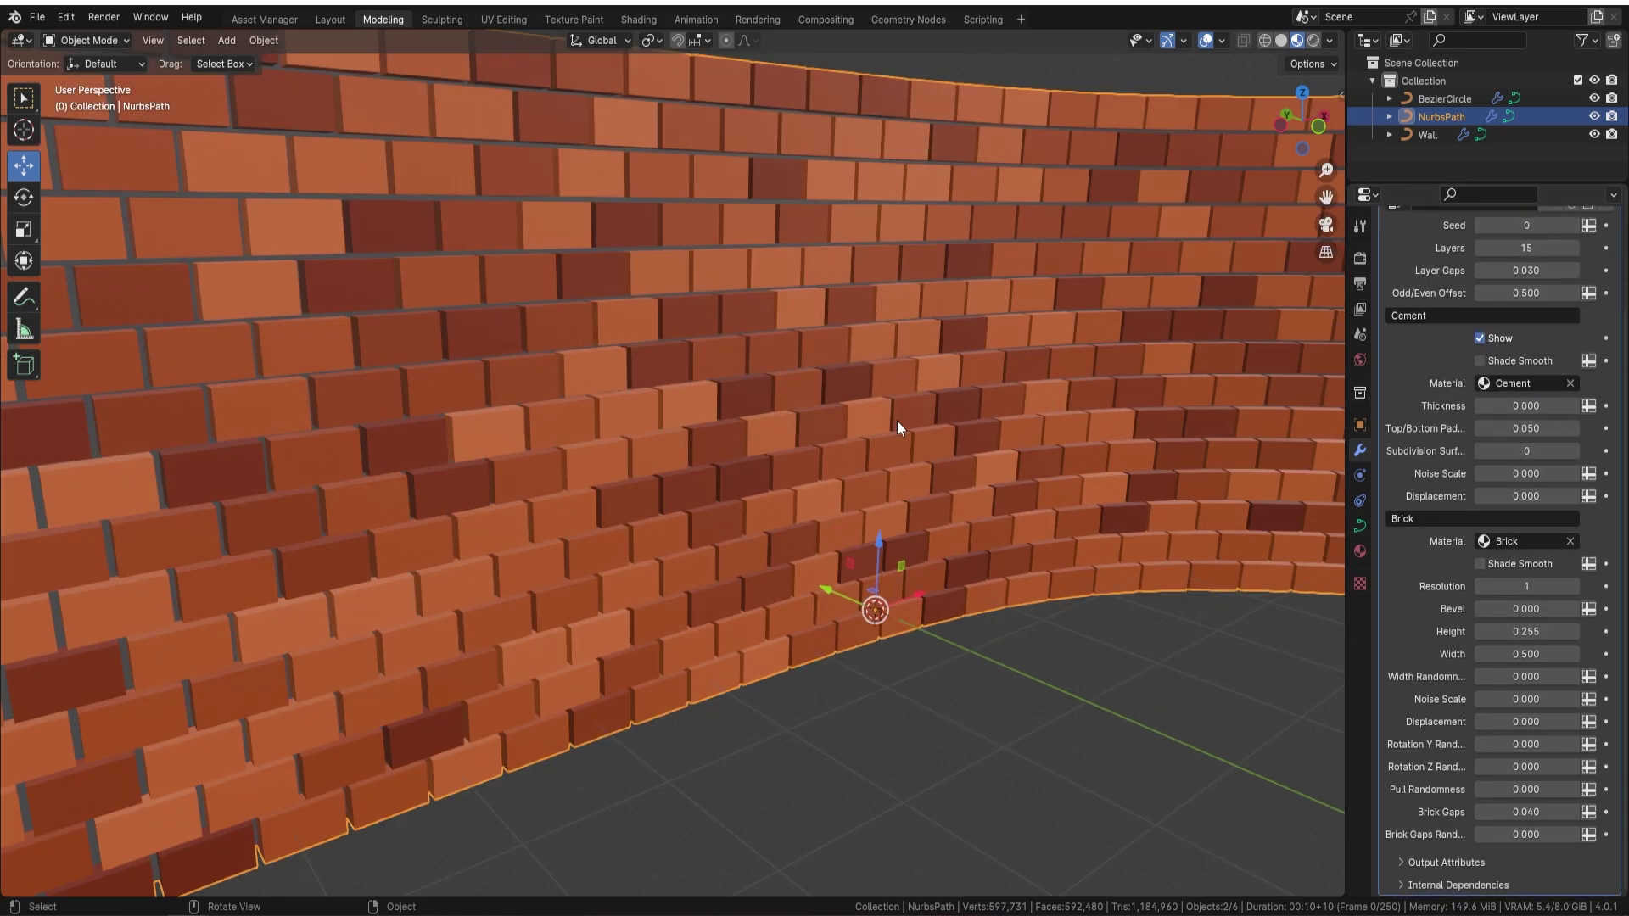
pyautogui.scroll(-1, 786, 378)
pyautogui.keyDown('shift'); pyautogui.moveTo(785, 378); pyautogui.dragTo(796, 307, button='middle'); pyautogui.keyUp('shift')
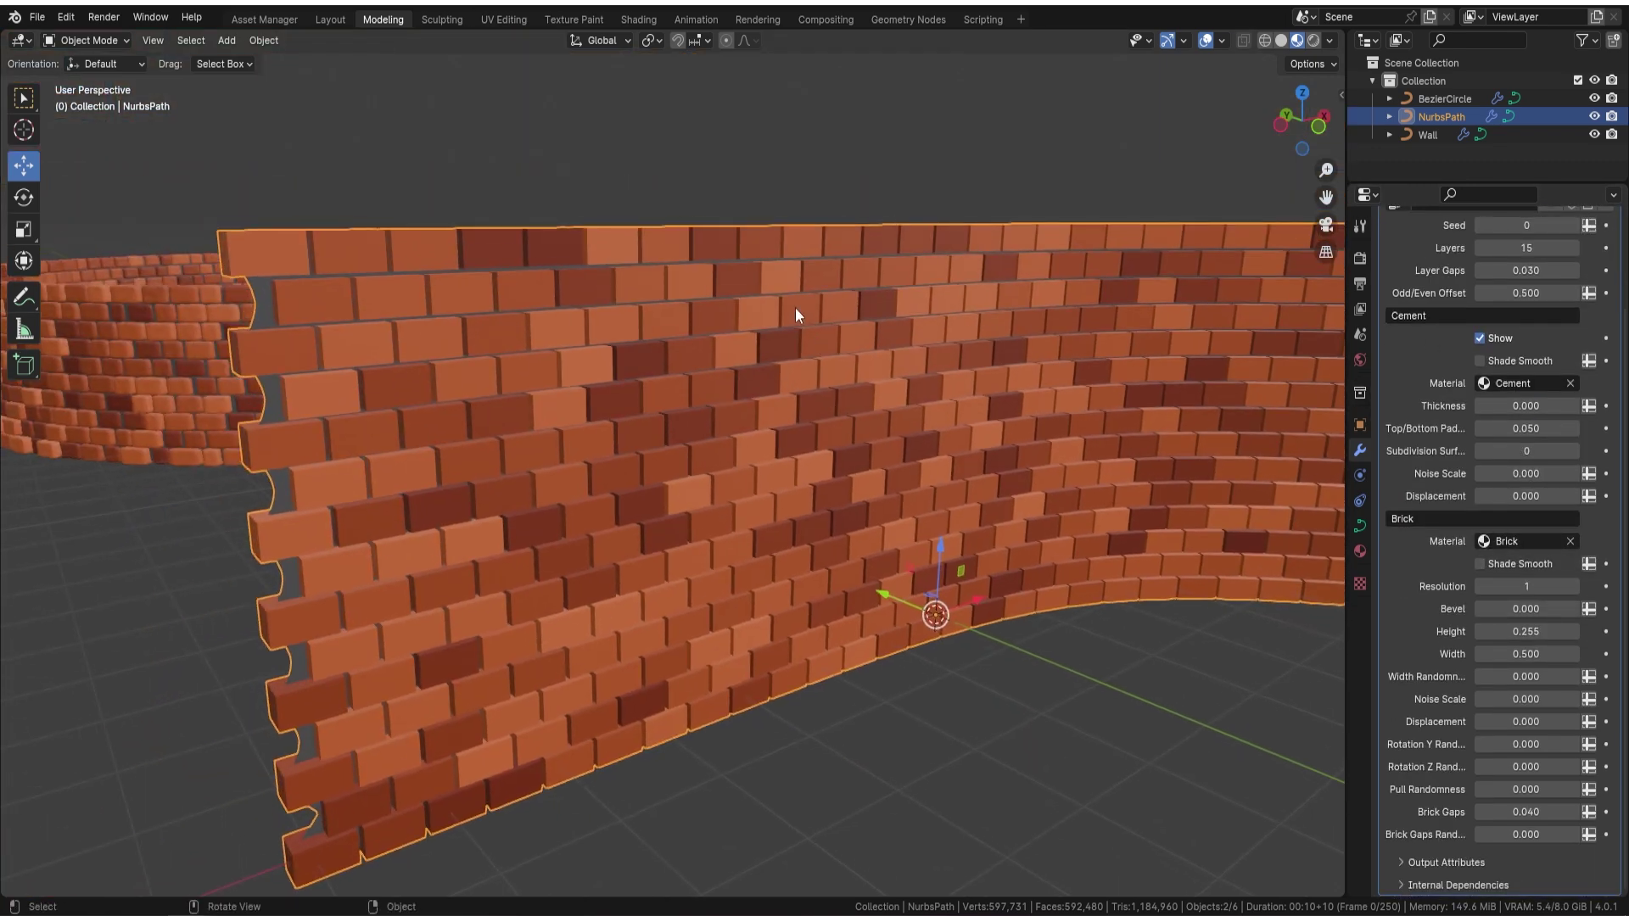
pyautogui.click(1576, 590)
pyautogui.click(1576, 590)
pyautogui.click(1575, 590)
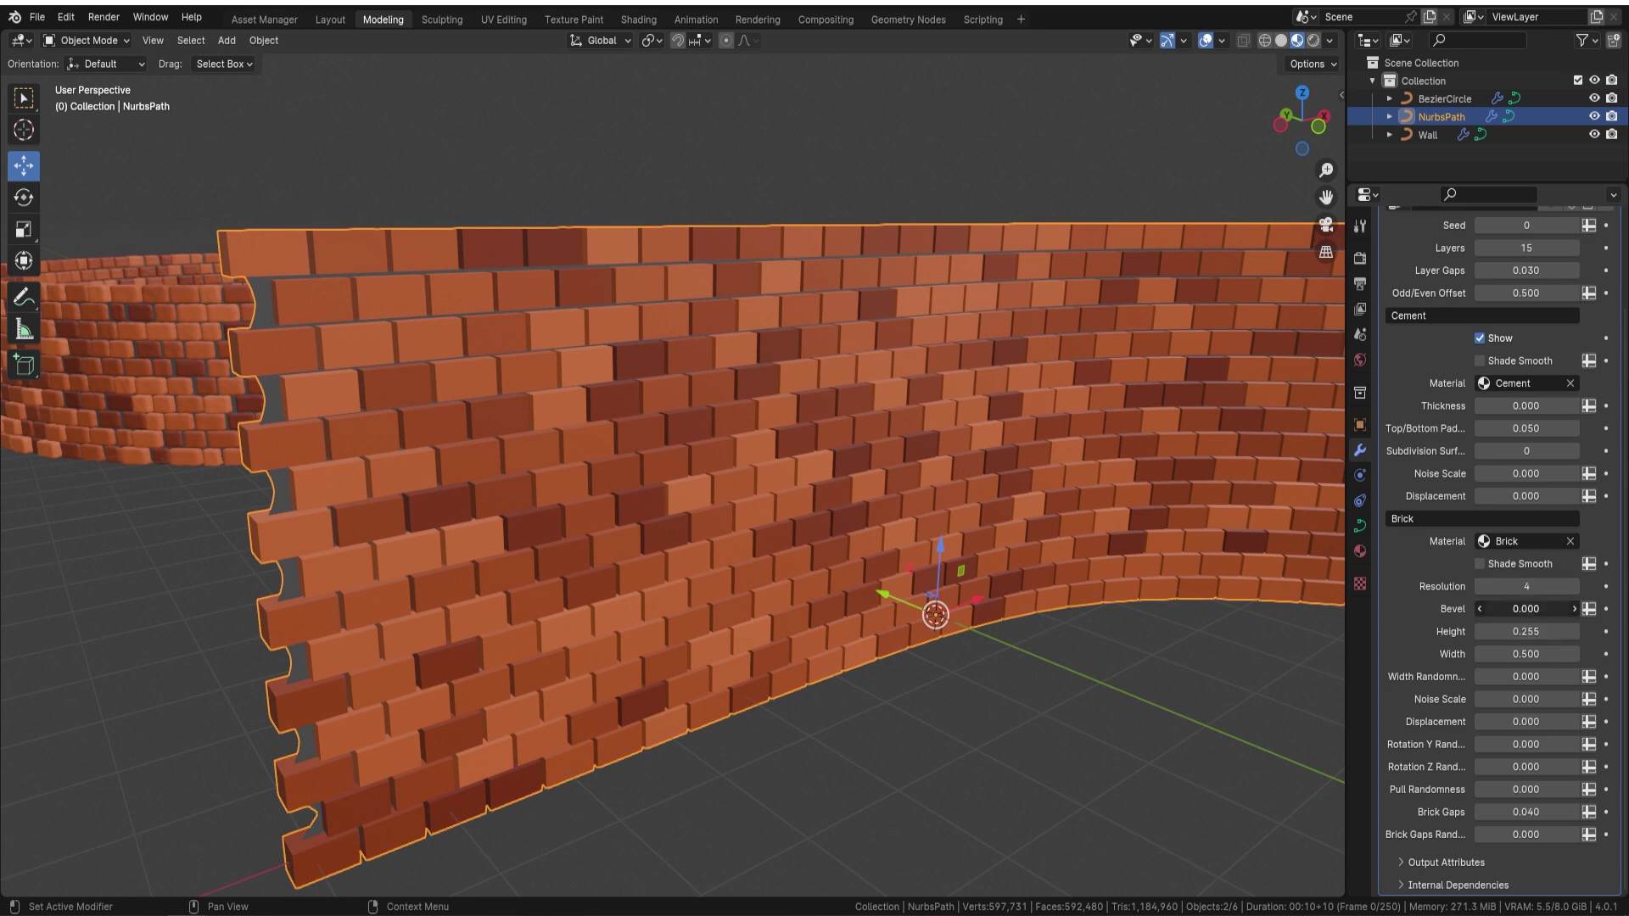
# - Set the brick bevel to 0.530 to round the edges of the bricks
pyautogui.moveTo(1526, 608); pyautogui.dragTo(1580, 609)
pyautogui.moveTo(1527, 608); pyautogui.dragTo(1464, 608)
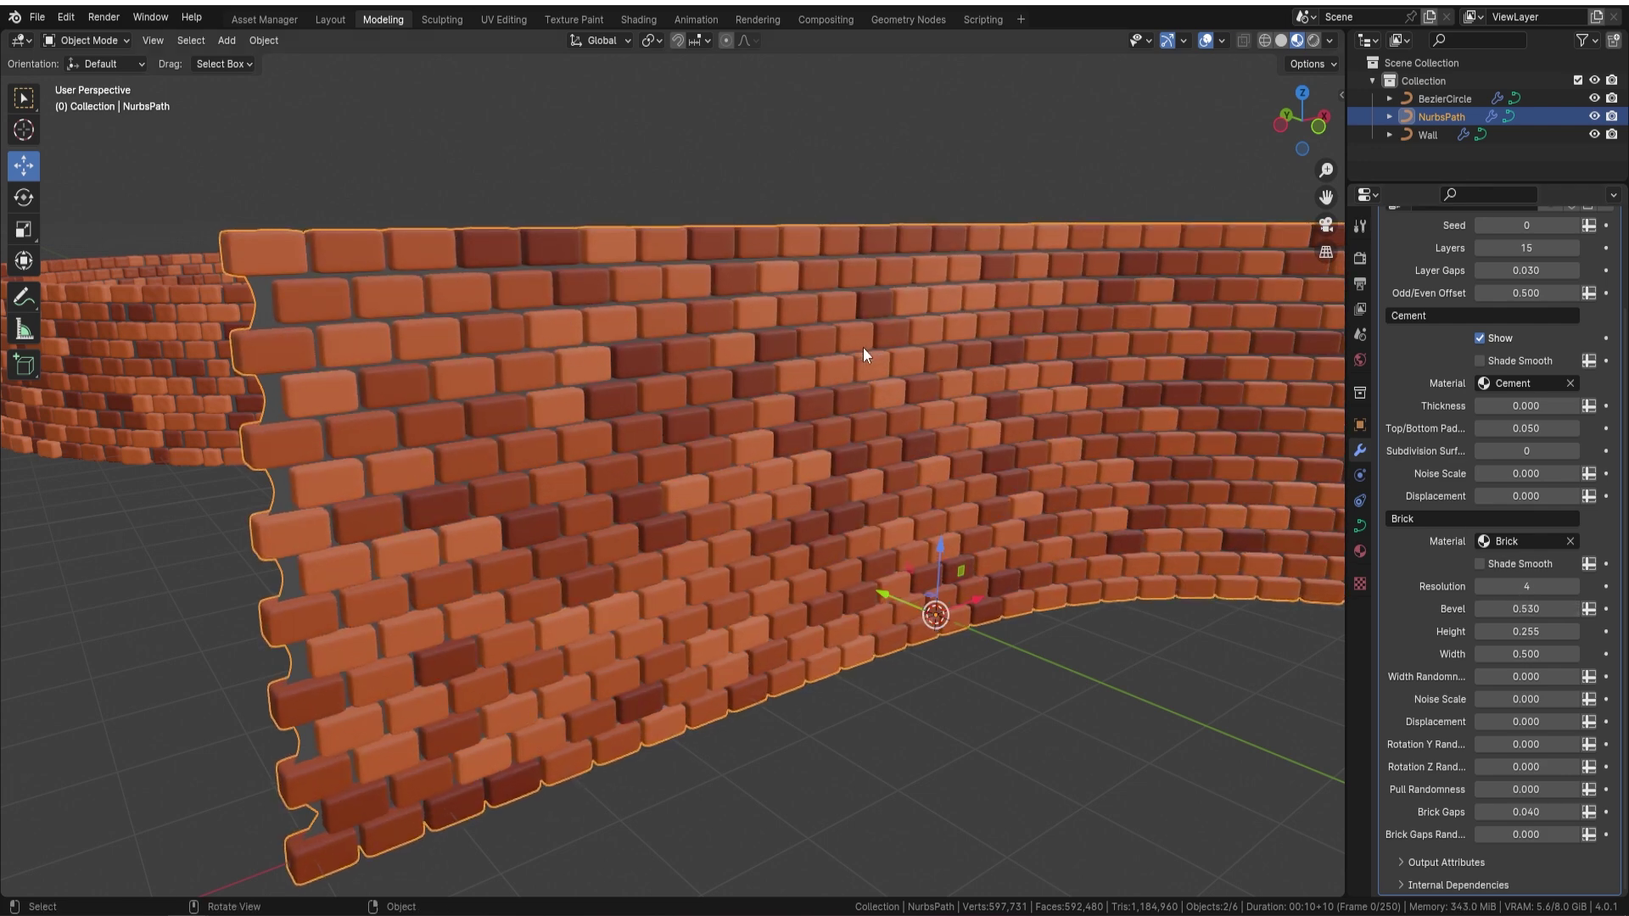
pyautogui.moveTo(887, 359); pyautogui.dragTo(598, 323, button='middle')
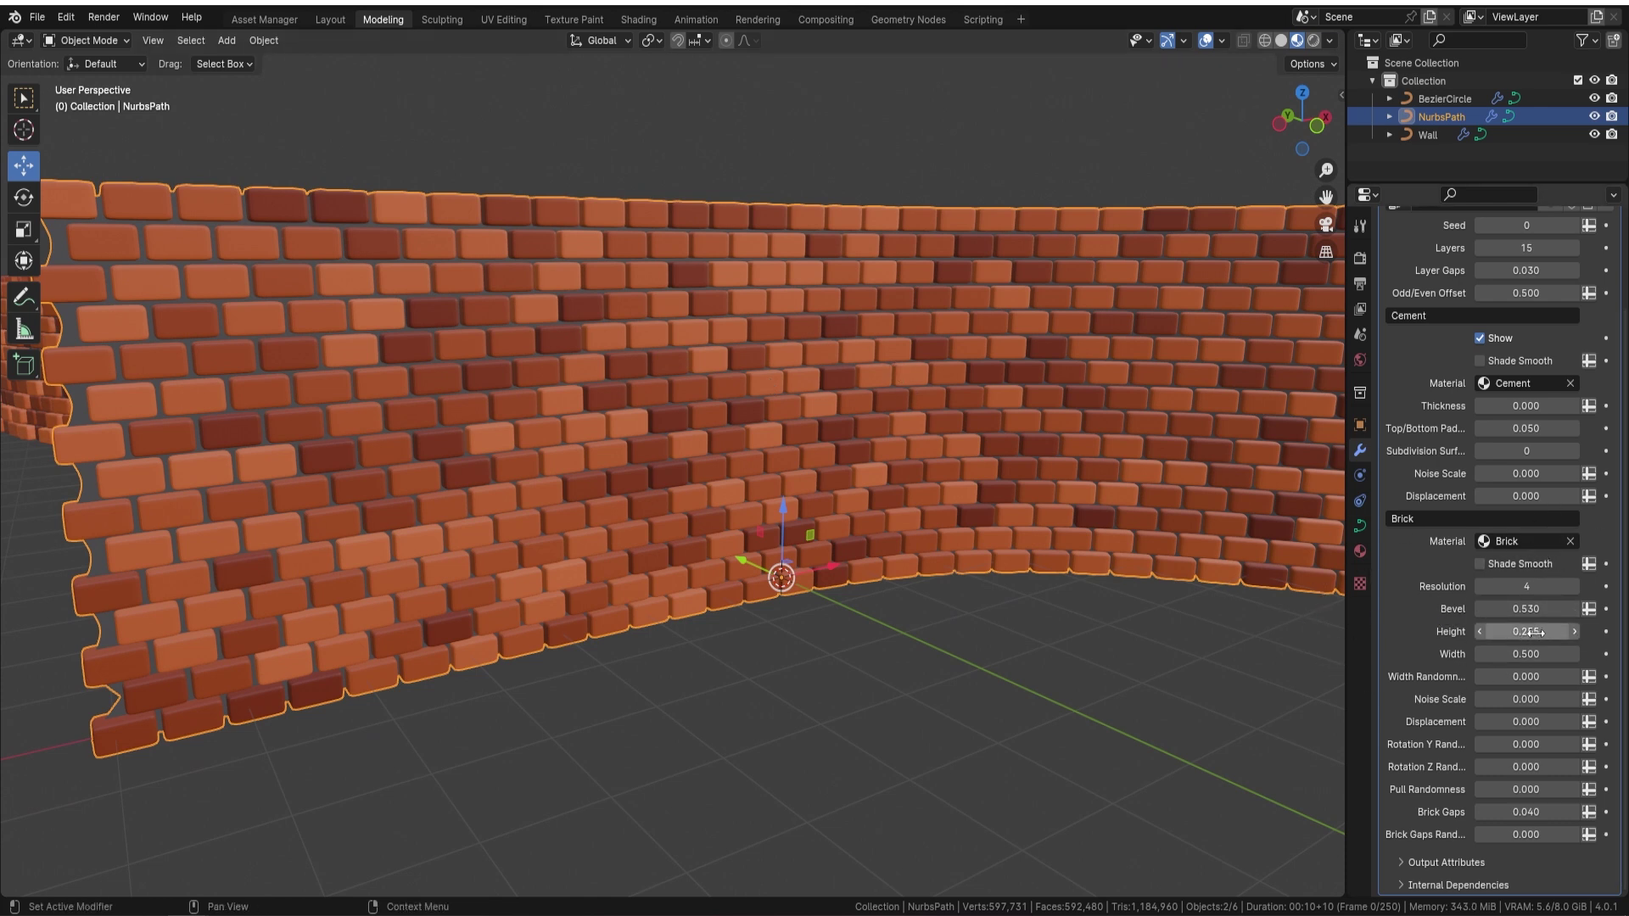
# - Set the brick width to 0.410 and the brick width randomness to 0.200
pyautogui.moveTo(1525, 632)
pyautogui.mouseDown()
pyautogui.moveTo(1568, 632)
pyautogui.moveTo(1525, 632)
pyautogui.moveTo(1523, 653)
pyautogui.moveTo(1504, 654)
pyautogui.mouseUp()
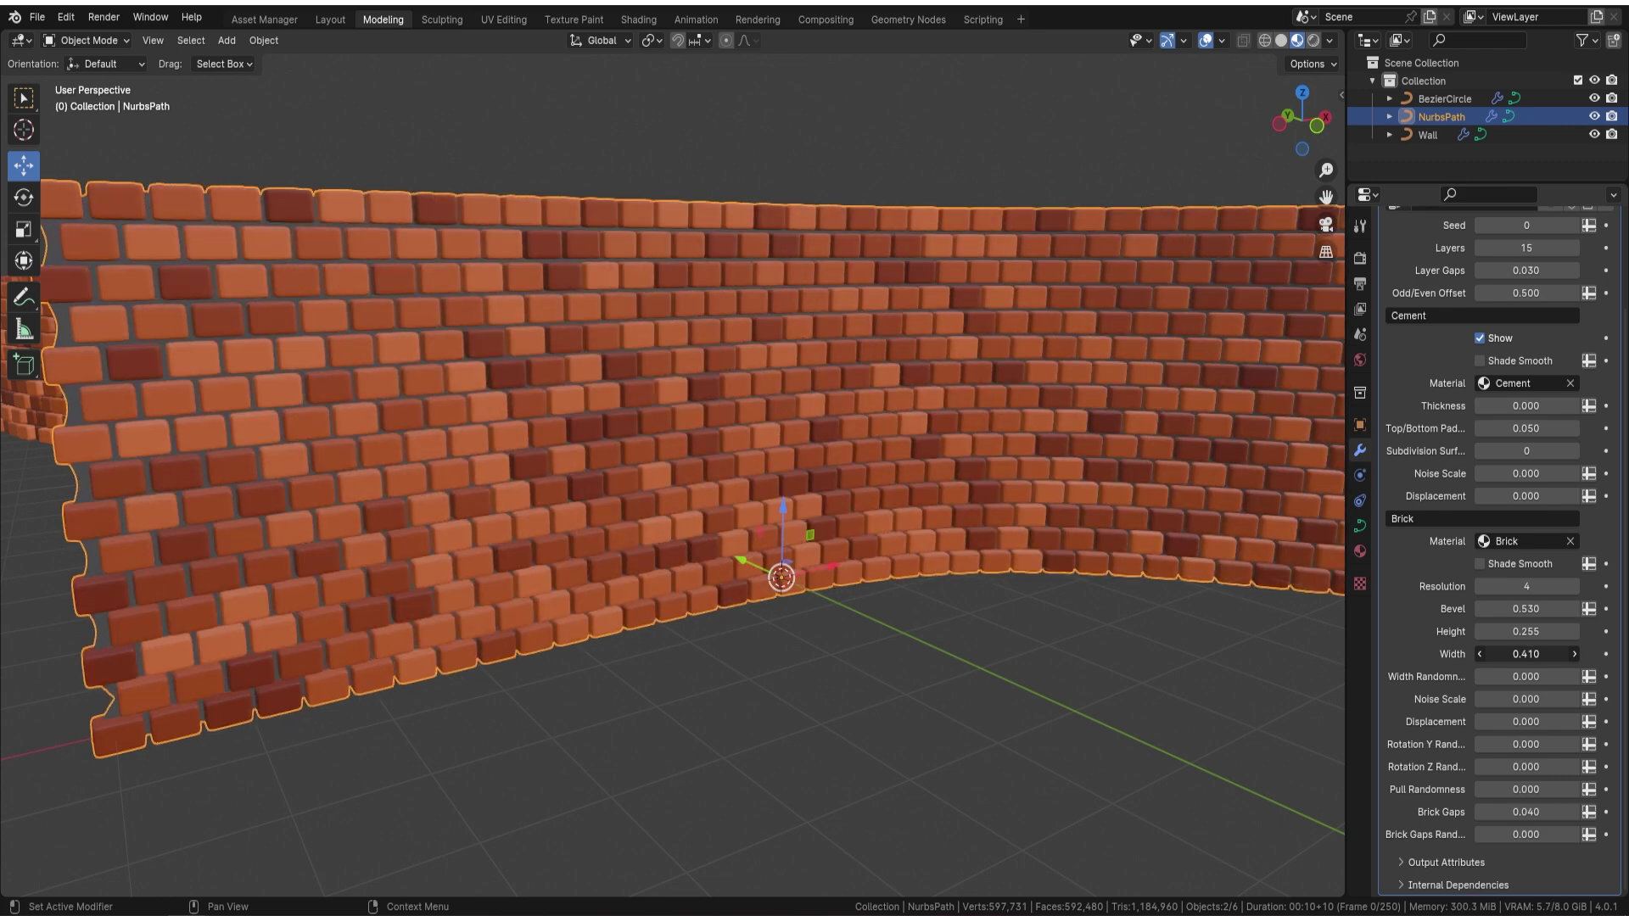
pyautogui.moveTo(771, 406)
pyautogui.mouseDown(button='middle')
pyautogui.moveTo(749, 390)
pyautogui.moveTo(791, 387)
pyautogui.mouseUp(button='middle')
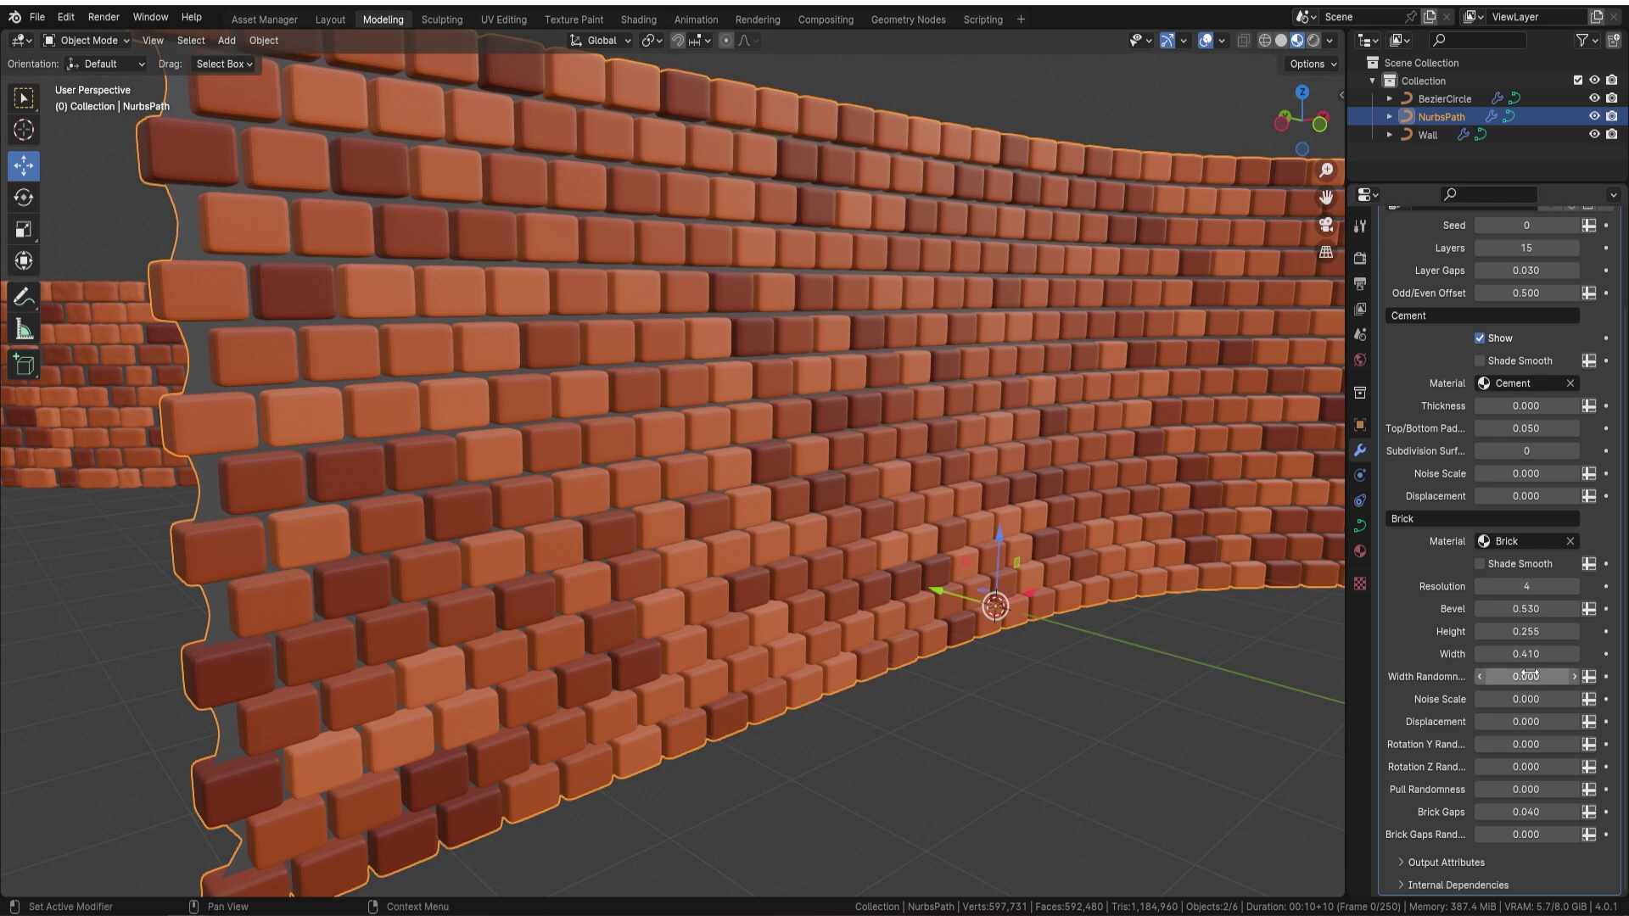
pyautogui.moveTo(1526, 676); pyautogui.dragTo(1562, 677)
pyautogui.moveTo(976, 470); pyautogui.dragTo(798, 415, button='middle')
pyautogui.scroll(2, 789, 415)
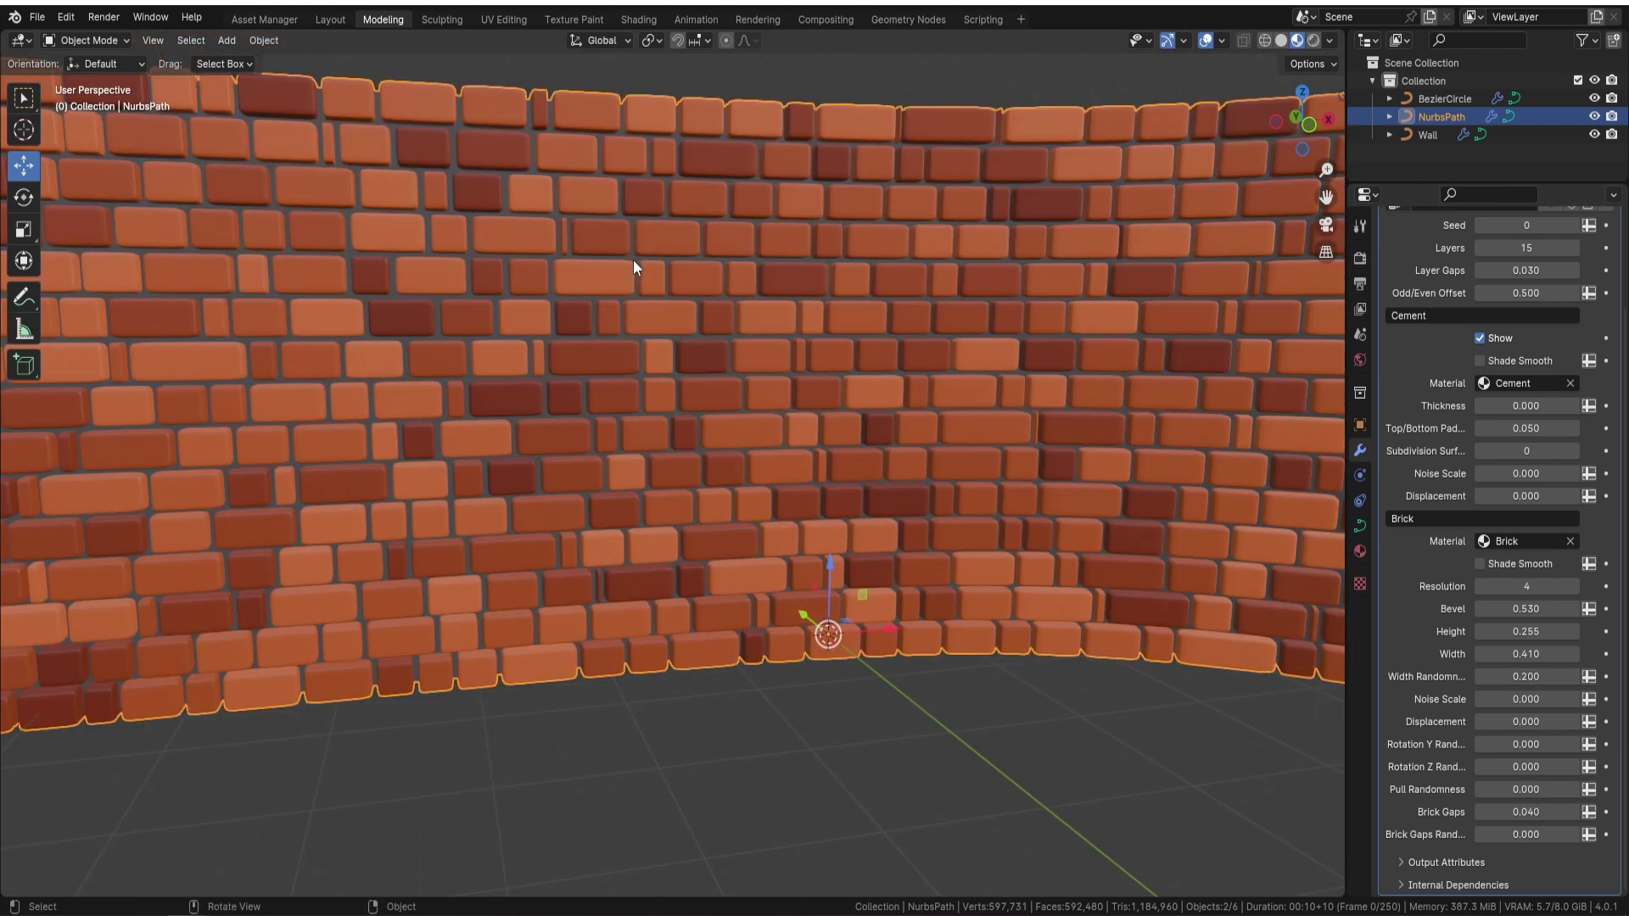
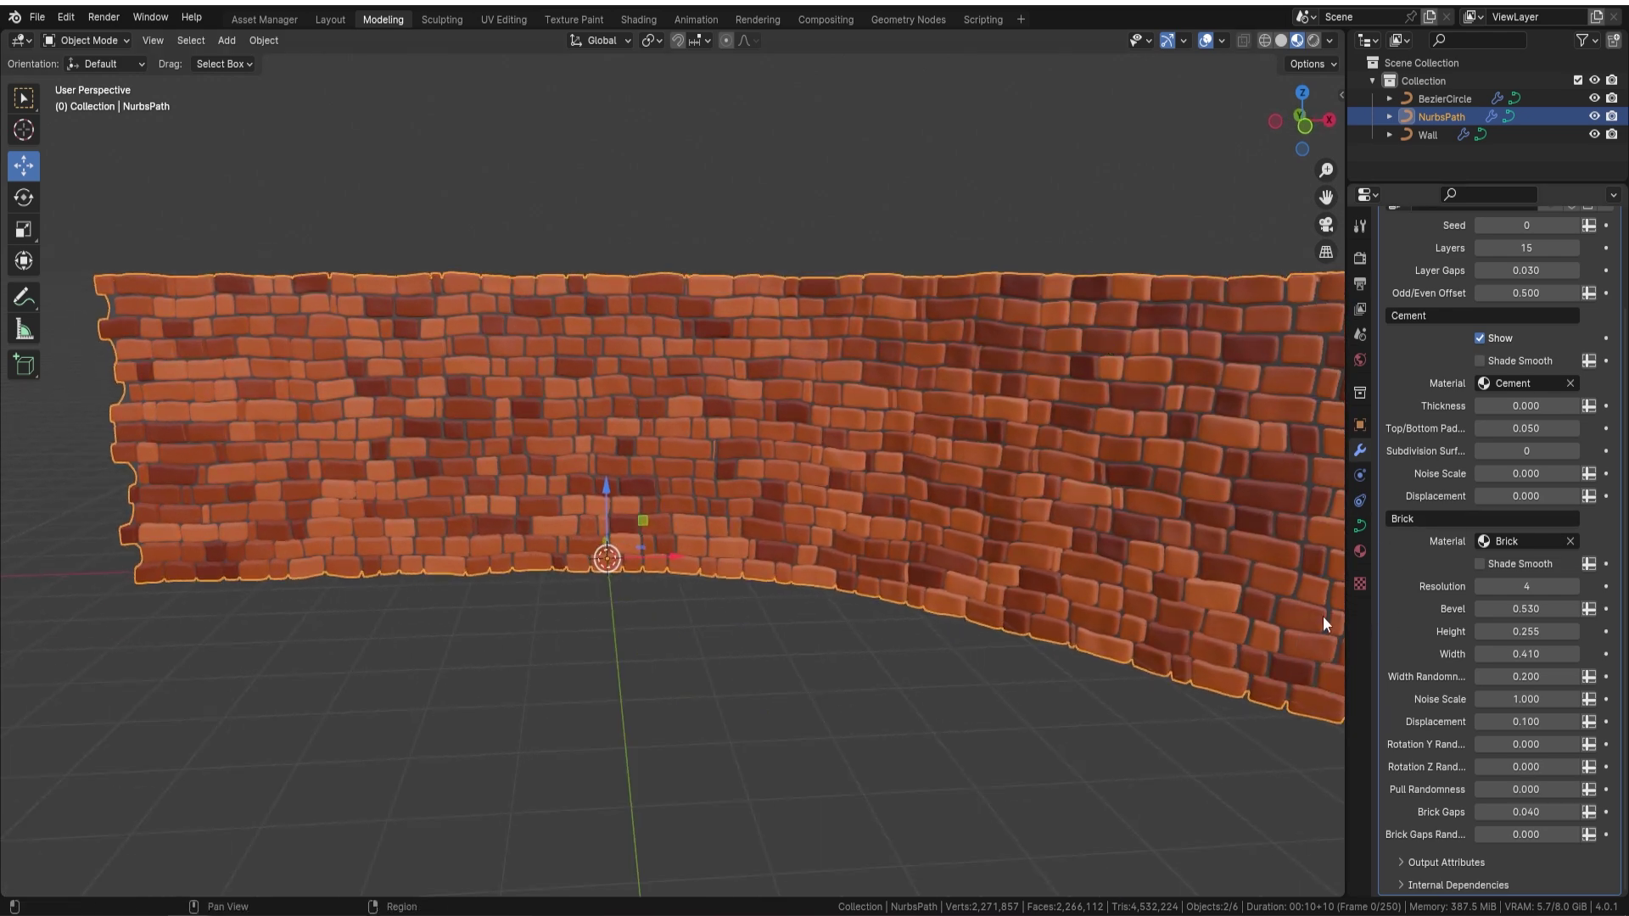
# - Set the bricks' Rotation Y randomness to 0.05 for a slight random tilt
pyautogui.moveTo(1527, 745); pyautogui.dragTo(1583, 745)
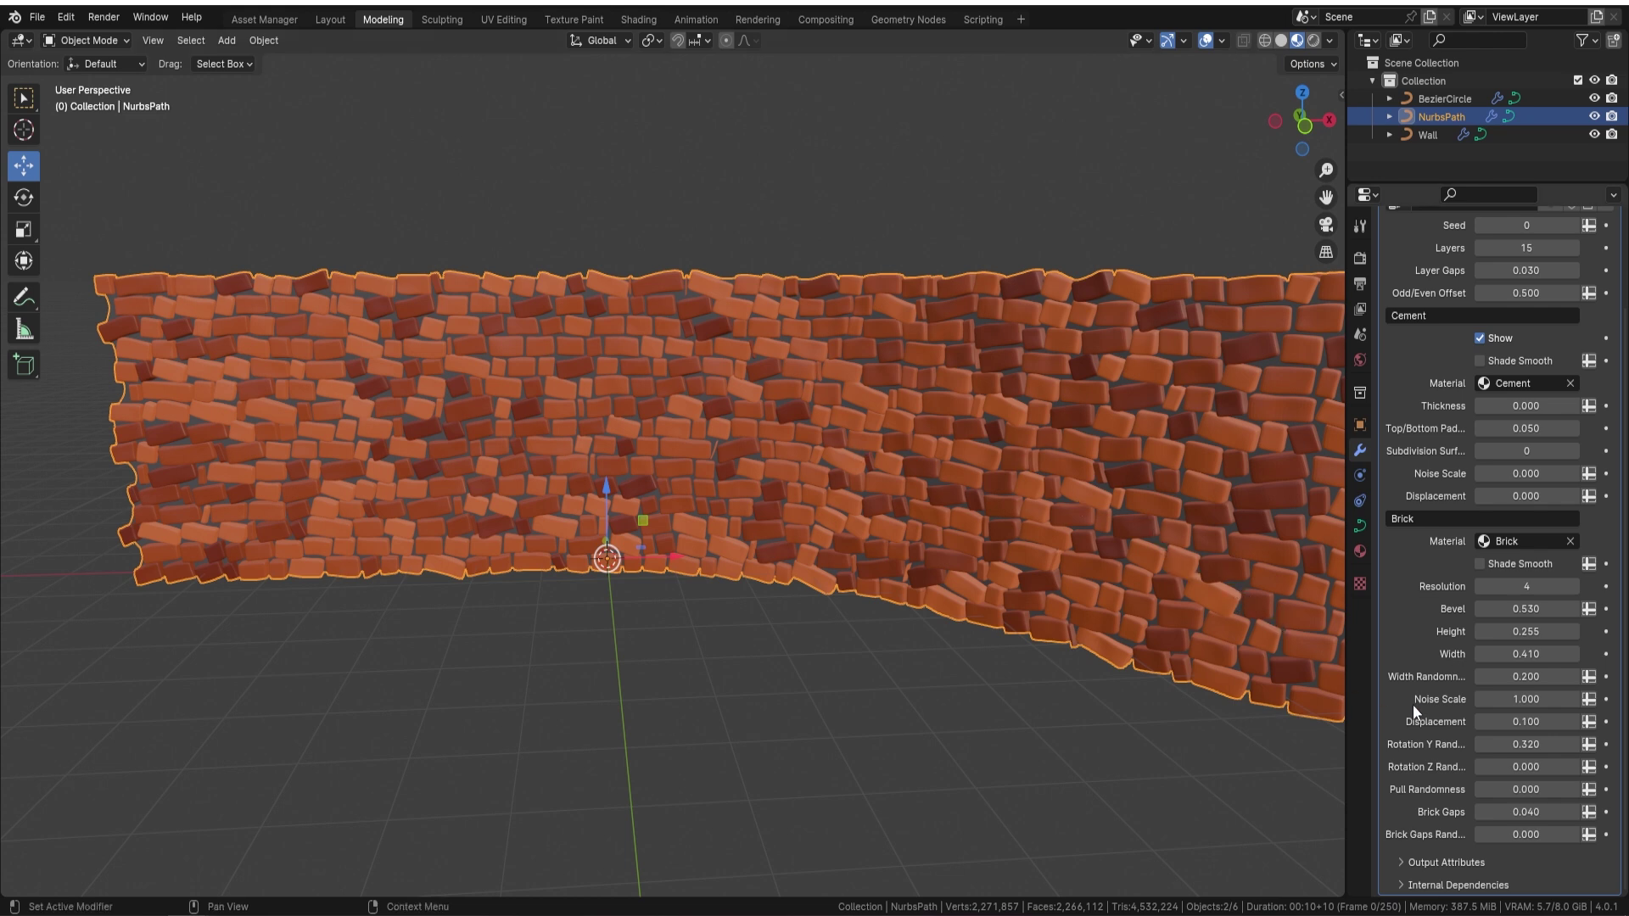
pyautogui.click(1547, 745)
pyautogui.write('0.05')
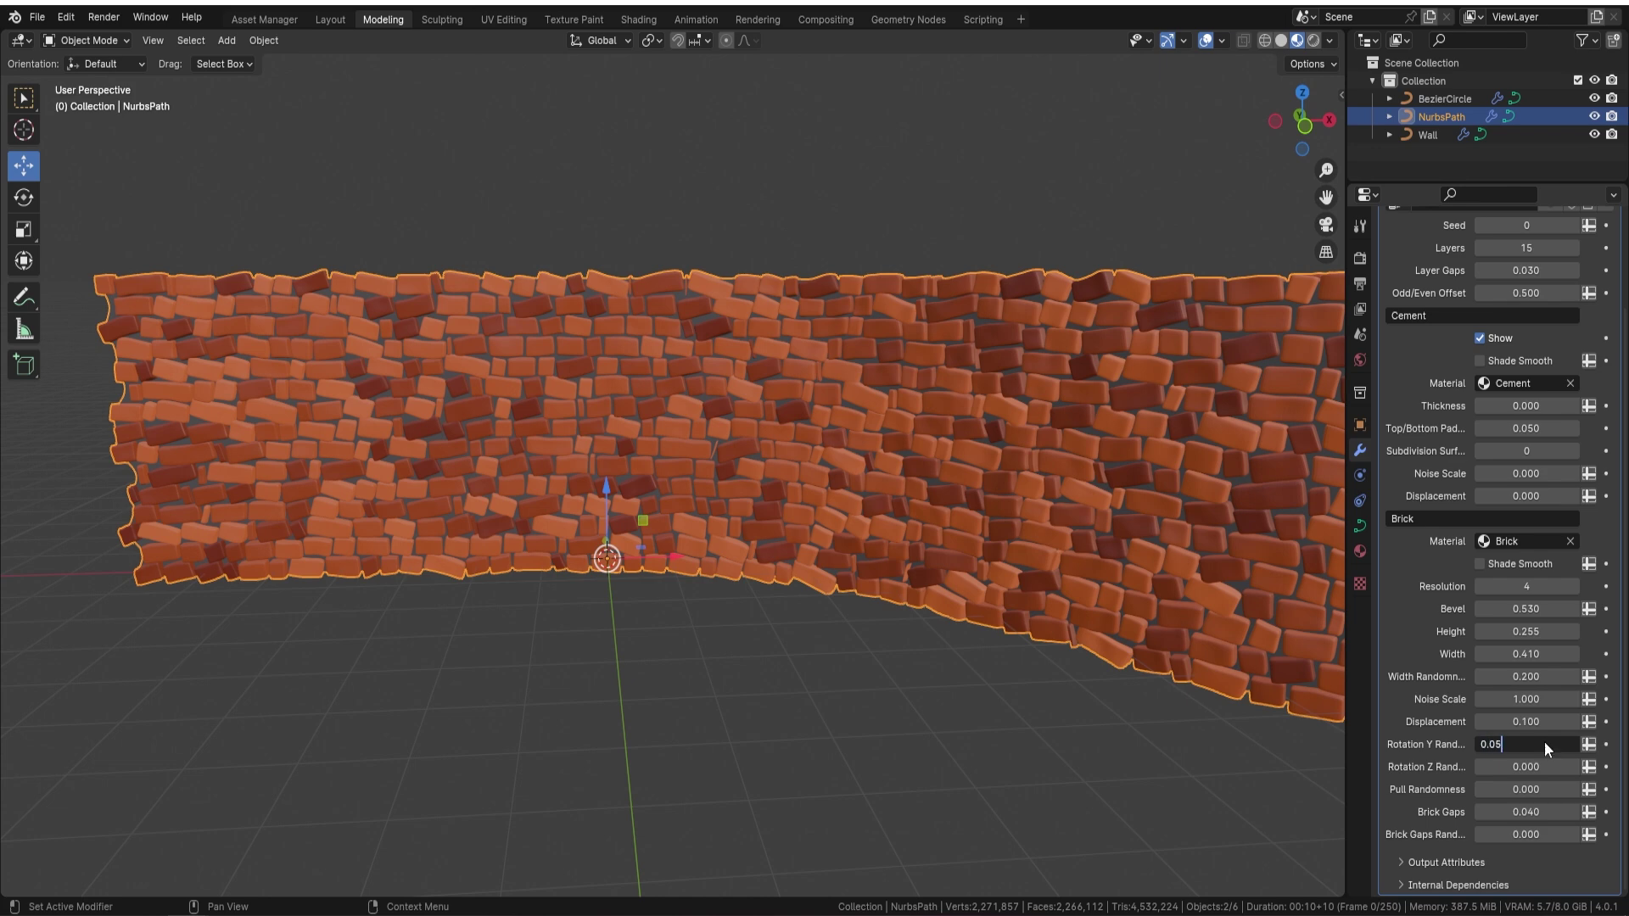
pyautogui.press('Return')
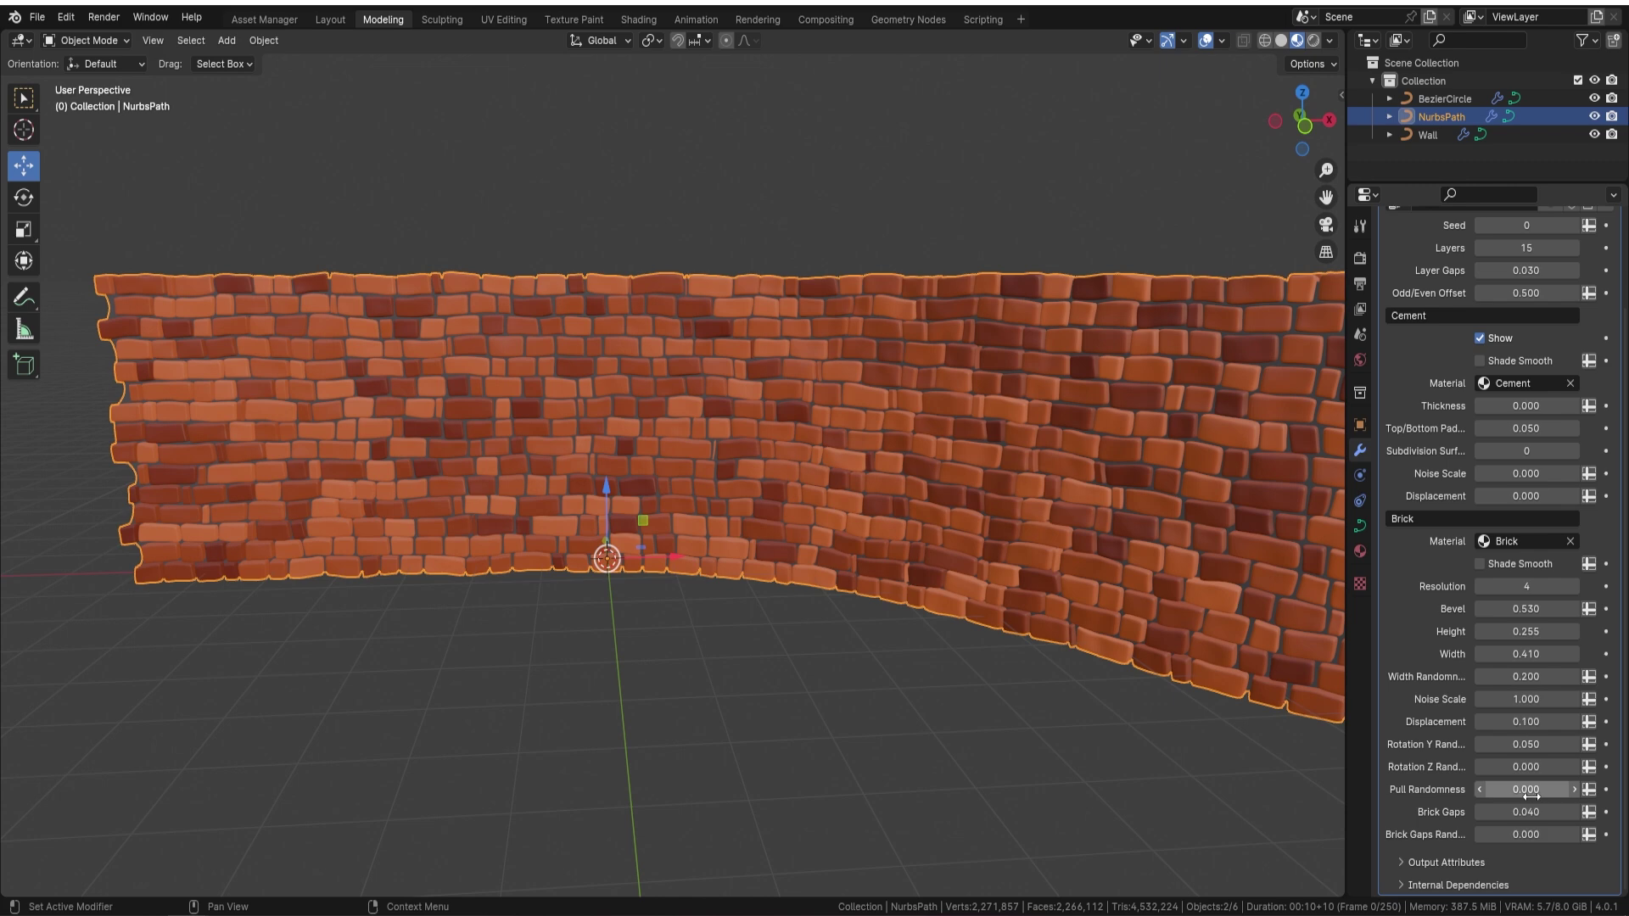
# - Set the bricks' pull randomness to 0.2 so that individual bricks stick out of the wall unevenly
pyautogui.moveTo(1127, 616); pyautogui.dragTo(1065, 479, button='middle')
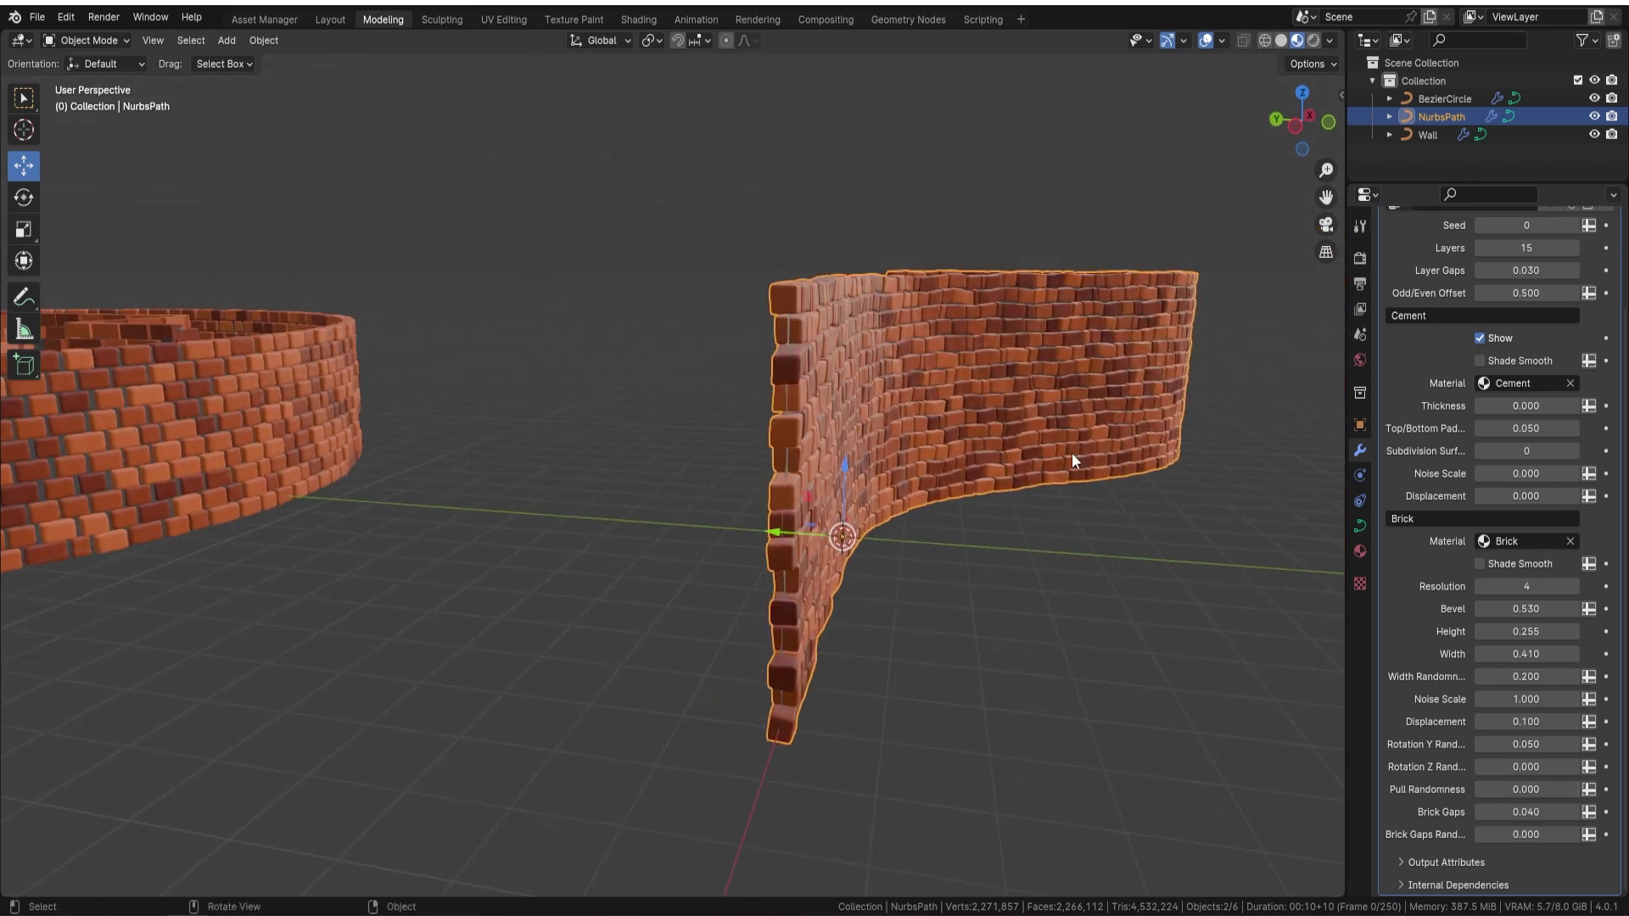
pyautogui.click(1528, 790)
pyautogui.write('0.2')
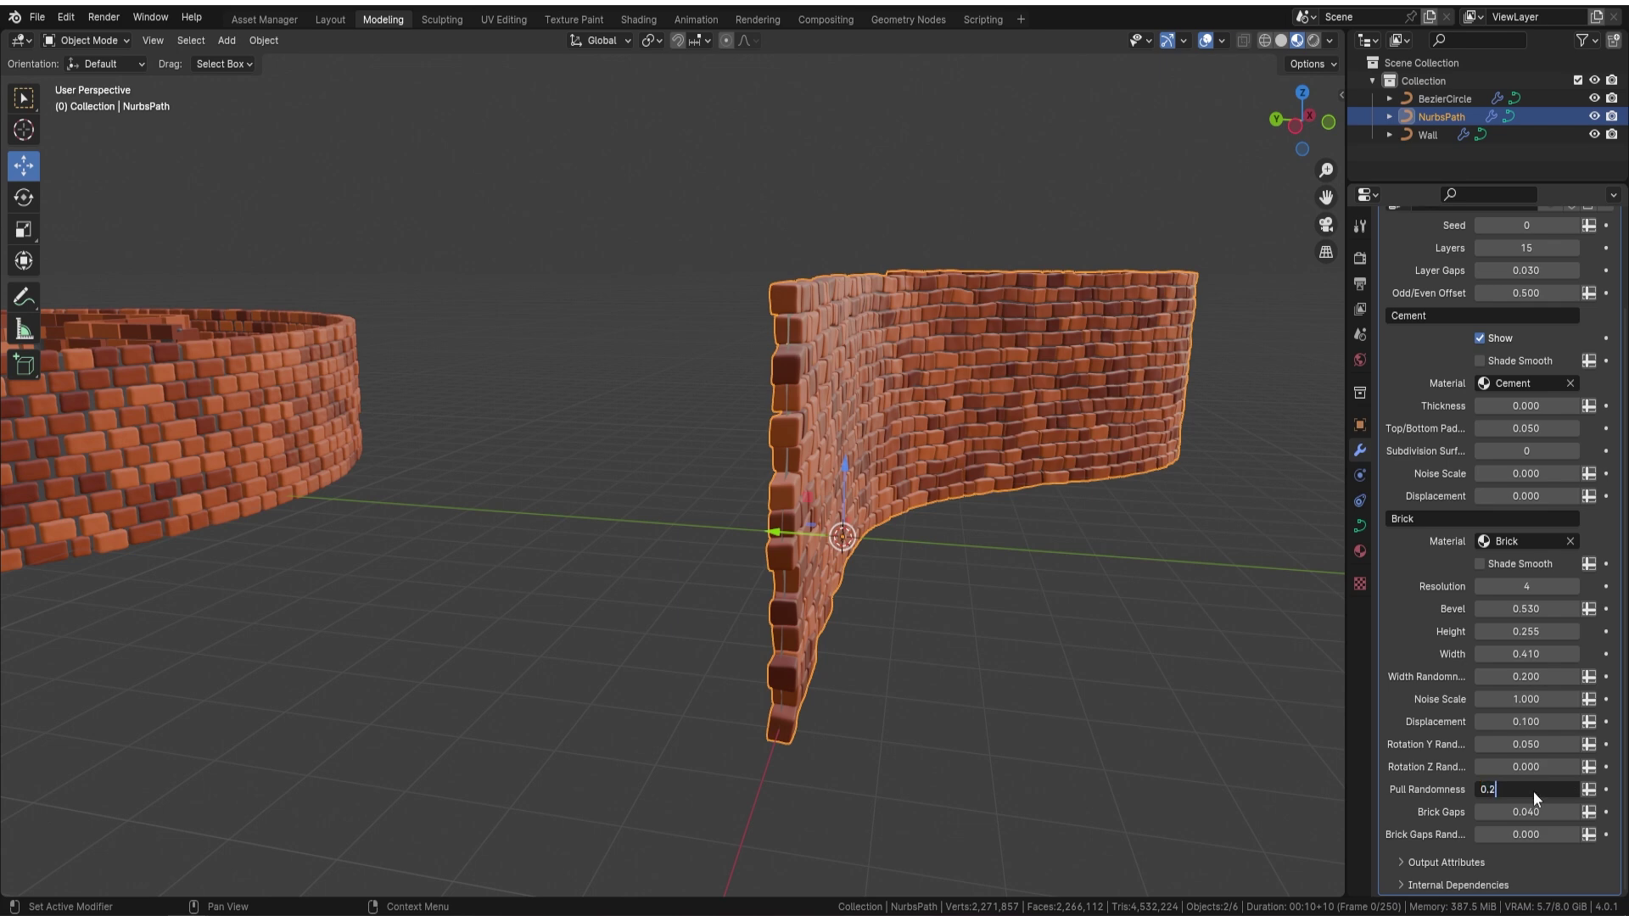
pyautogui.press('Return')
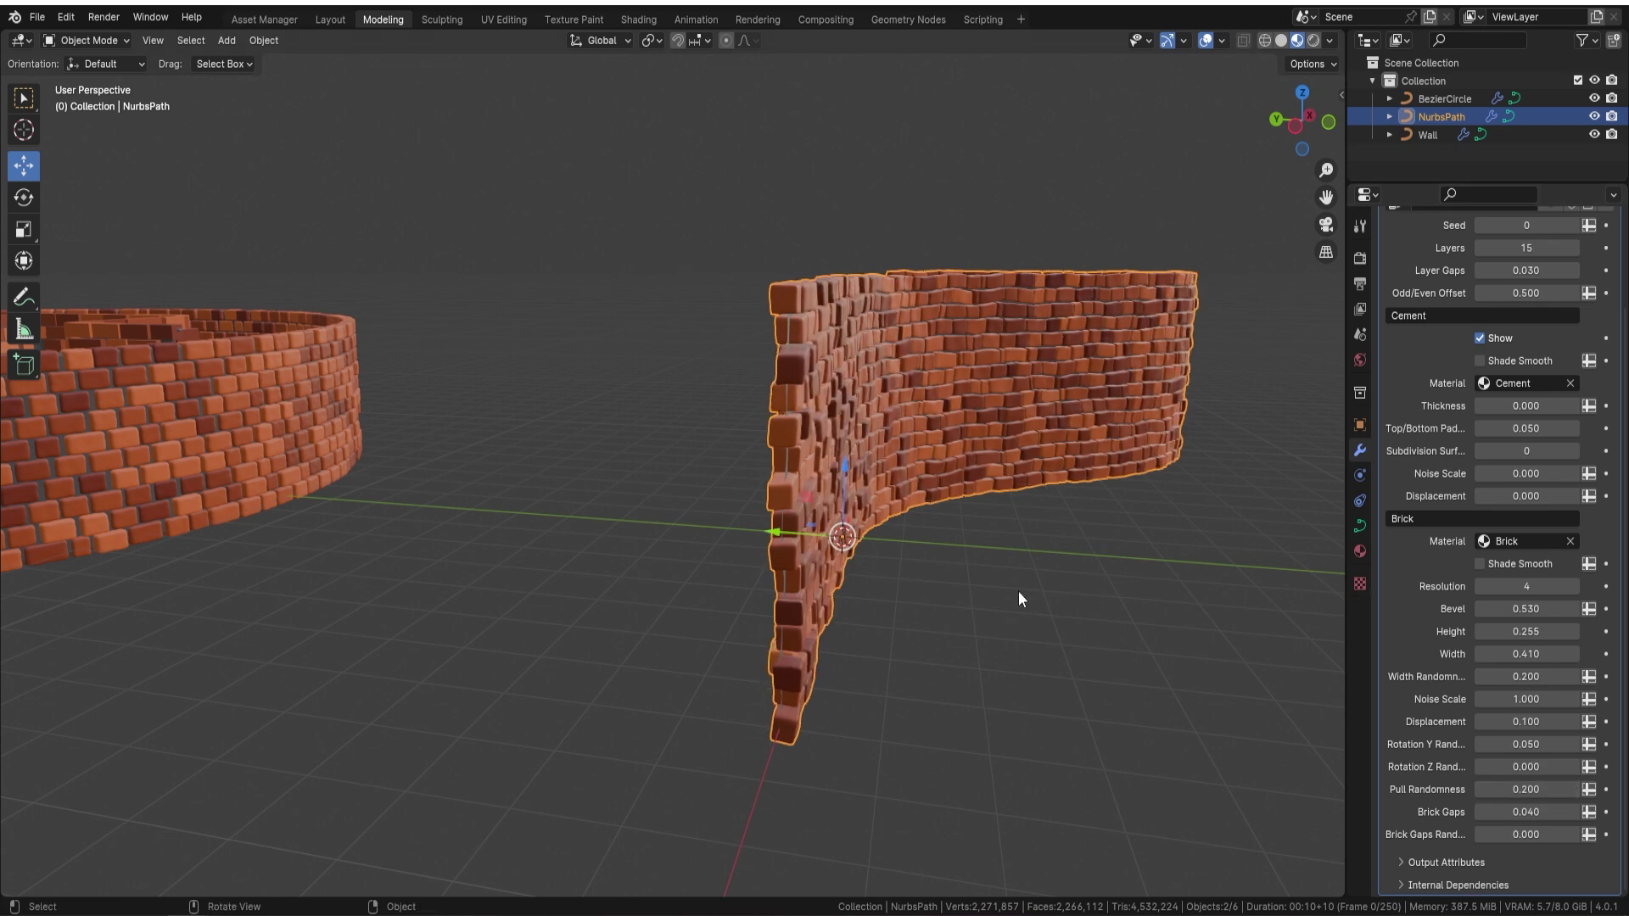
pyautogui.moveTo(1118, 366); pyautogui.dragTo(946, 363, button='middle')
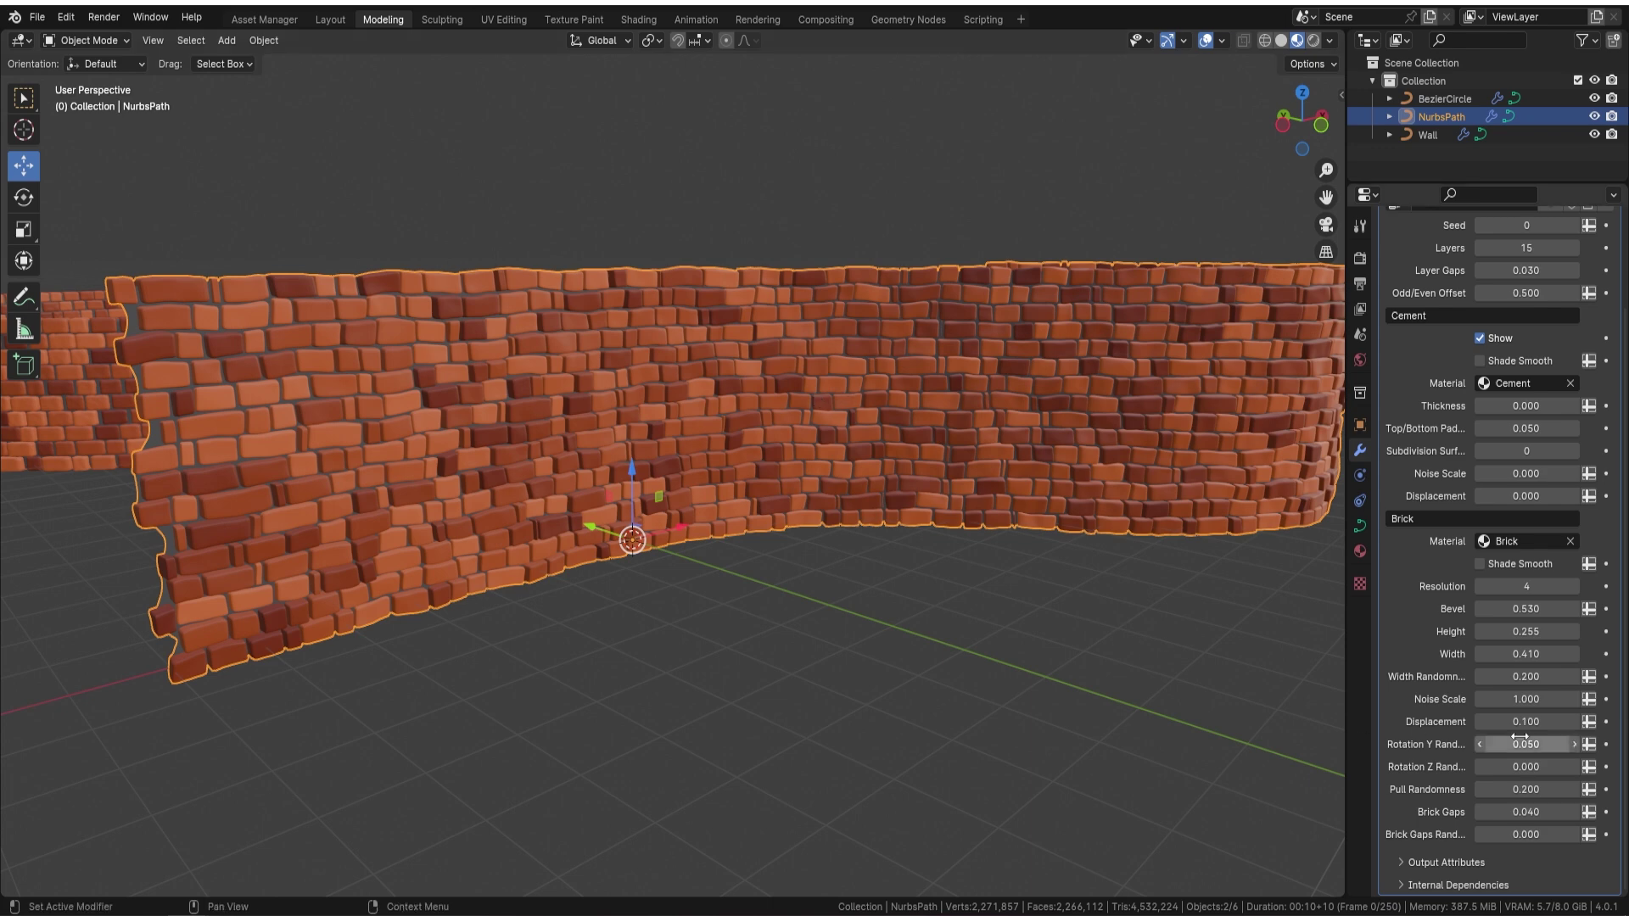
# - Try brick gaps of 0 and 0.2 on the curved wall
pyautogui.moveTo(814, 416); pyautogui.dragTo(958, 428, button='middle')
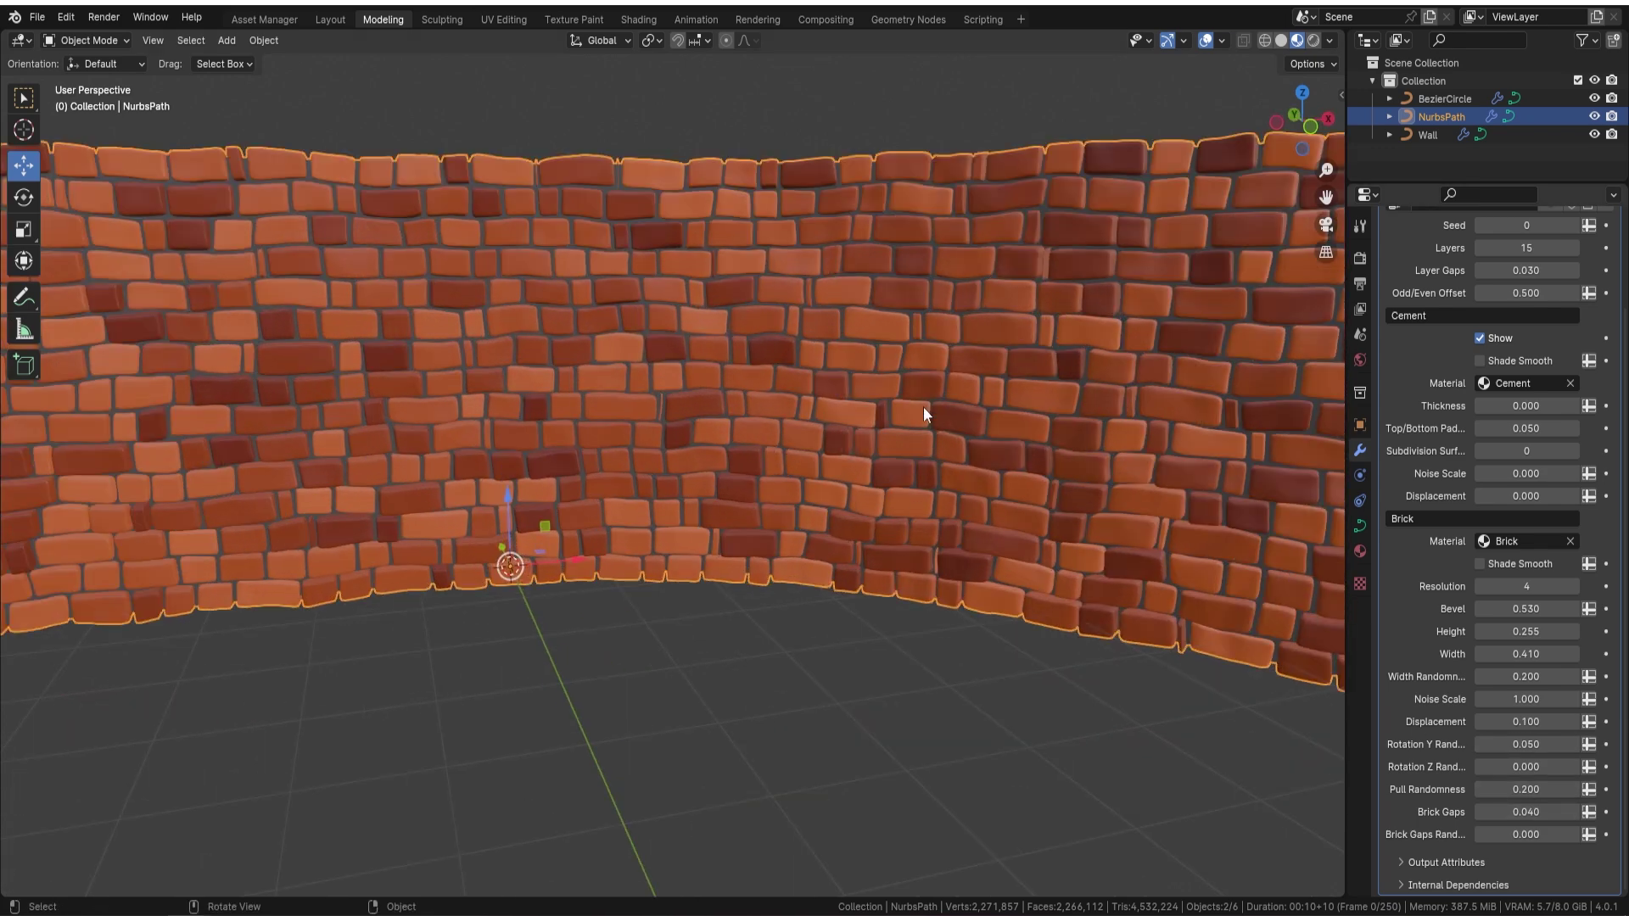
pyautogui.click(1533, 812)
pyautogui.write('0')
pyautogui.press('Return')
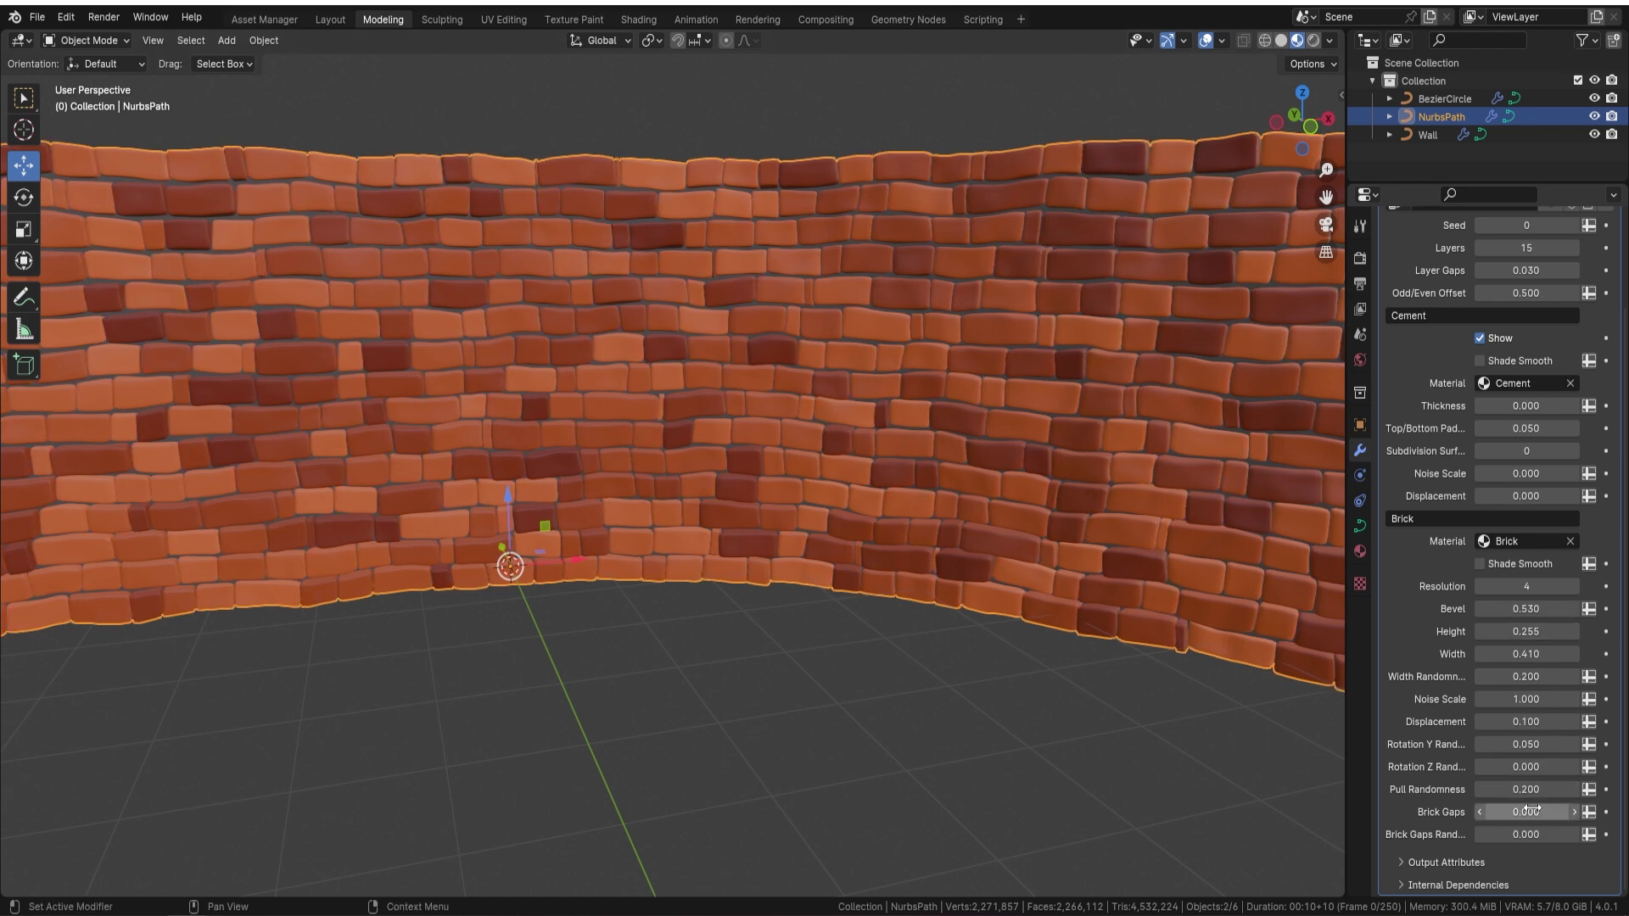
pyautogui.click(1529, 812)
pyautogui.write('0.2')
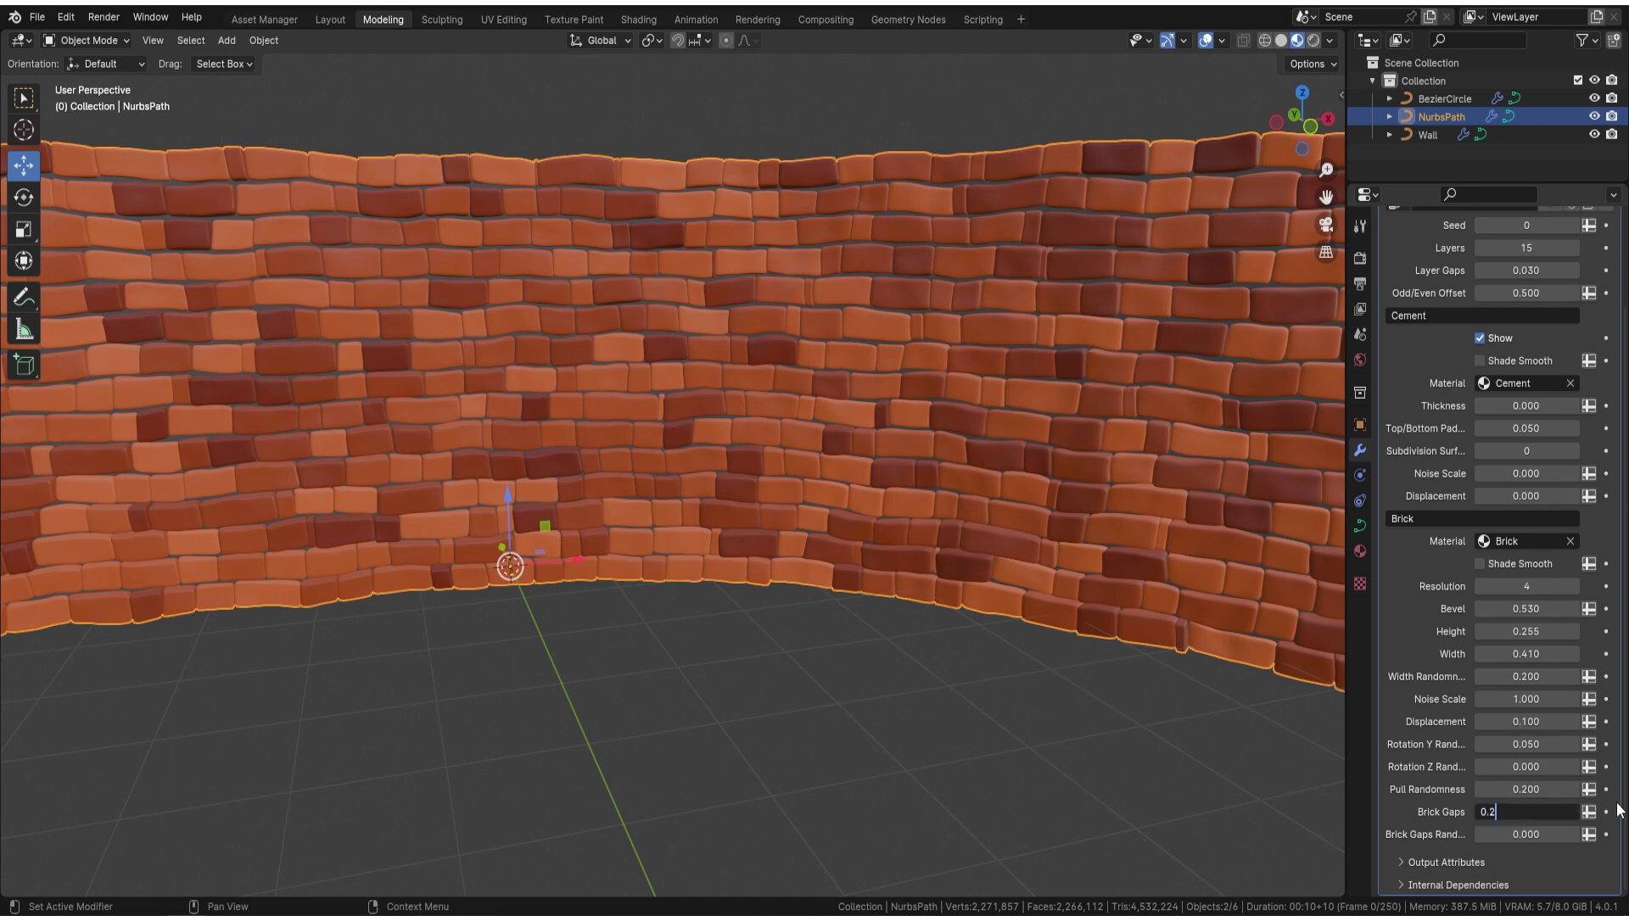
pyautogui.press('Return')
# - Set the wall's brick gaps to 0.02
pyautogui.click(1528, 812)
pyautogui.write('0.02')
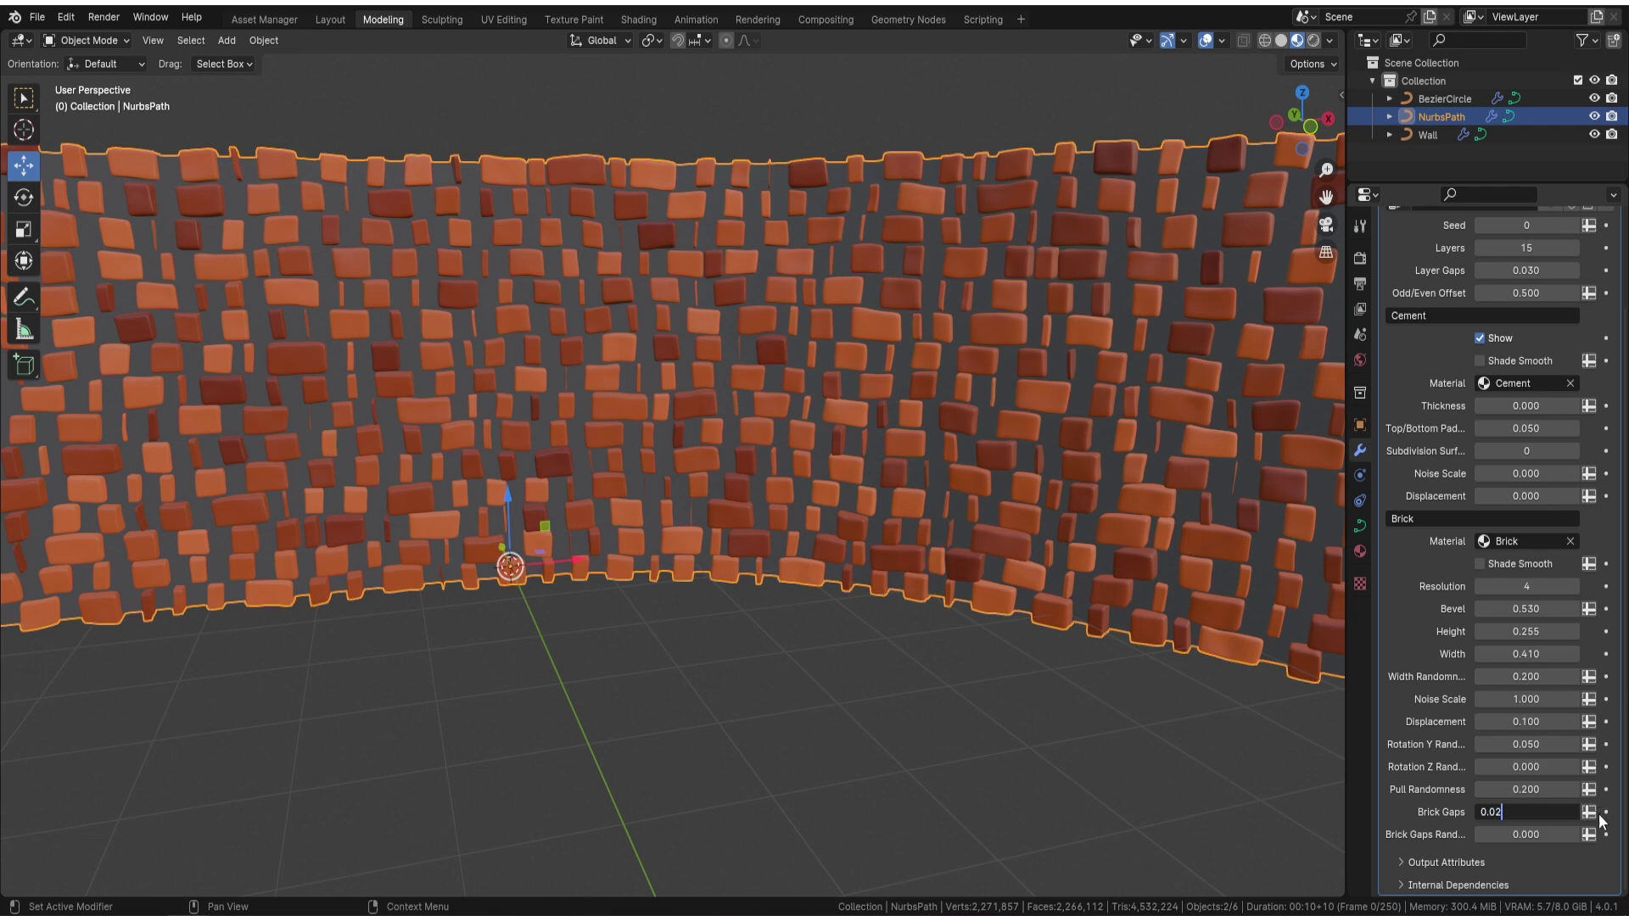
pyautogui.press('Return')
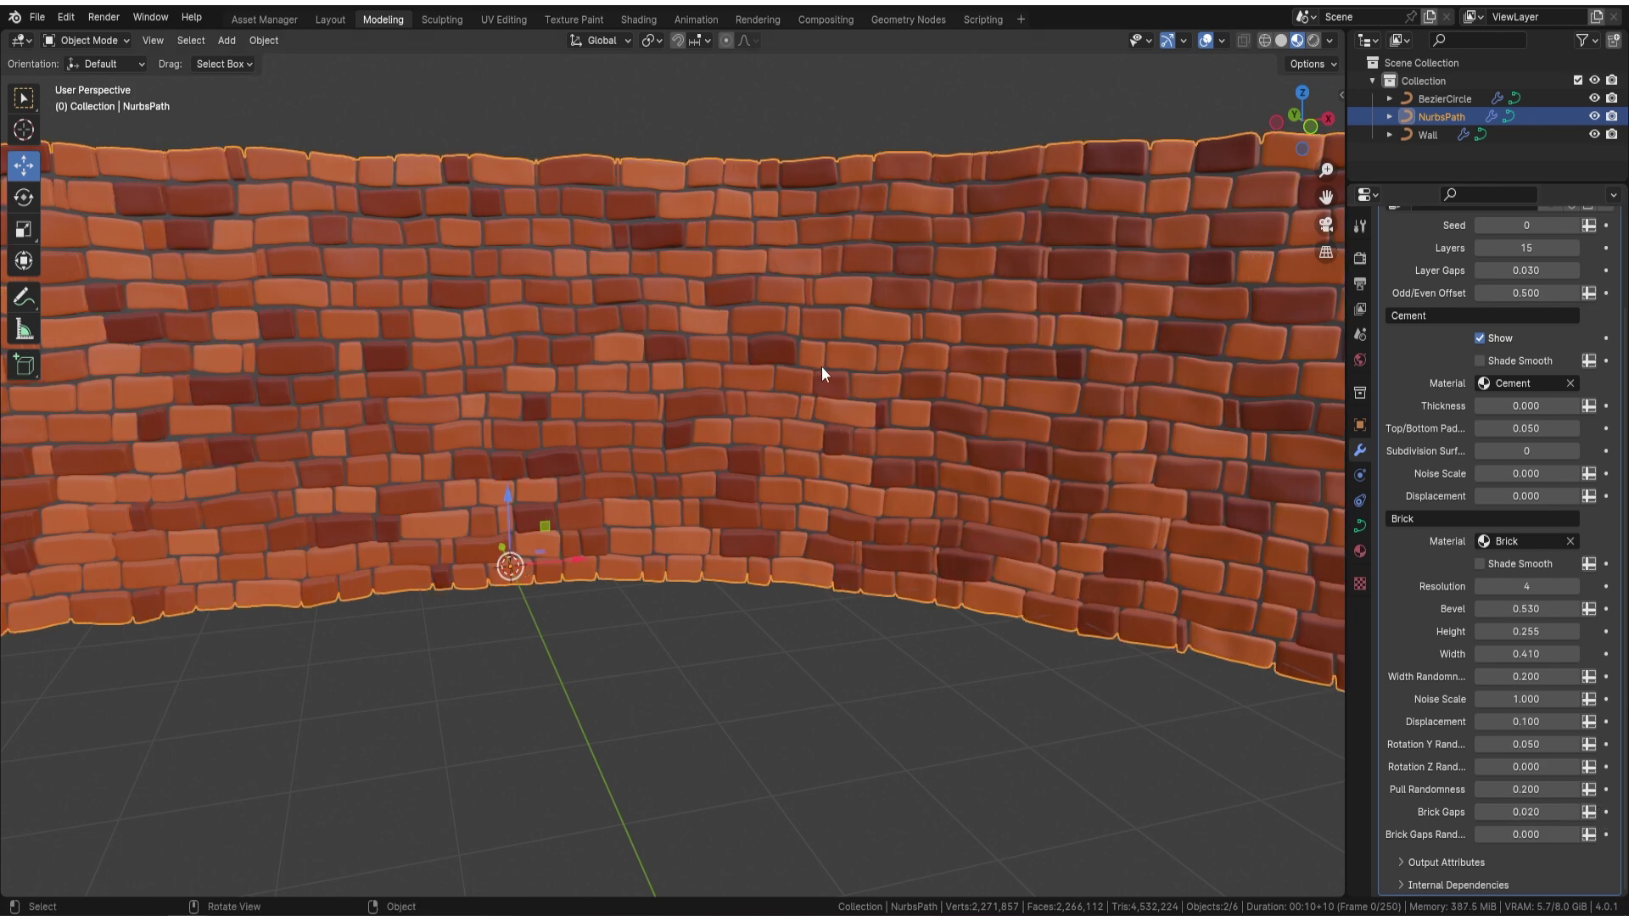
# - Try a brick gaps randomness of 0.3 on the wall
pyautogui.click(1572, 836)
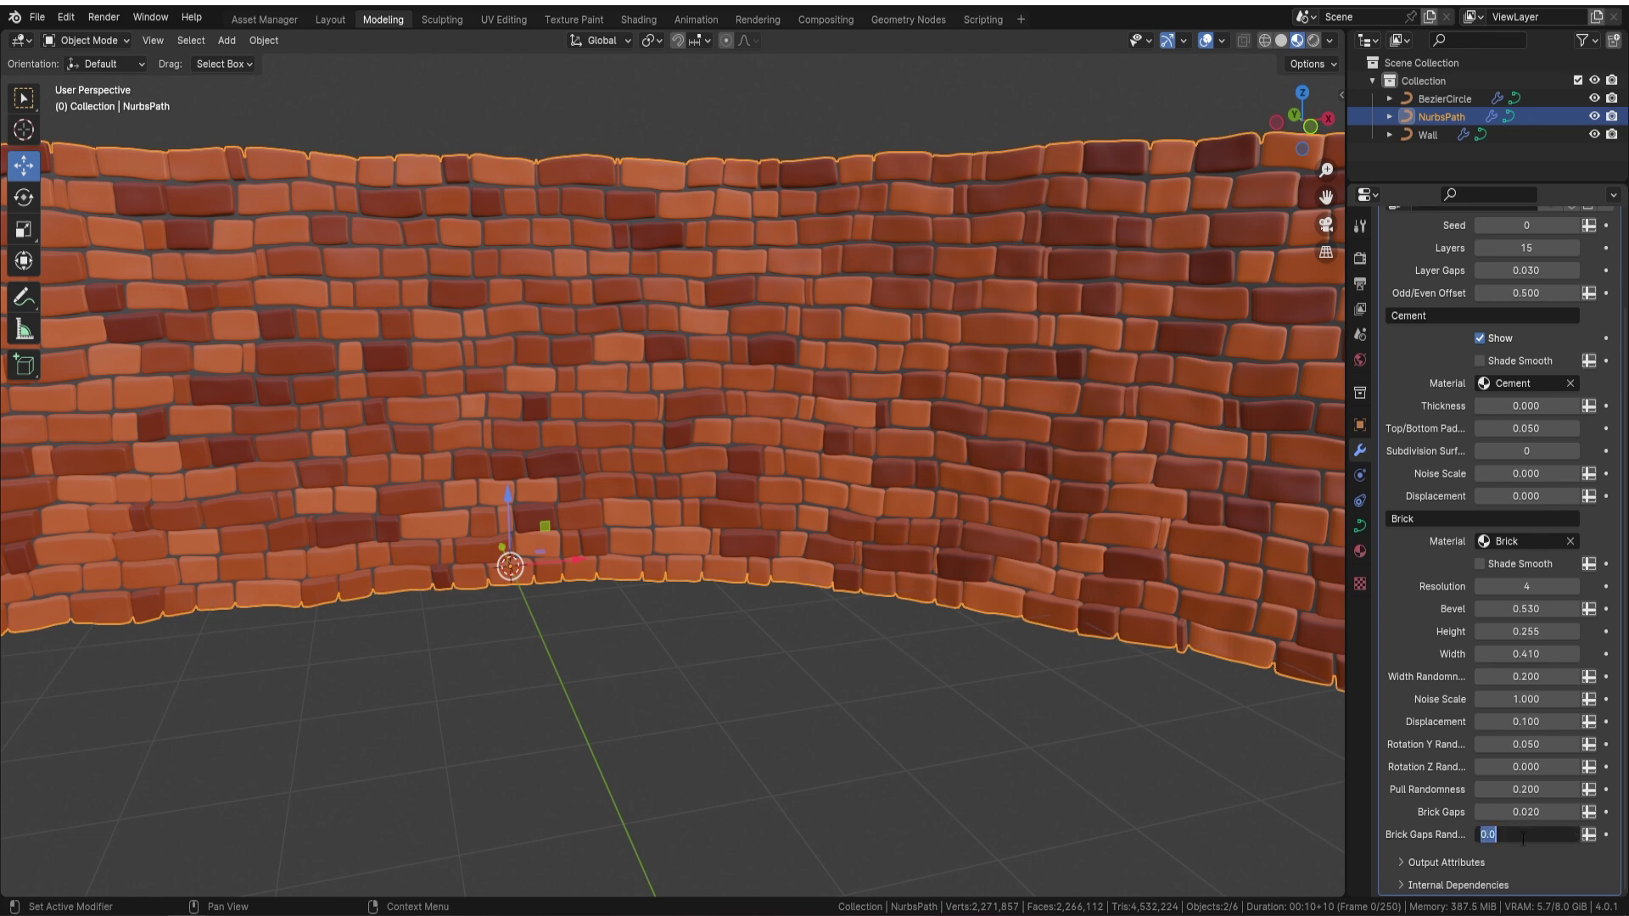
pyautogui.write('0.3')
pyautogui.press('Return')
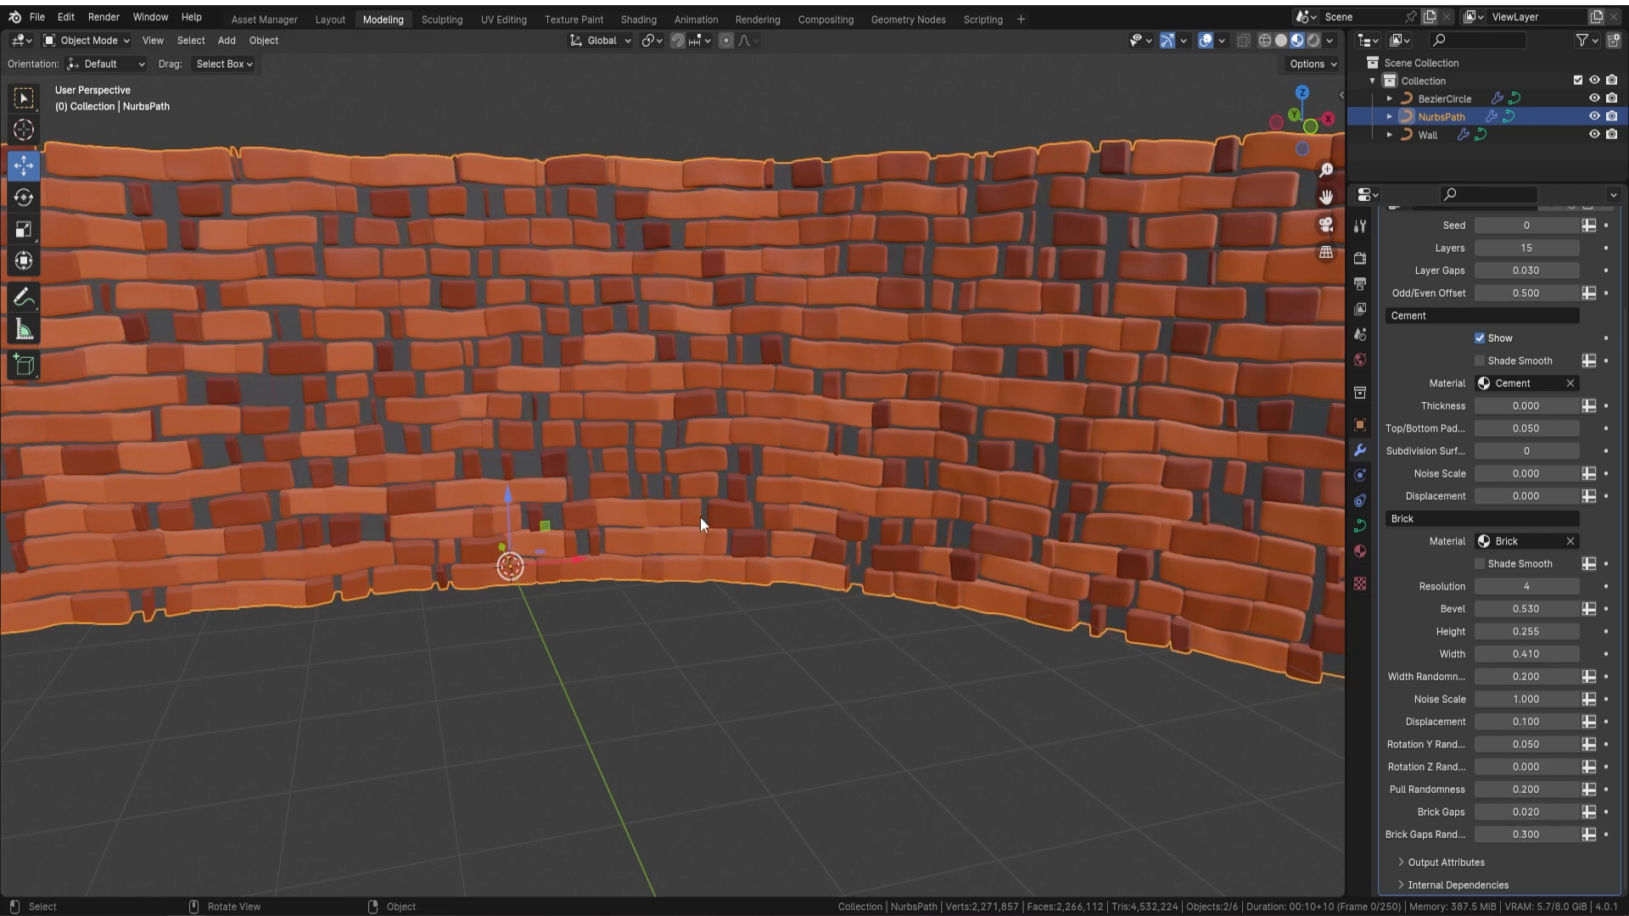
pyautogui.scroll(-3, 593, 357)
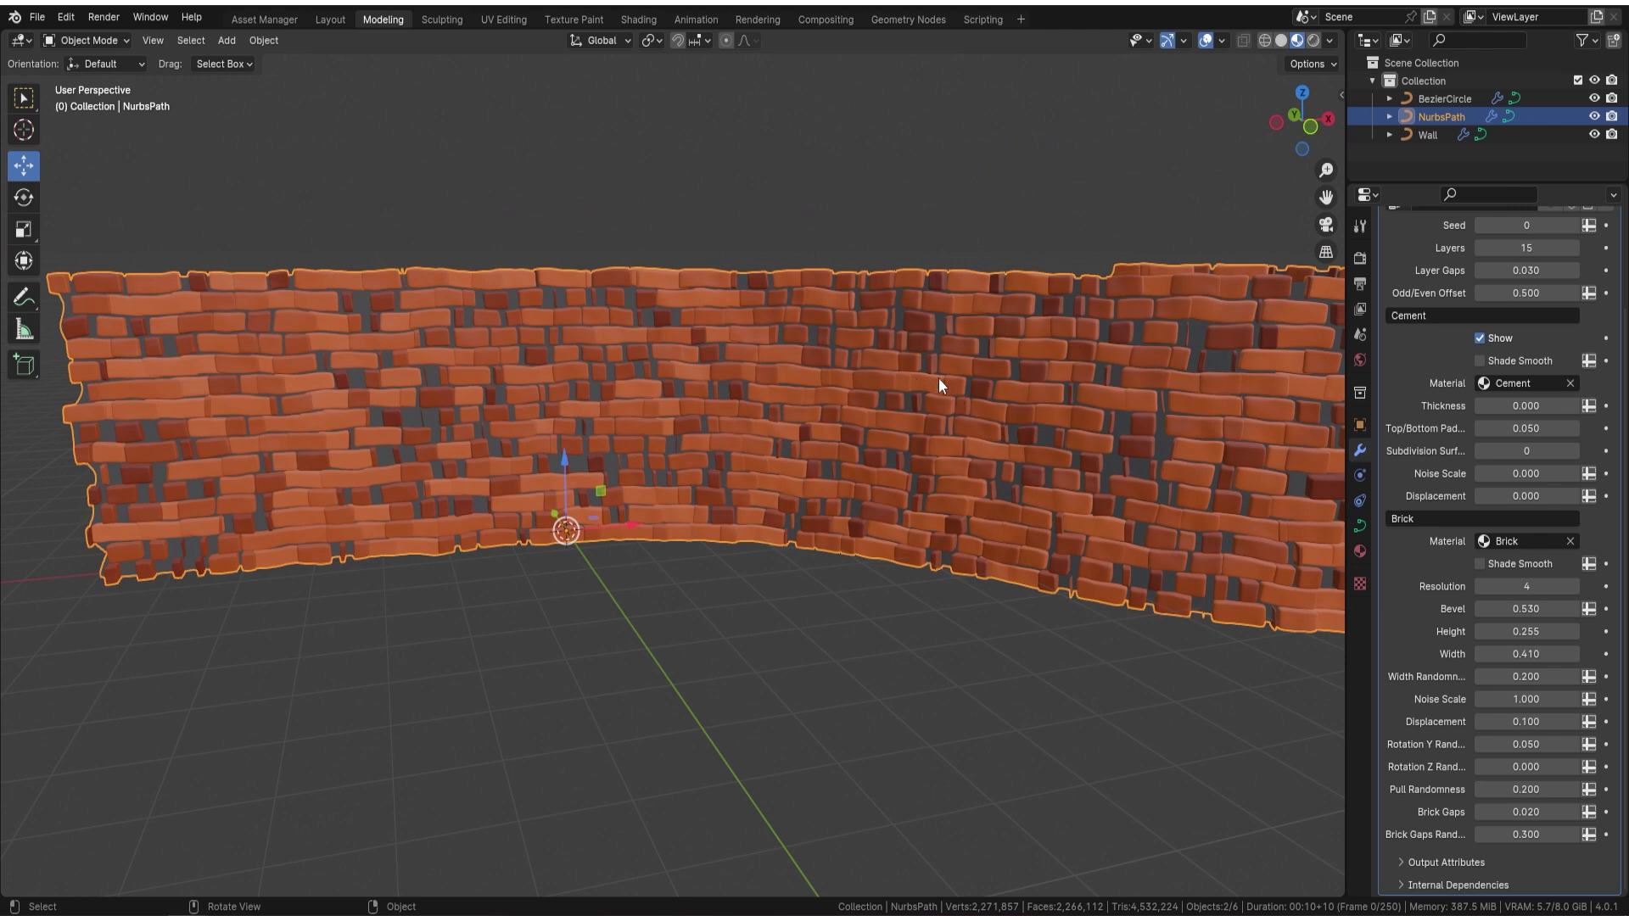
# - Set the brick gaps randomness to 0.02
pyautogui.click(1545, 836)
pyautogui.write('0.02')
pyautogui.press('Return')
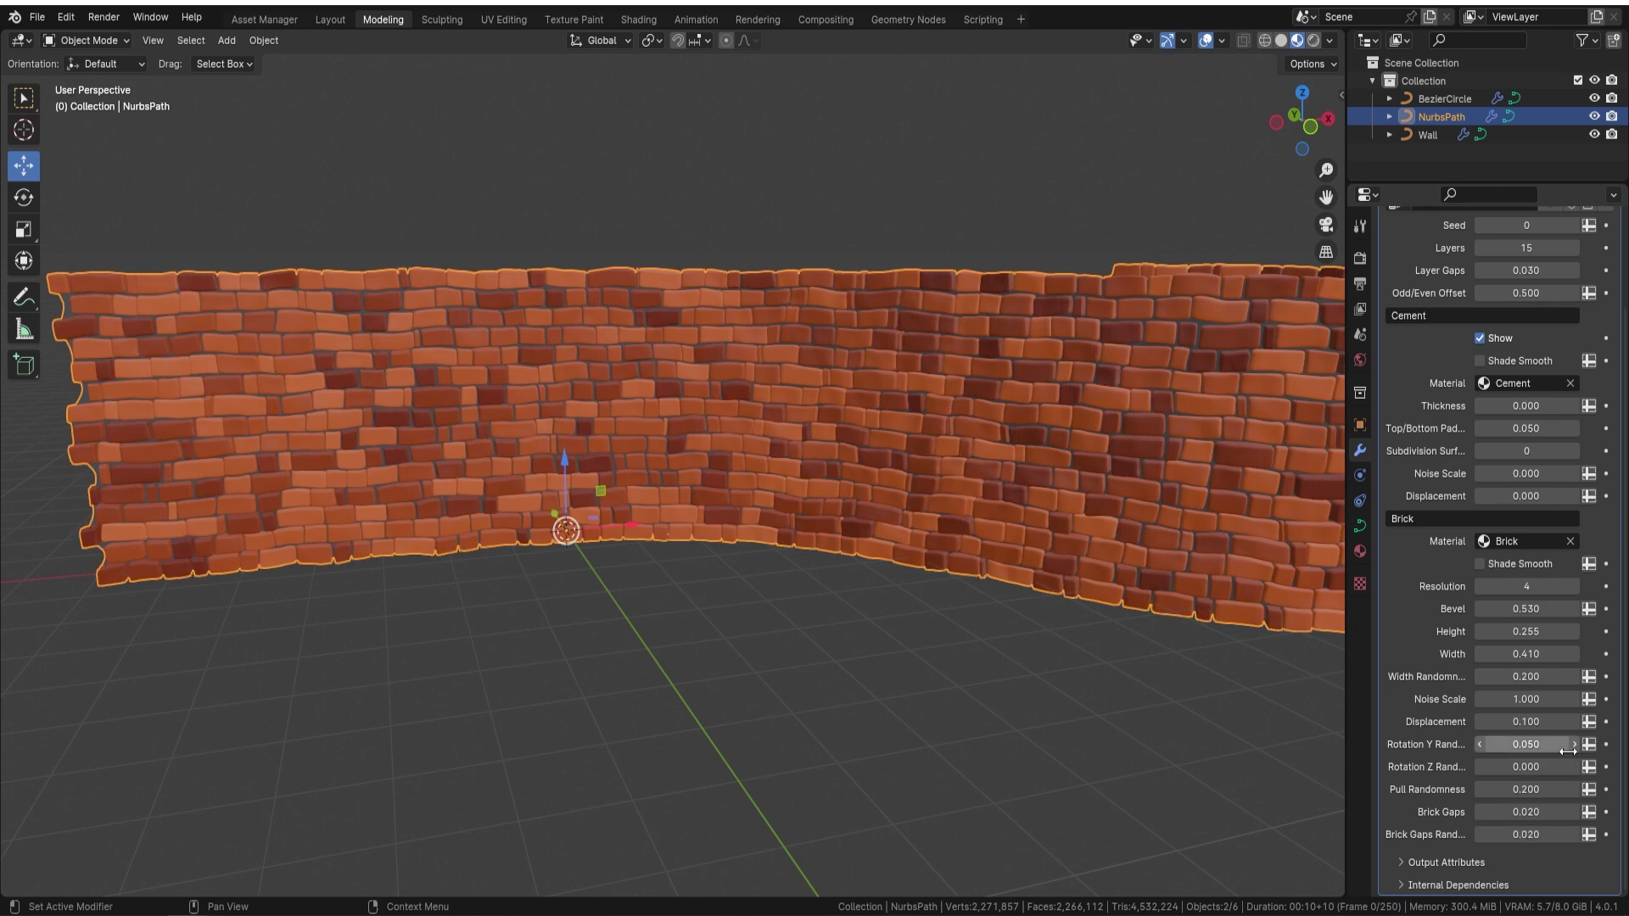
# - Hide the wall's cement temporarily, deselect everything to inspect the bare bricks, and show the cement again
pyautogui.moveTo(795, 496)
pyautogui.mouseDown(button='middle')
pyautogui.moveTo(728, 484)
pyautogui.moveTo(787, 473)
pyautogui.mouseUp(button='middle')
pyautogui.moveTo(682, 370); pyautogui.dragTo(774, 242, button='middle')
pyautogui.moveTo(645, 331); pyautogui.dragTo(416, 347, button='middle')
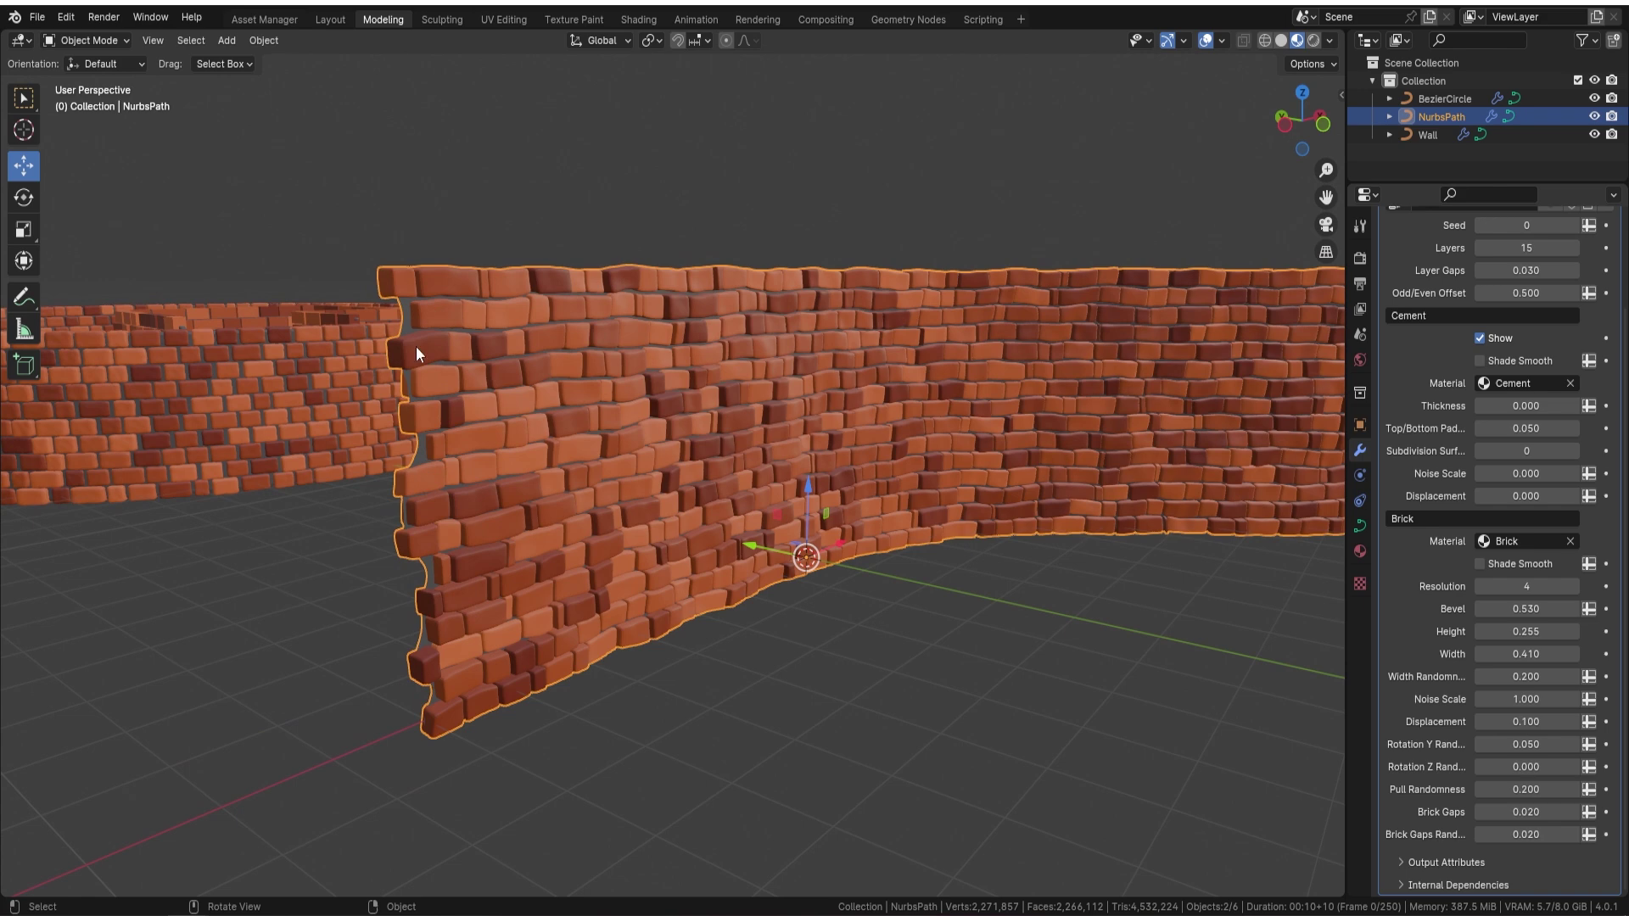
pyautogui.click(1481, 338)
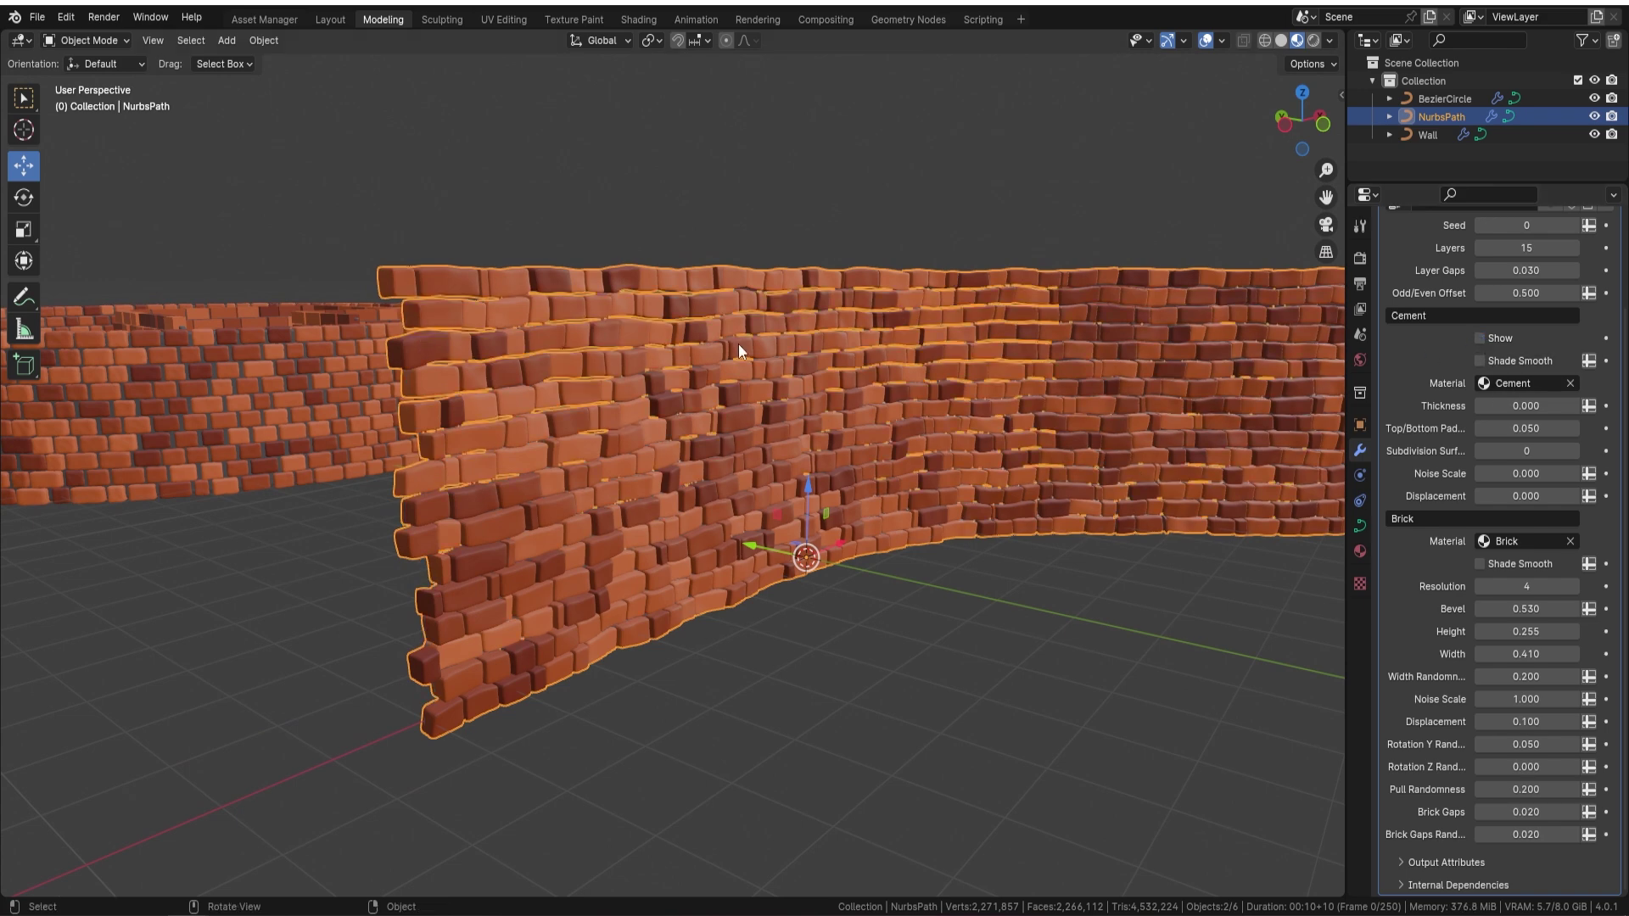
pyautogui.hotkey('alt', 'a')
pyautogui.moveTo(807, 306); pyautogui.dragTo(866, 293, button='middle')
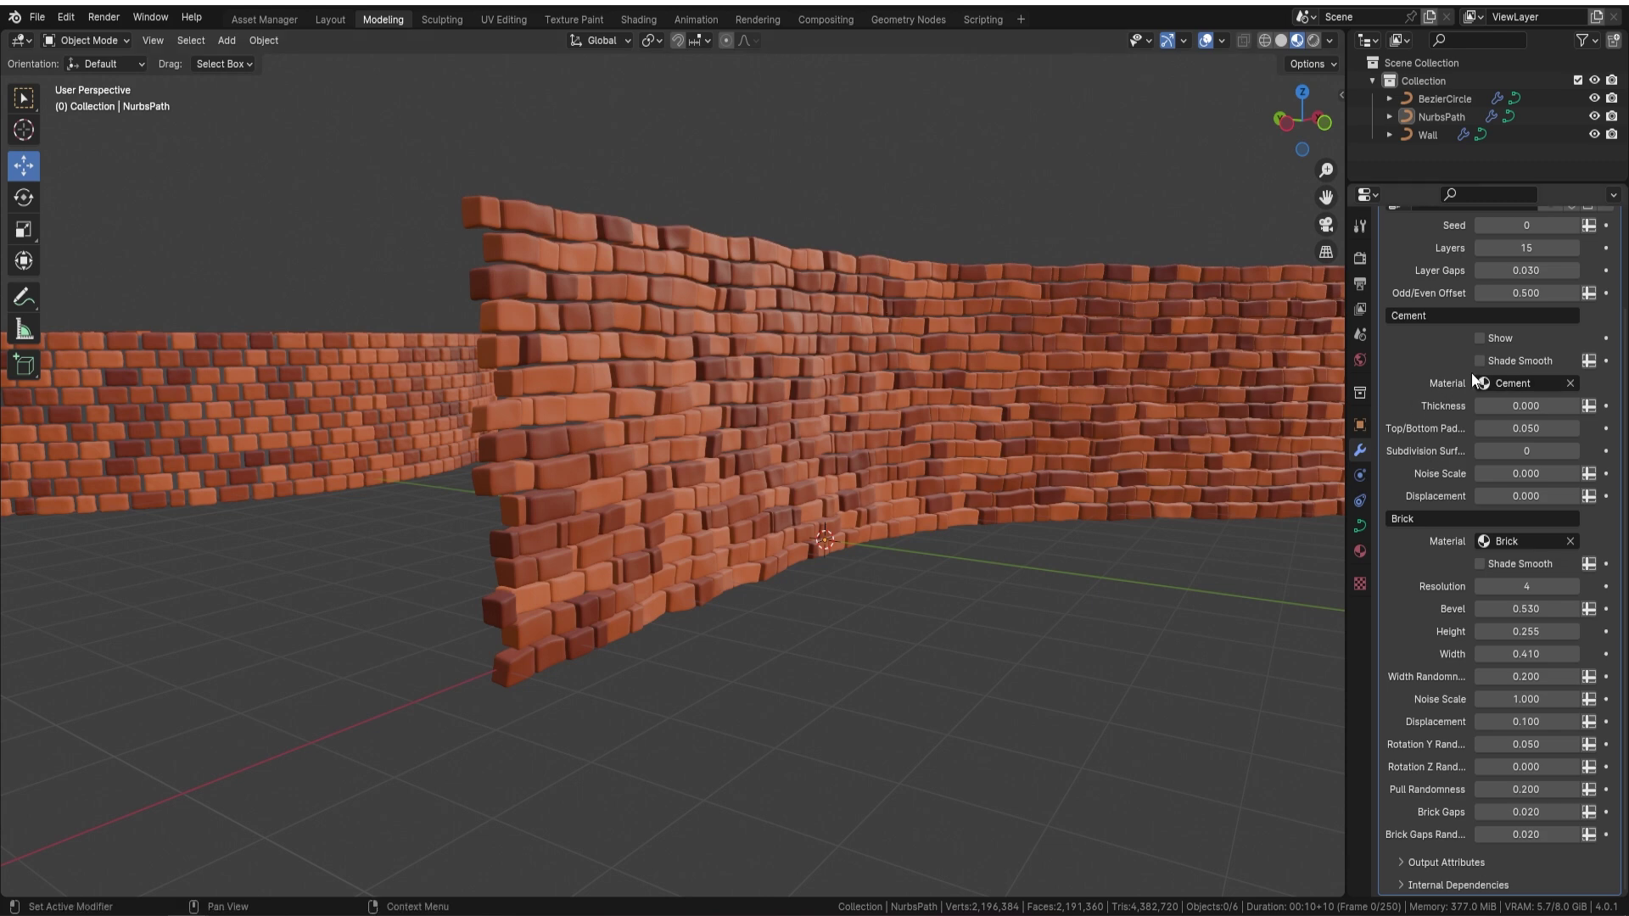
pyautogui.click(1480, 337)
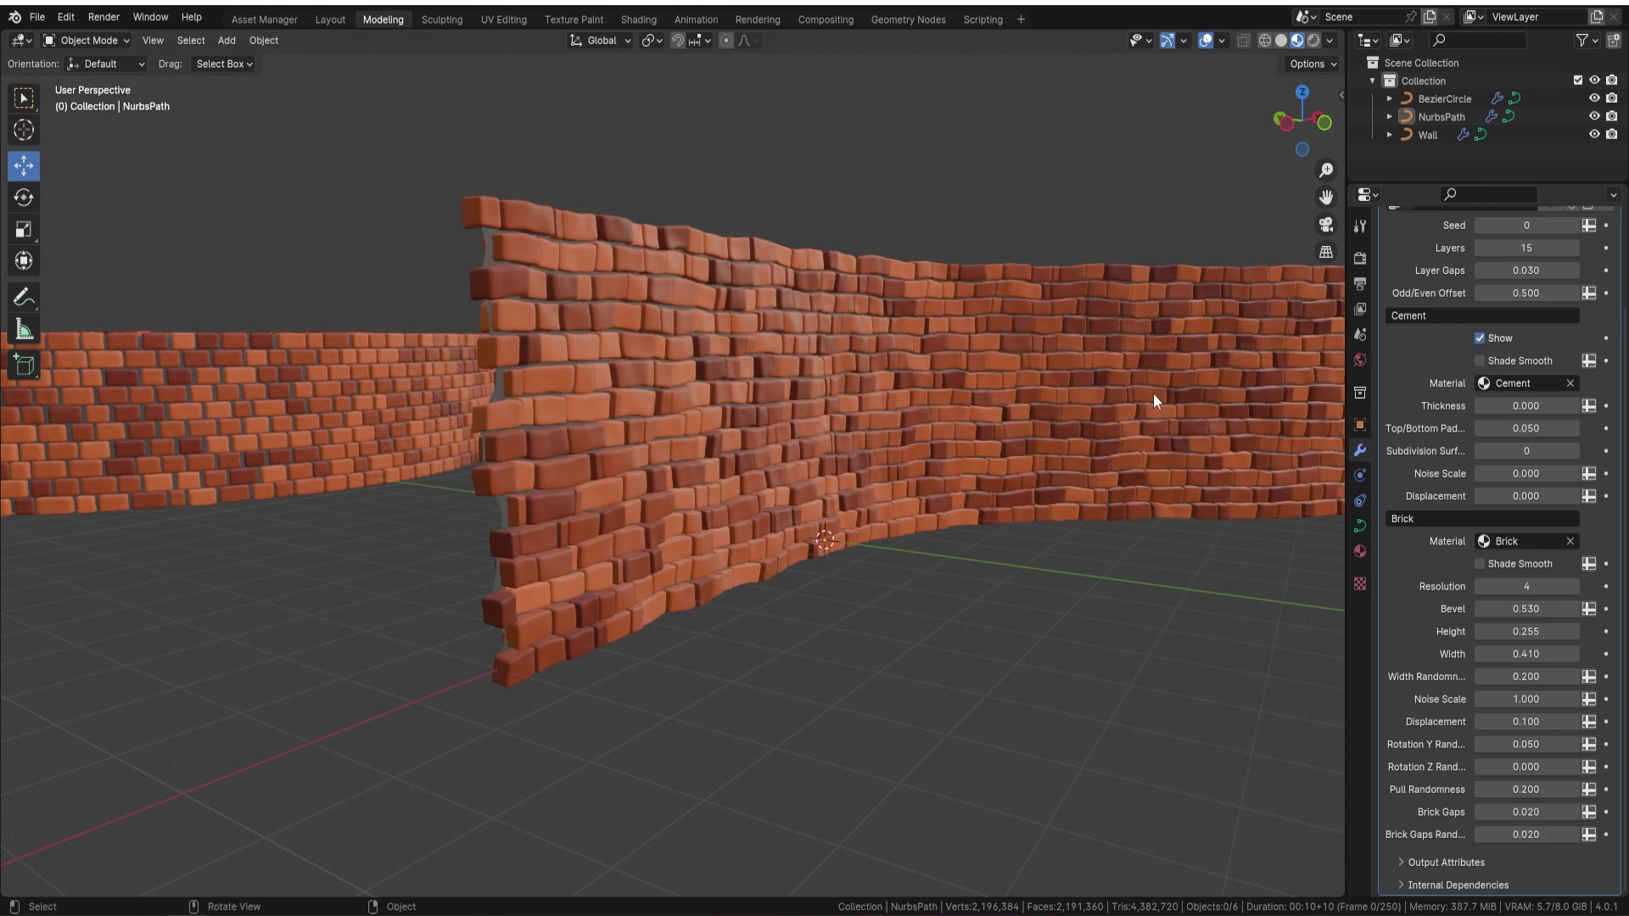
# - Set the cement thickness of the wall to 0.03
pyautogui.moveTo(853, 421); pyautogui.dragTo(871, 429, button='middle')
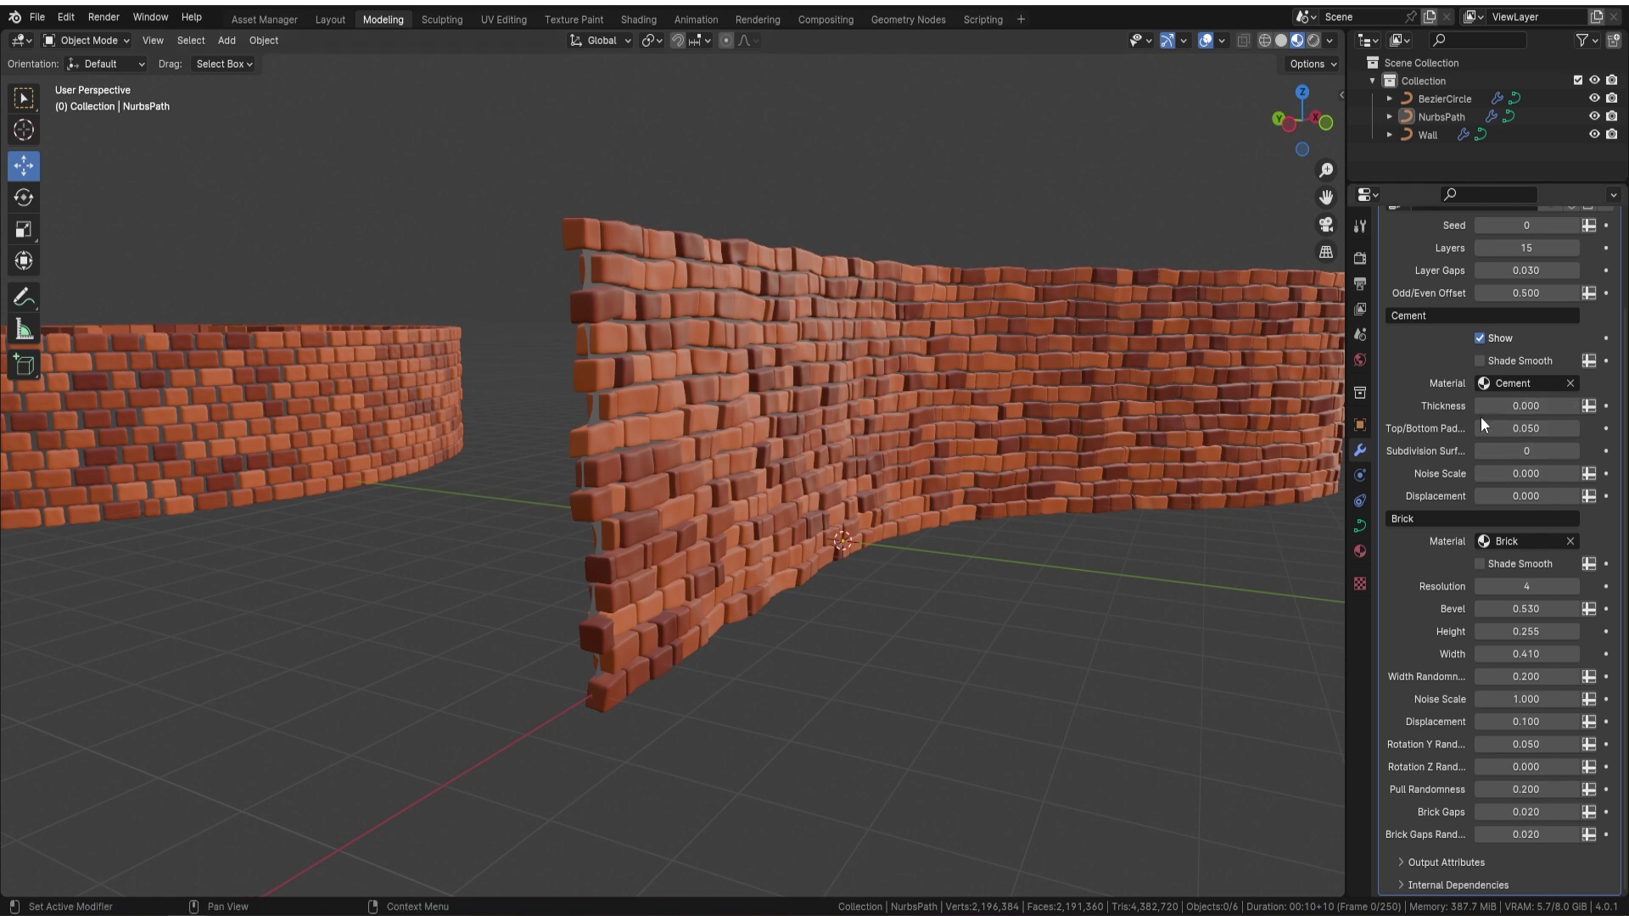
pyautogui.moveTo(1517, 408); pyautogui.dragTo(1562, 407)
pyautogui.click(1558, 406)
pyautogui.write('0.03')
pyautogui.press('Return')
# - Try a cement top/bottom padding of 5 and inspect the cement strips above and below the bricks
pyautogui.moveTo(1008, 327); pyautogui.dragTo(713, 414, button='middle')
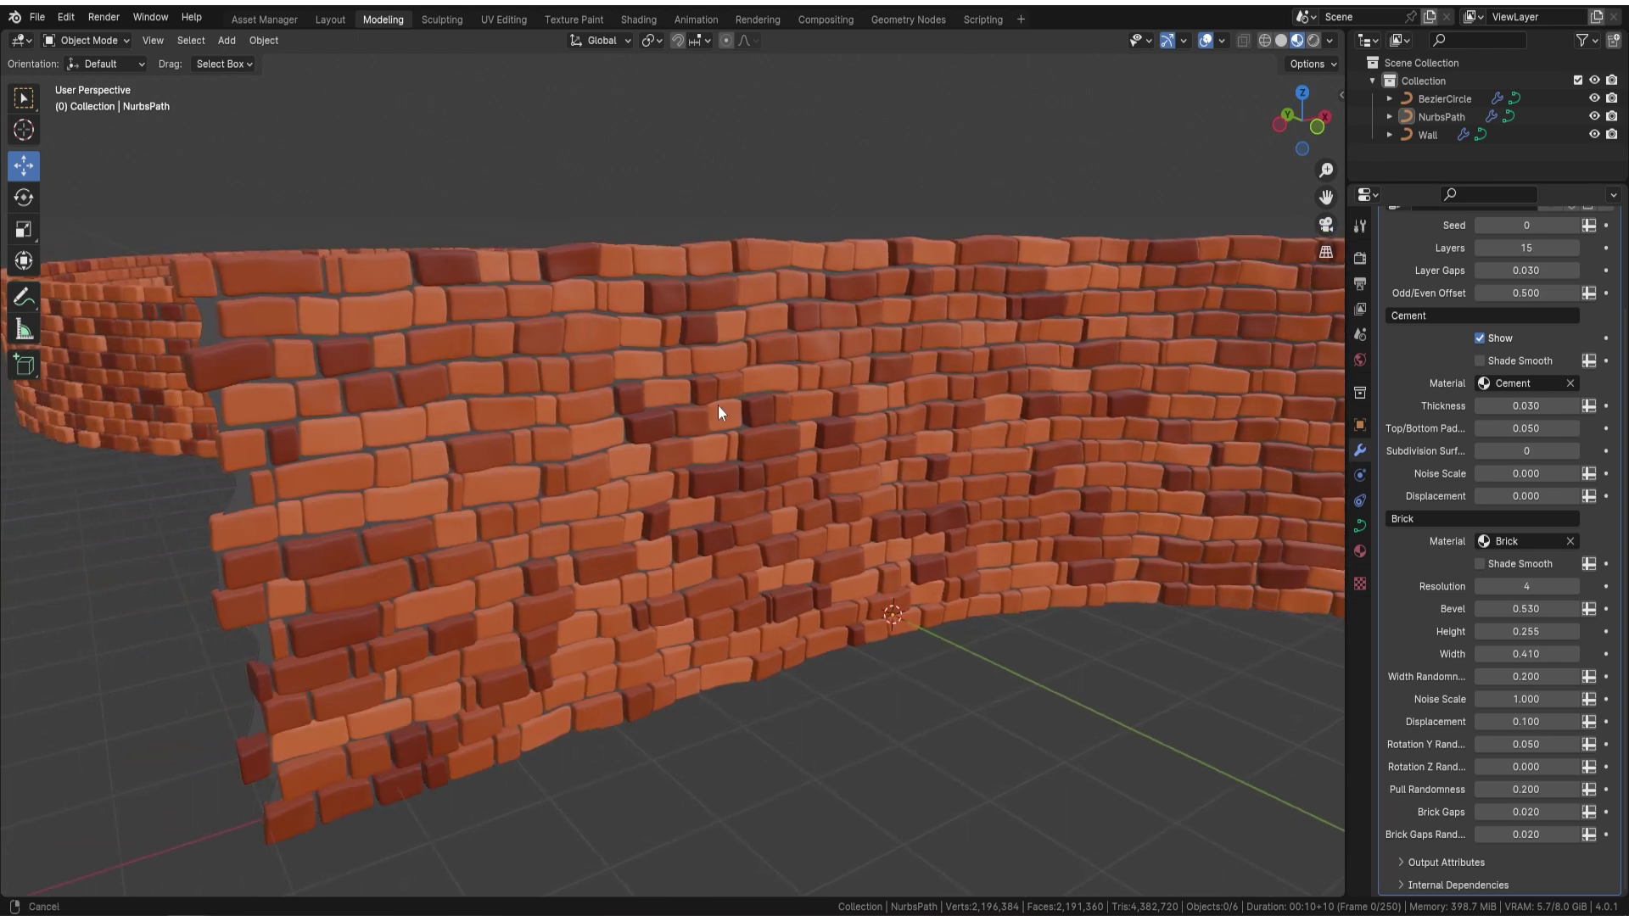
pyautogui.keyDown('shift'); pyautogui.moveTo(909, 334); pyautogui.dragTo(878, 404, button='middle'); pyautogui.keyUp('shift')
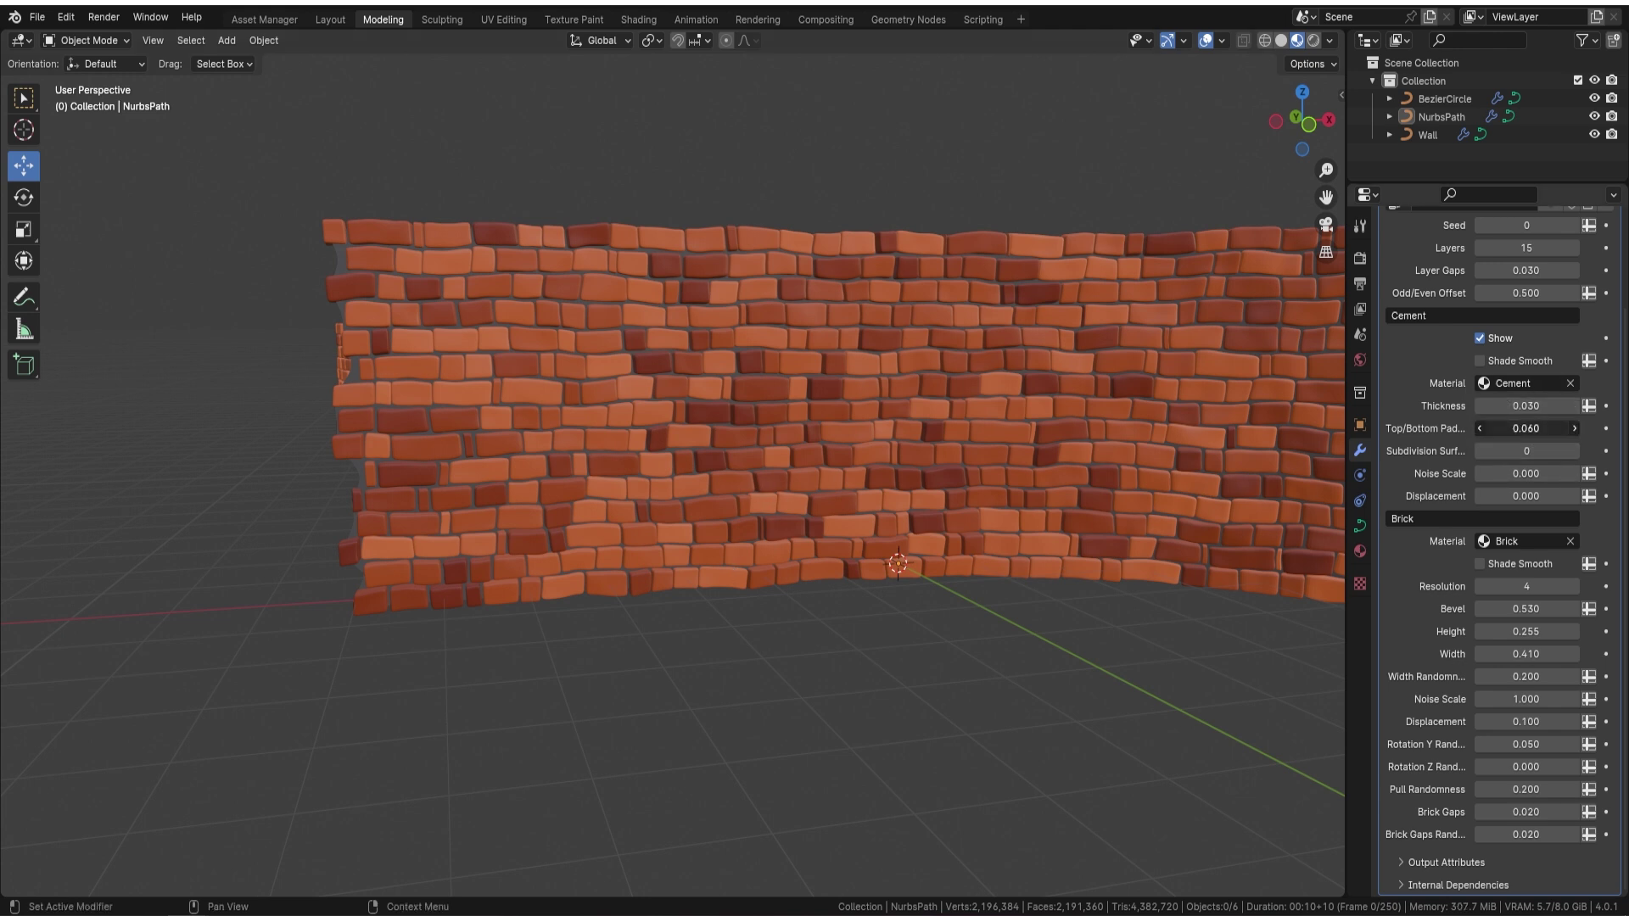
pyautogui.moveTo(1526, 429); pyautogui.dragTo(1604, 429)
pyautogui.moveTo(795, 245); pyautogui.dragTo(828, 443, button='middle')
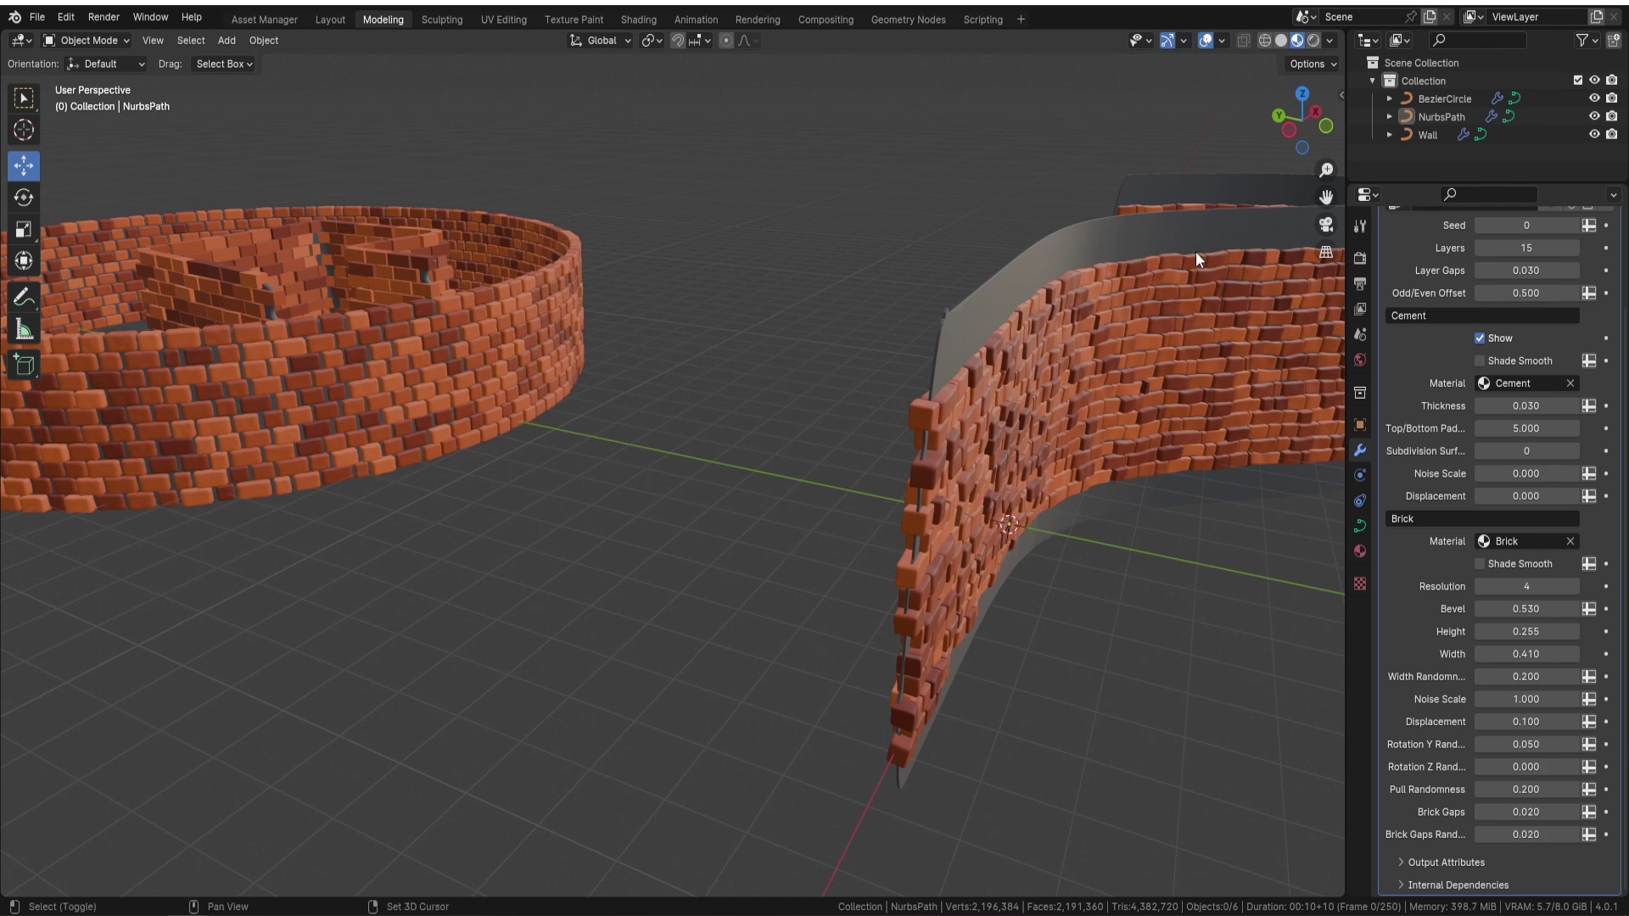
pyautogui.keyDown('shift'); pyautogui.moveTo(1211, 252); pyautogui.dragTo(747, 371, button='middle'); pyautogui.keyUp('shift')
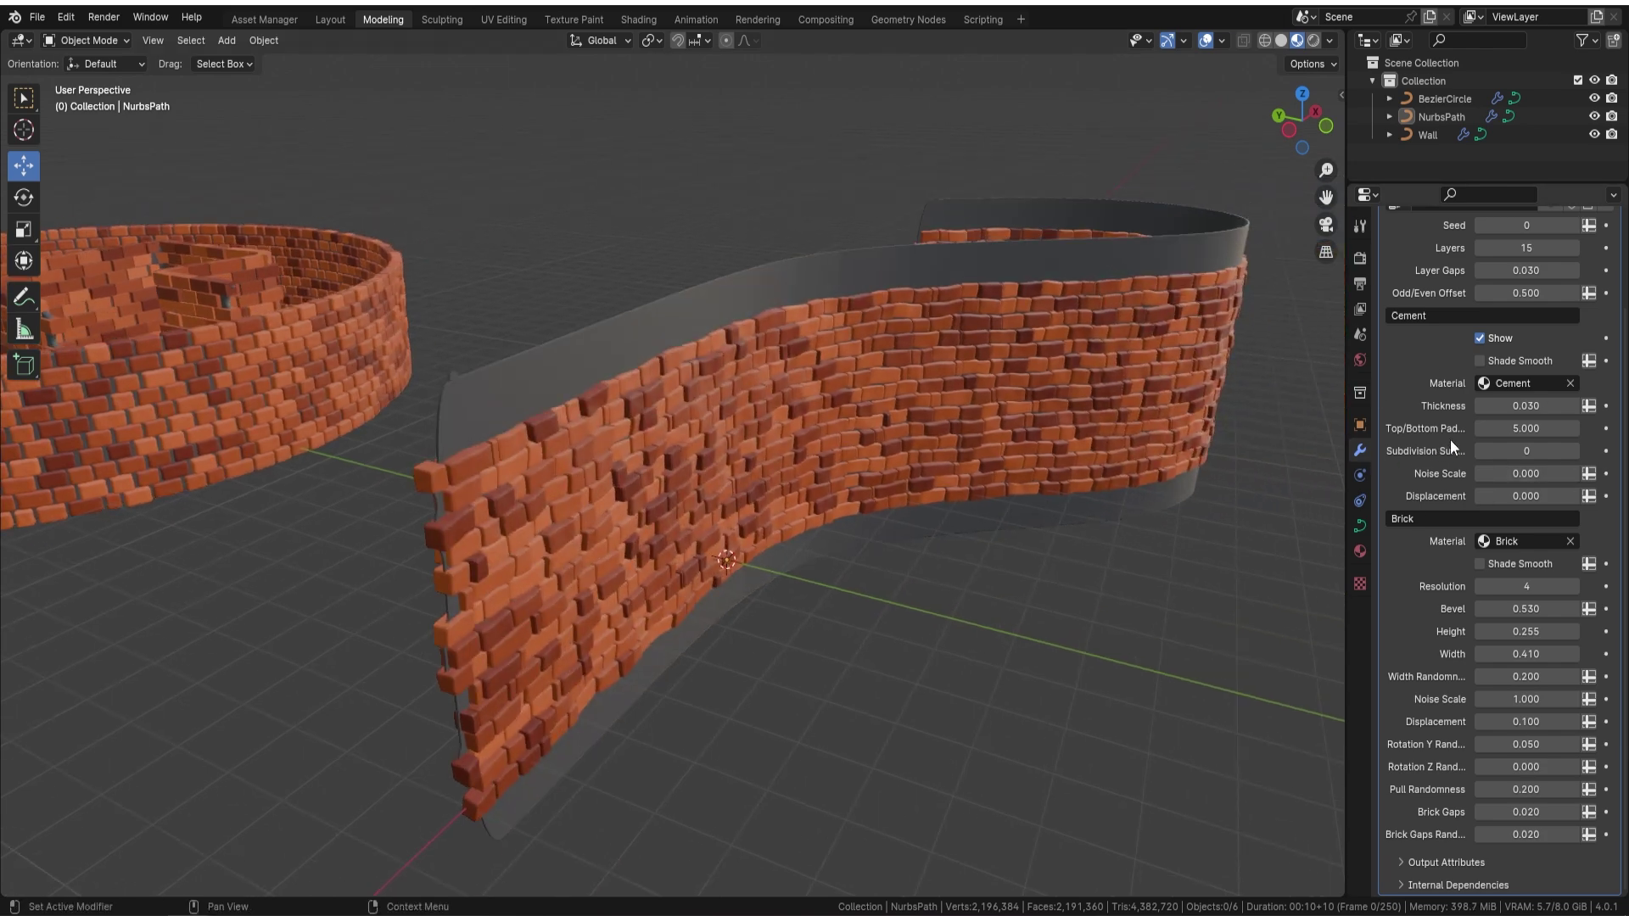
# - Set the cement's top/bottom padding to 0
pyautogui.click(1531, 430)
pyautogui.write('0')
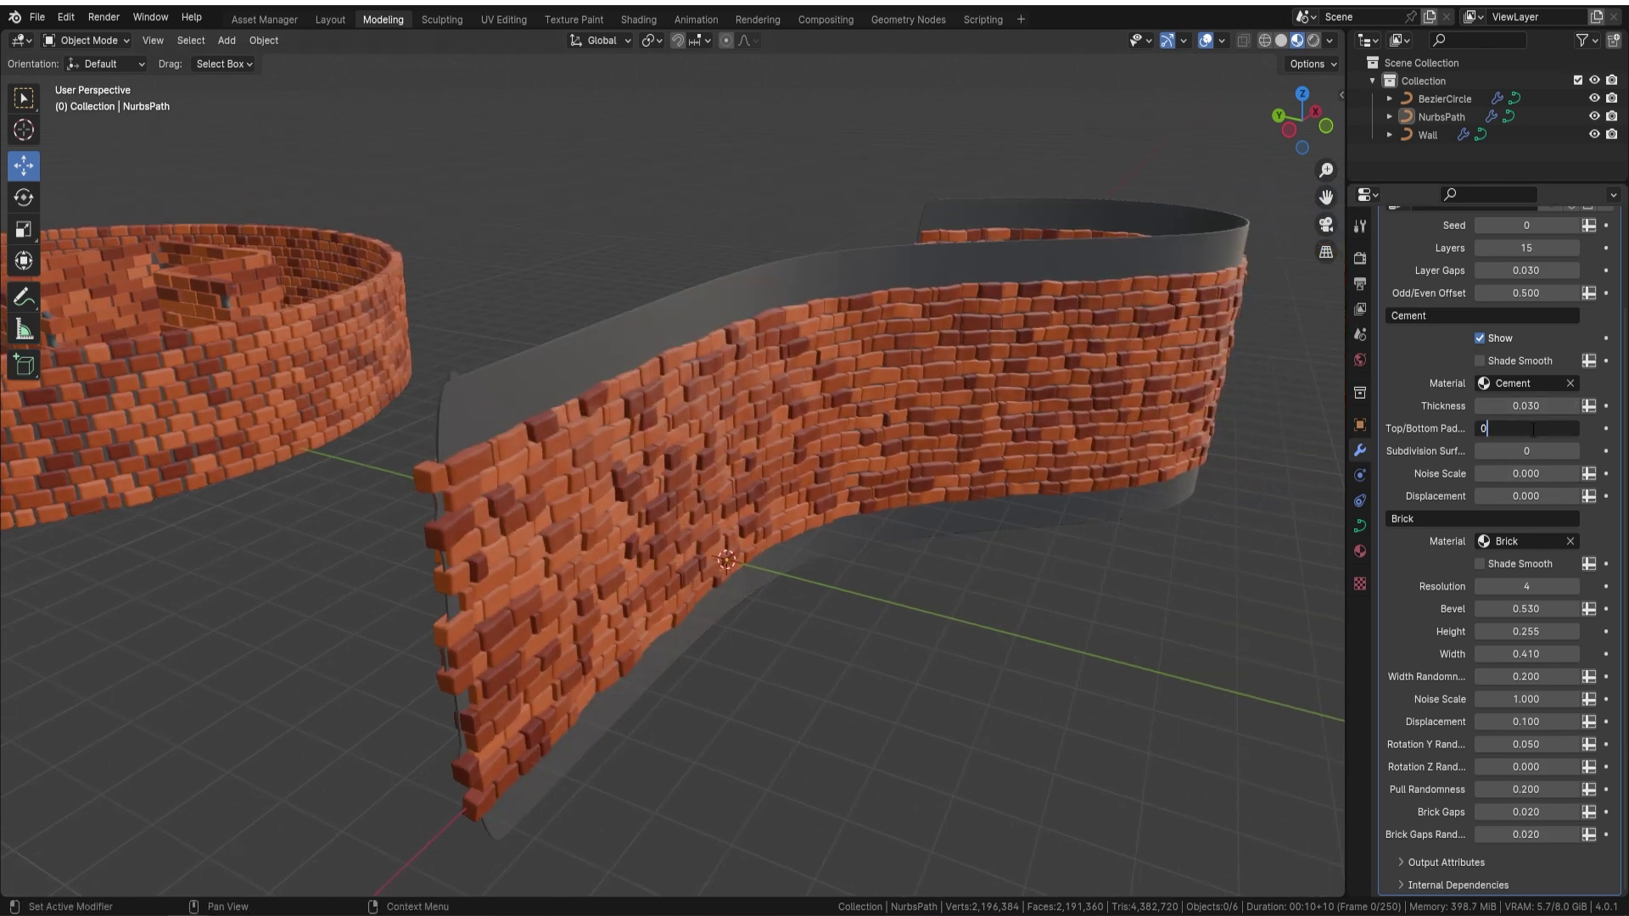
pyautogui.press('Return')
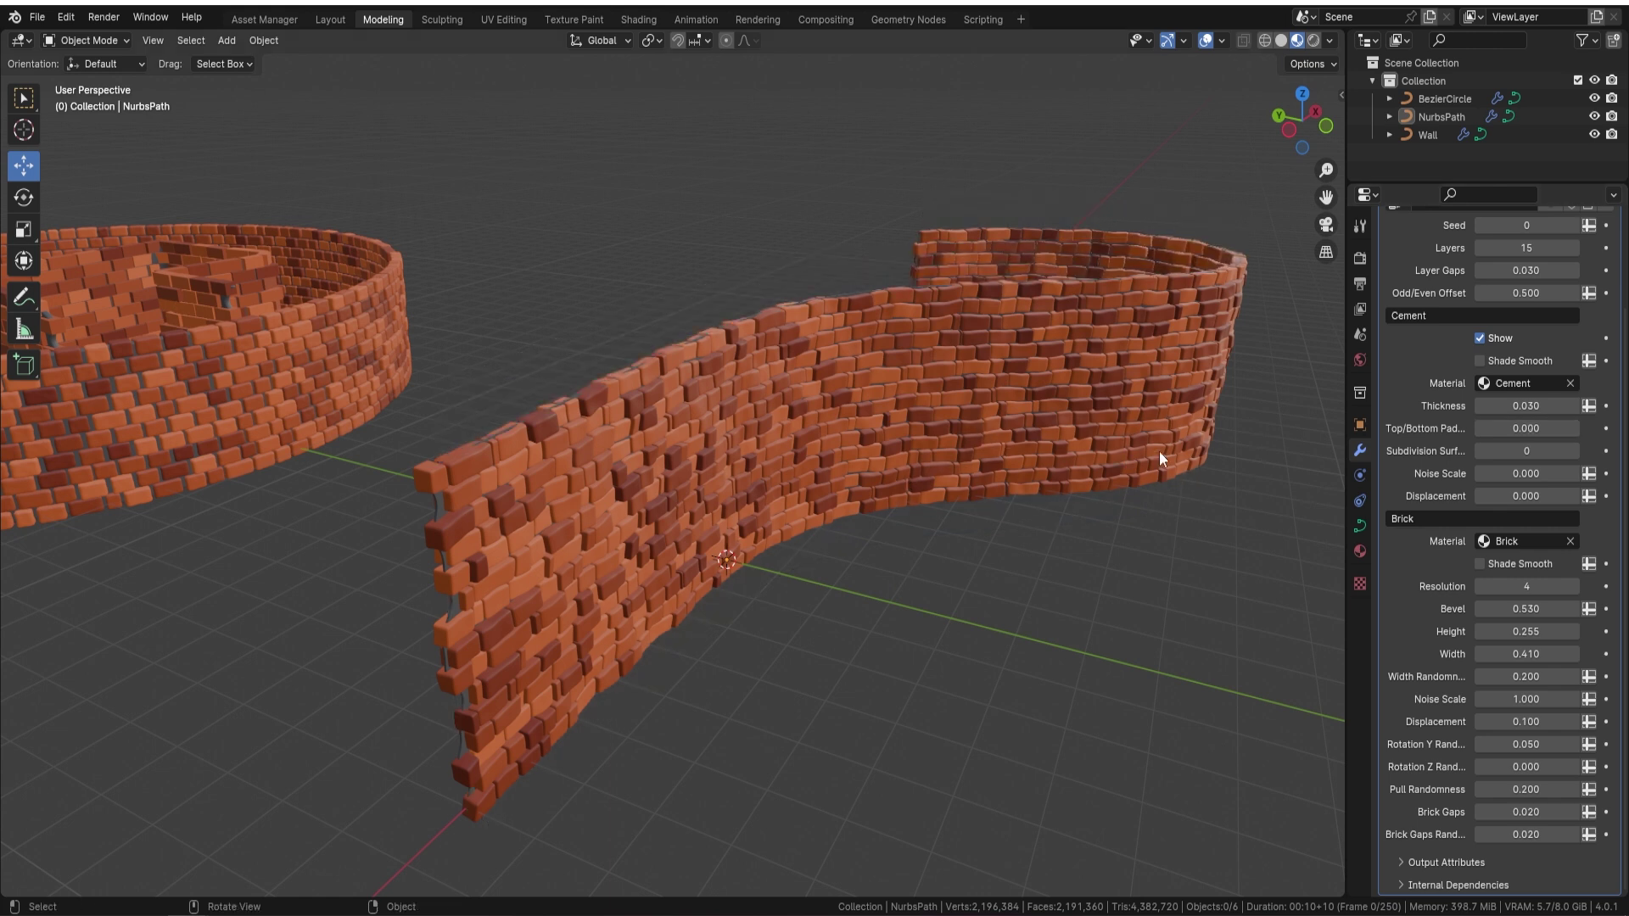
# - Set the cement's subdivision surface level to 2 and its noise scale to 2
pyautogui.click(1578, 455)
pyautogui.moveTo(554, 445); pyautogui.dragTo(521, 440, button='middle')
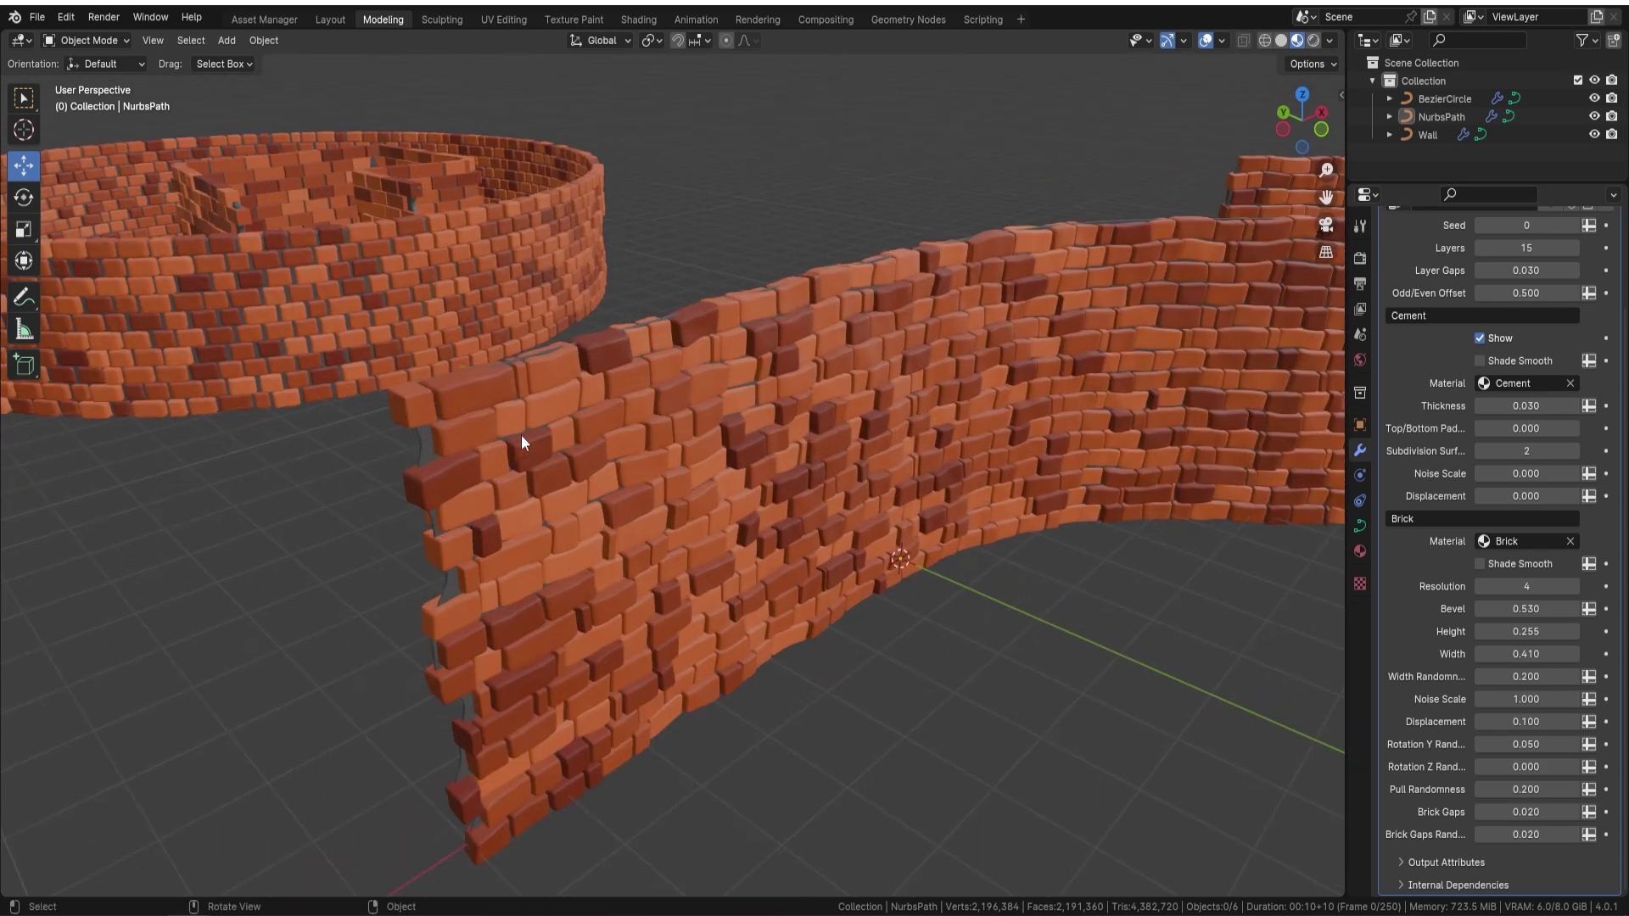
pyautogui.click(1526, 474)
pyautogui.write('2')
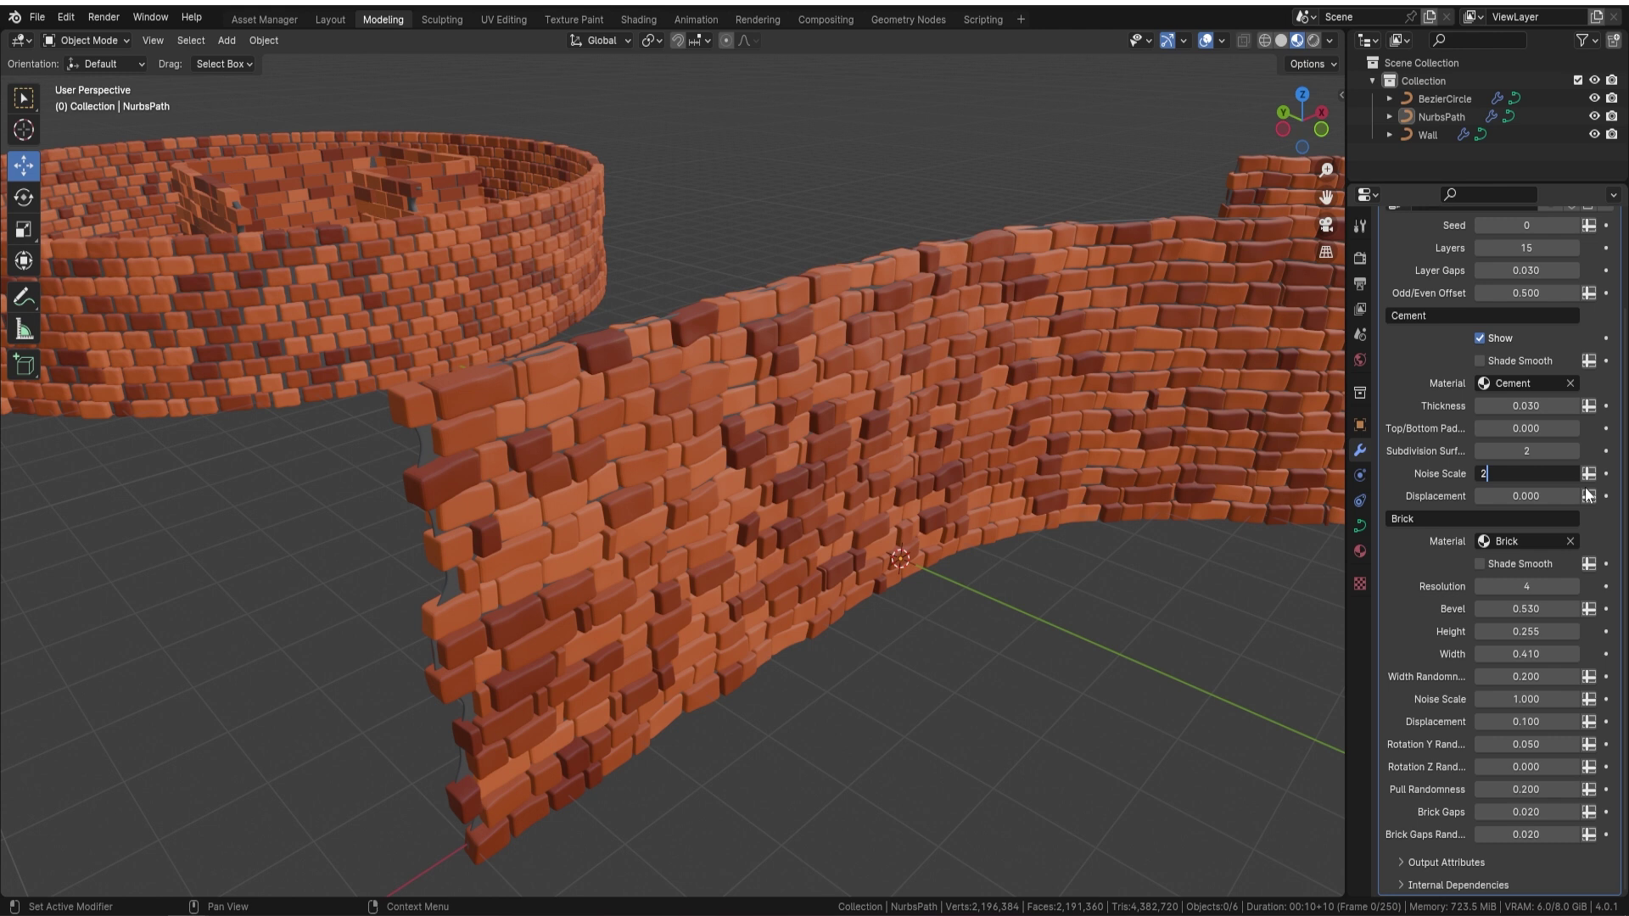
pyautogui.press('Return')
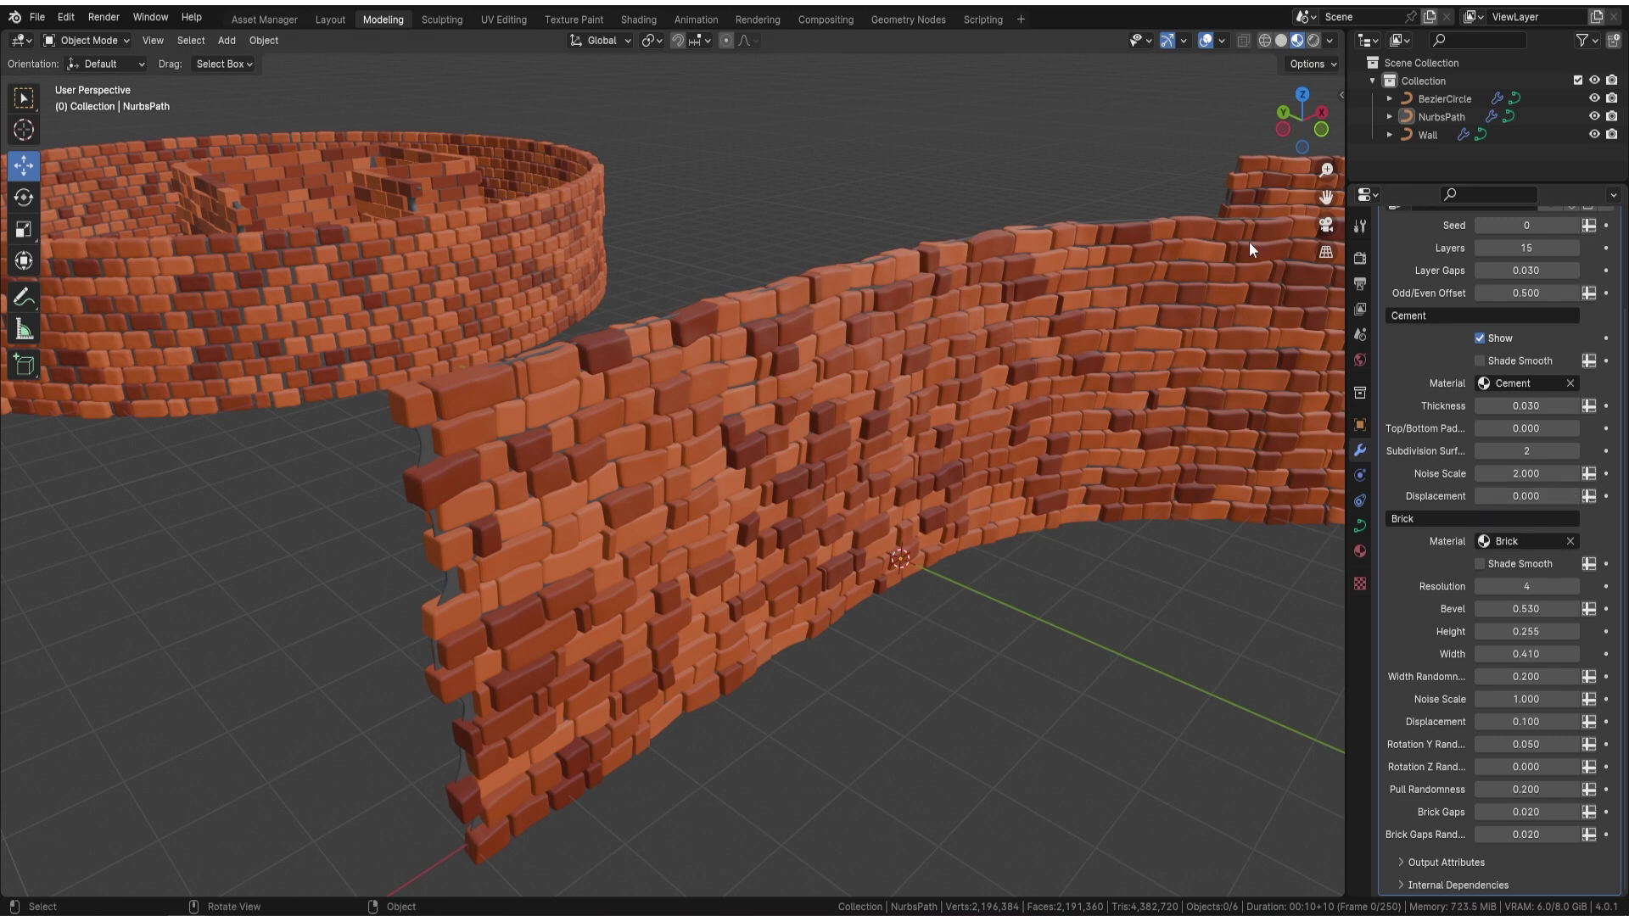
# - Try a cement displacement of 0.5 and inspect how the cement protrudes between the bricks
pyautogui.click(1527, 495)
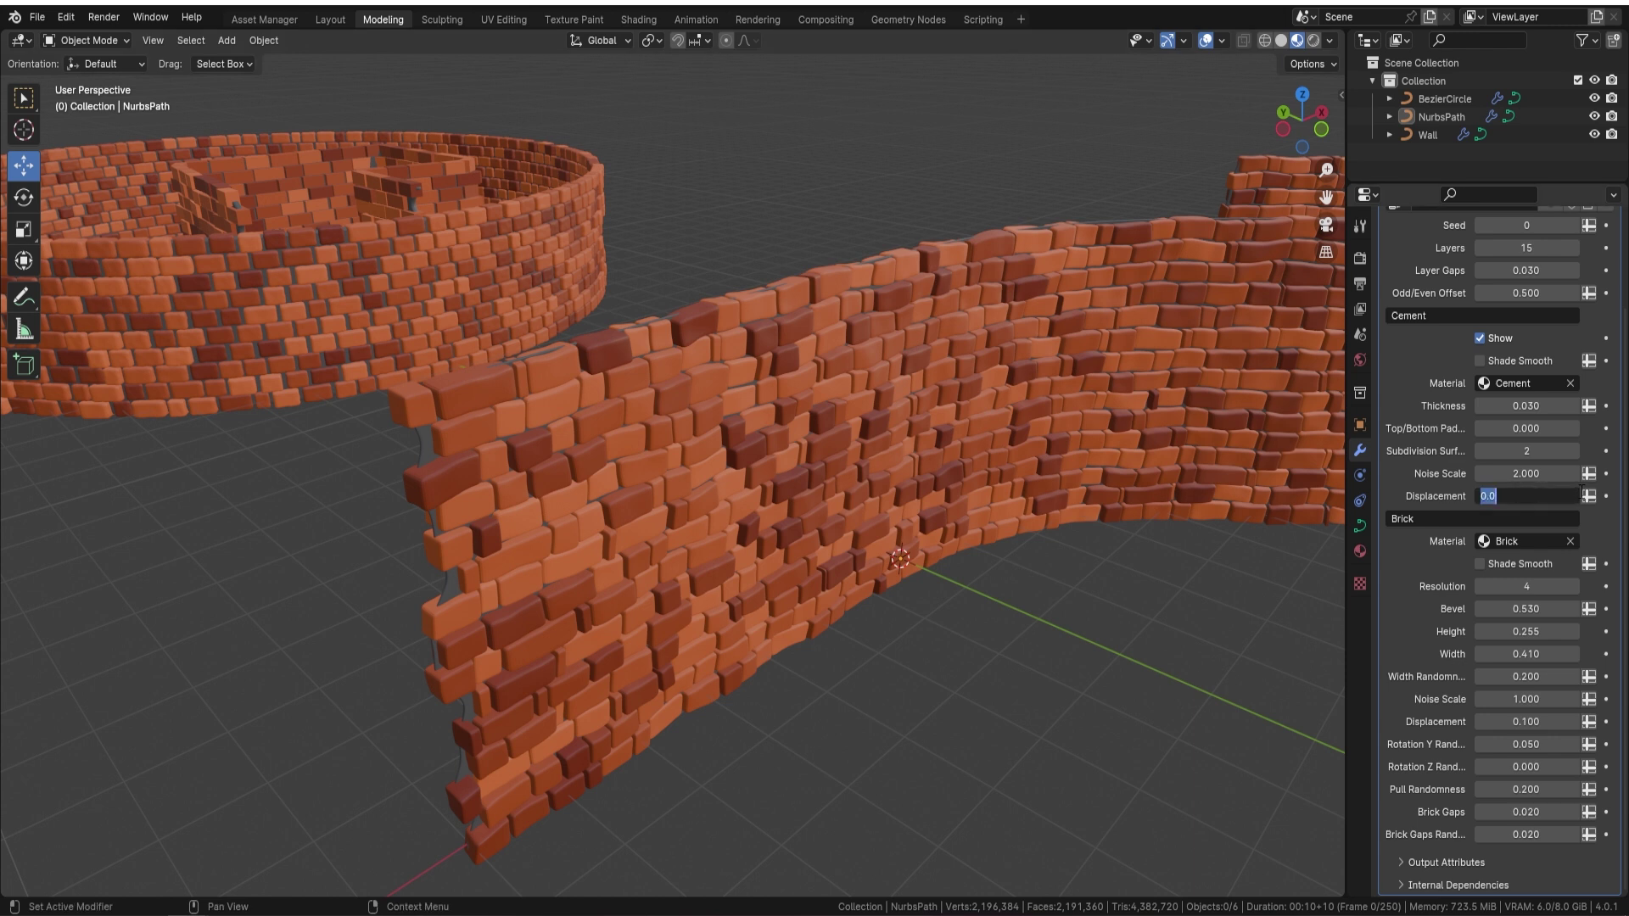
pyautogui.write('0.5')
pyautogui.press('Return')
pyautogui.moveTo(985, 445); pyautogui.dragTo(899, 360, button='middle')
pyautogui.moveTo(552, 312); pyautogui.dragTo(866, 326, button='middle')
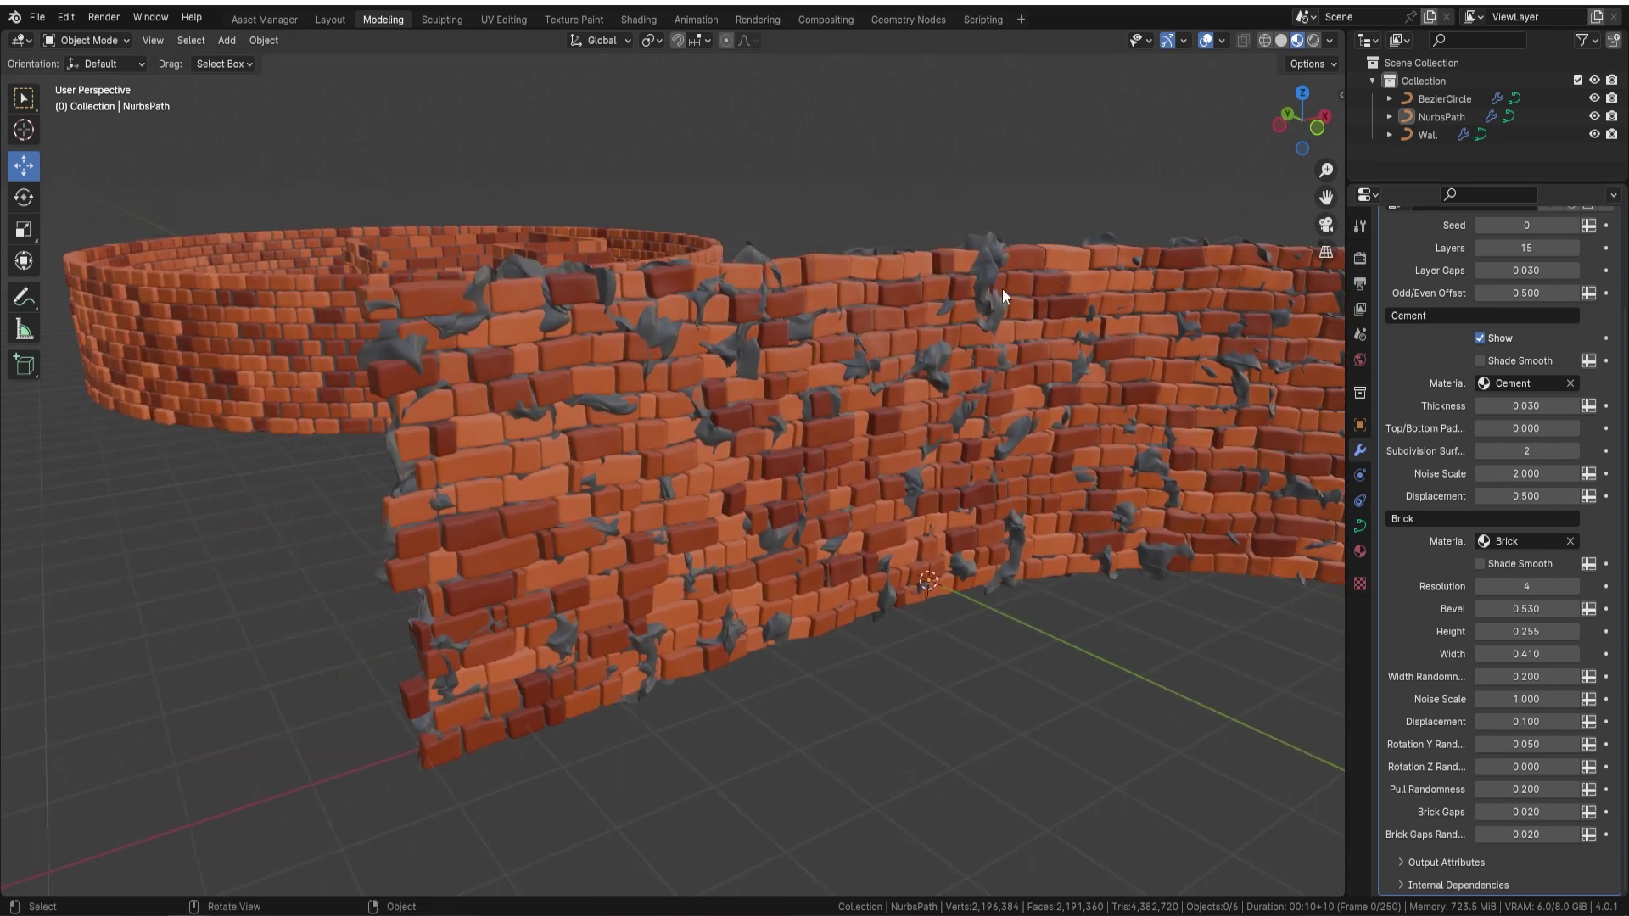
# - Try a cement noise scale of 0.5 on the curved wall
pyautogui.doubleClick(1522, 474)
pyautogui.write('0.5')
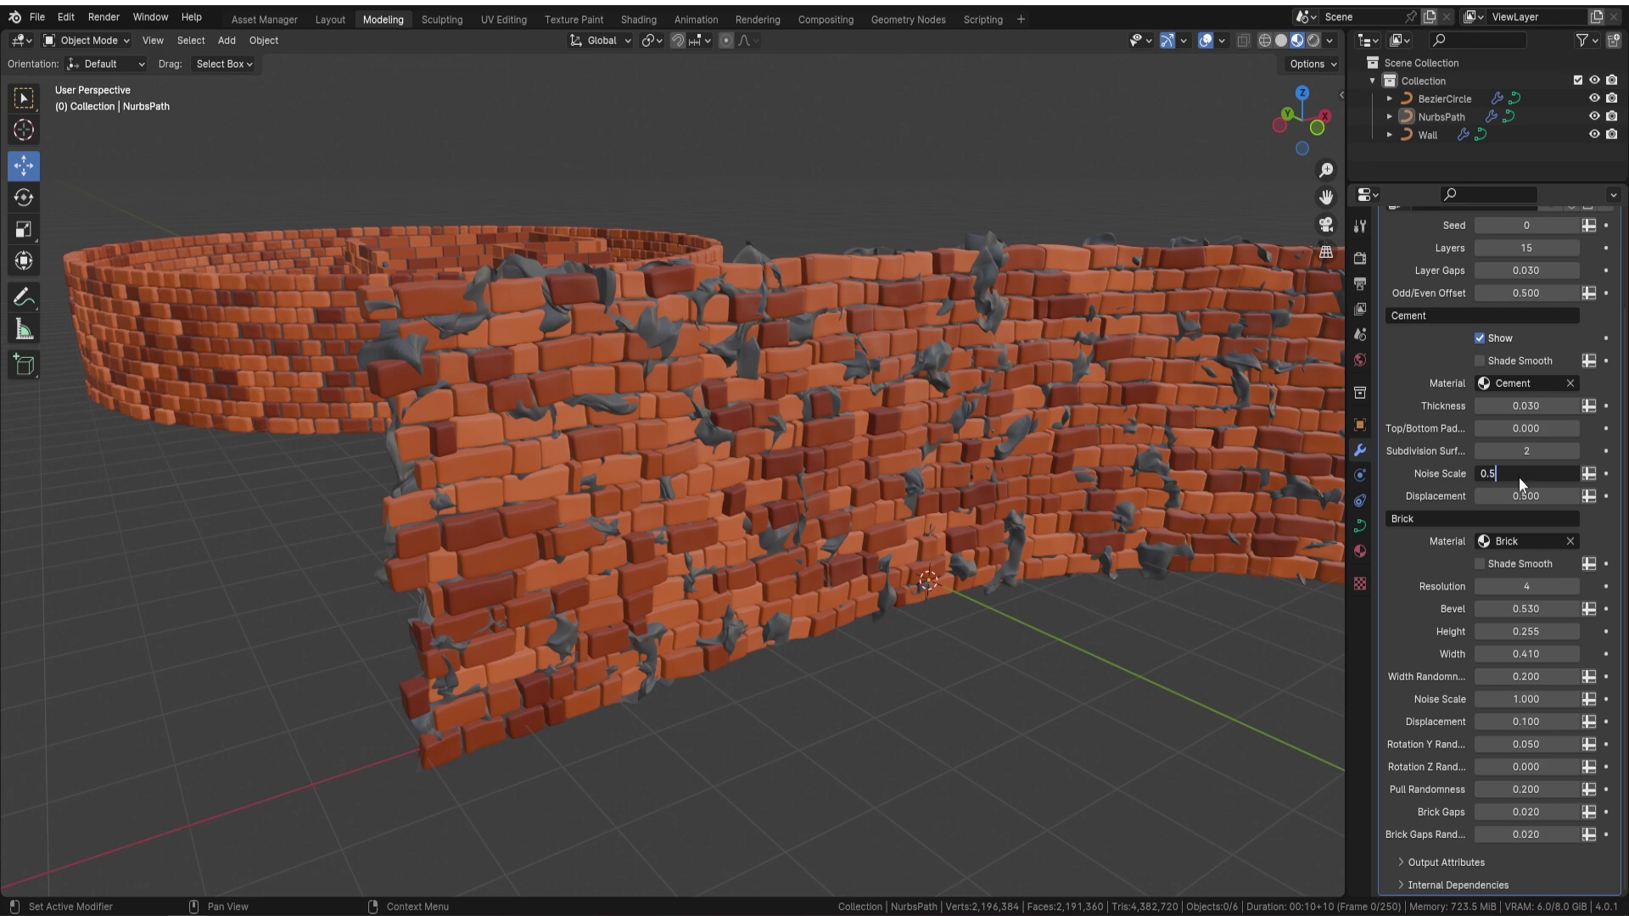
pyautogui.press('Return')
# - Set the cement's noise scale to 1.5 and its displacement to 0.1, and check the wall from the front
pyautogui.doubleClick(1519, 475)
pyautogui.write('1.5')
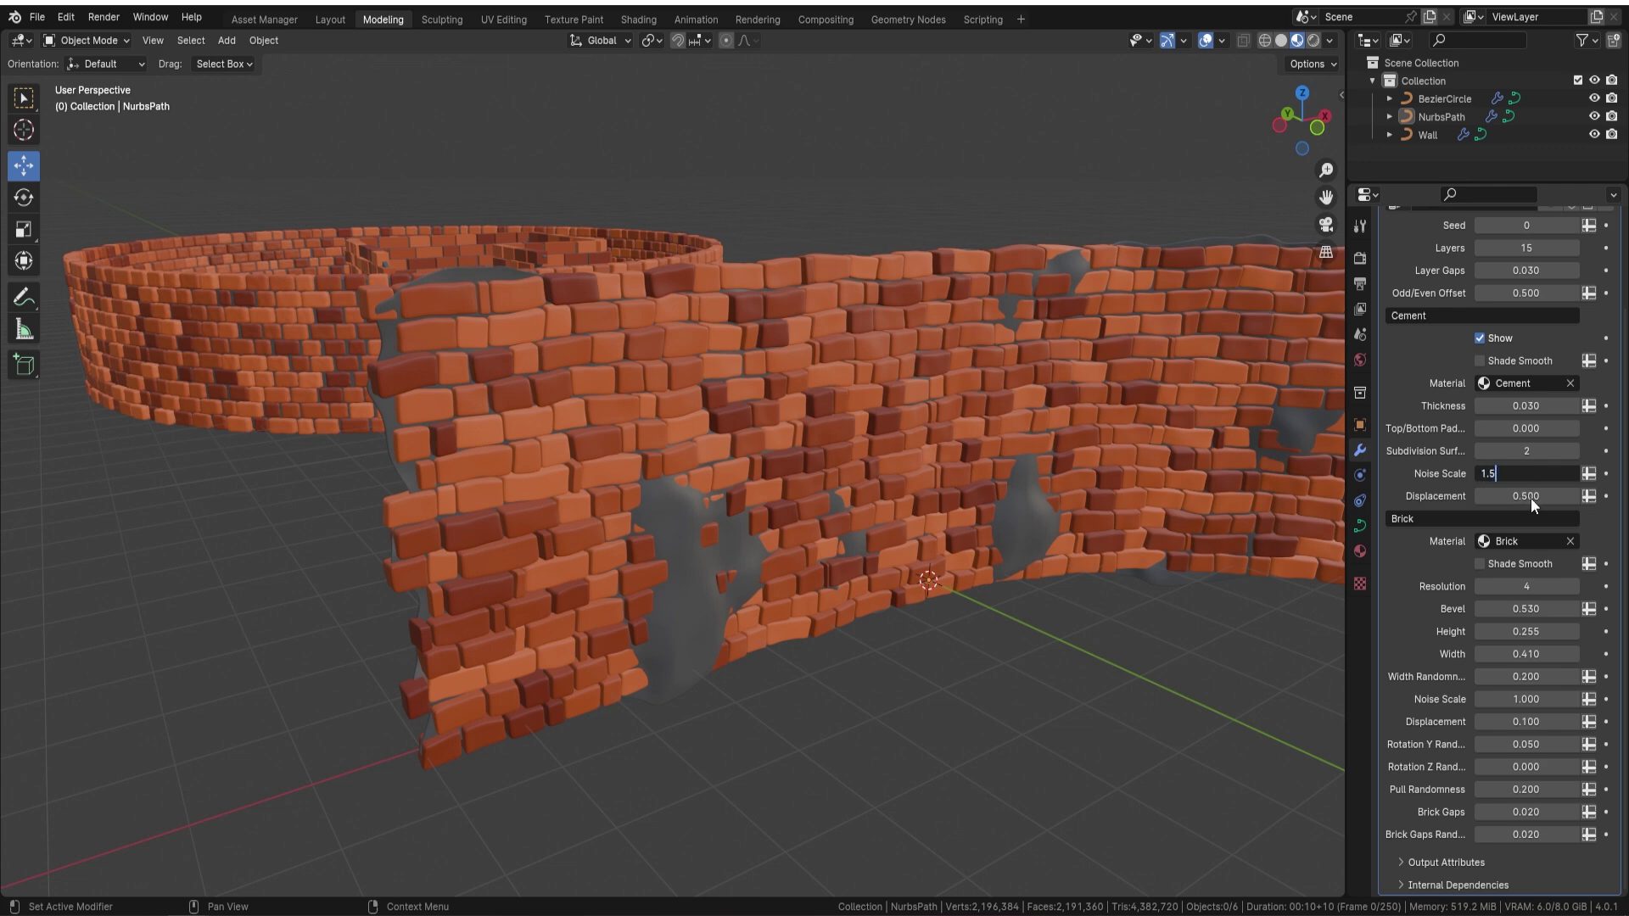
pyautogui.press('Return')
pyautogui.doubleClick(1528, 496)
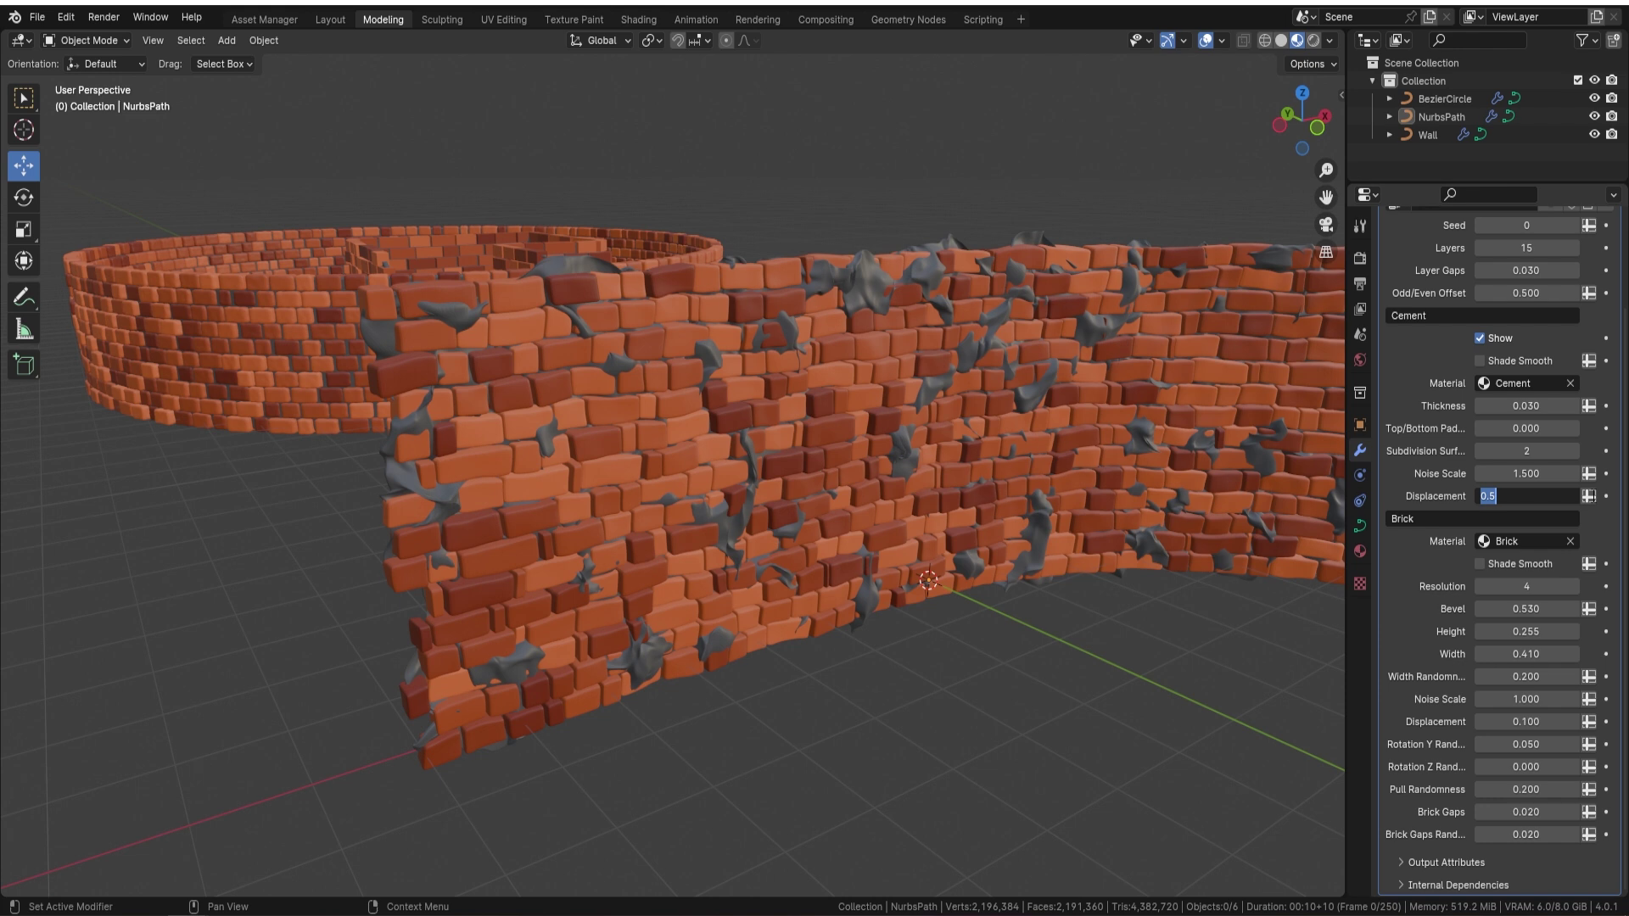
pyautogui.write('0.1')
pyautogui.press('Return')
pyautogui.moveTo(1117, 422); pyautogui.dragTo(740, 282, button='middle')
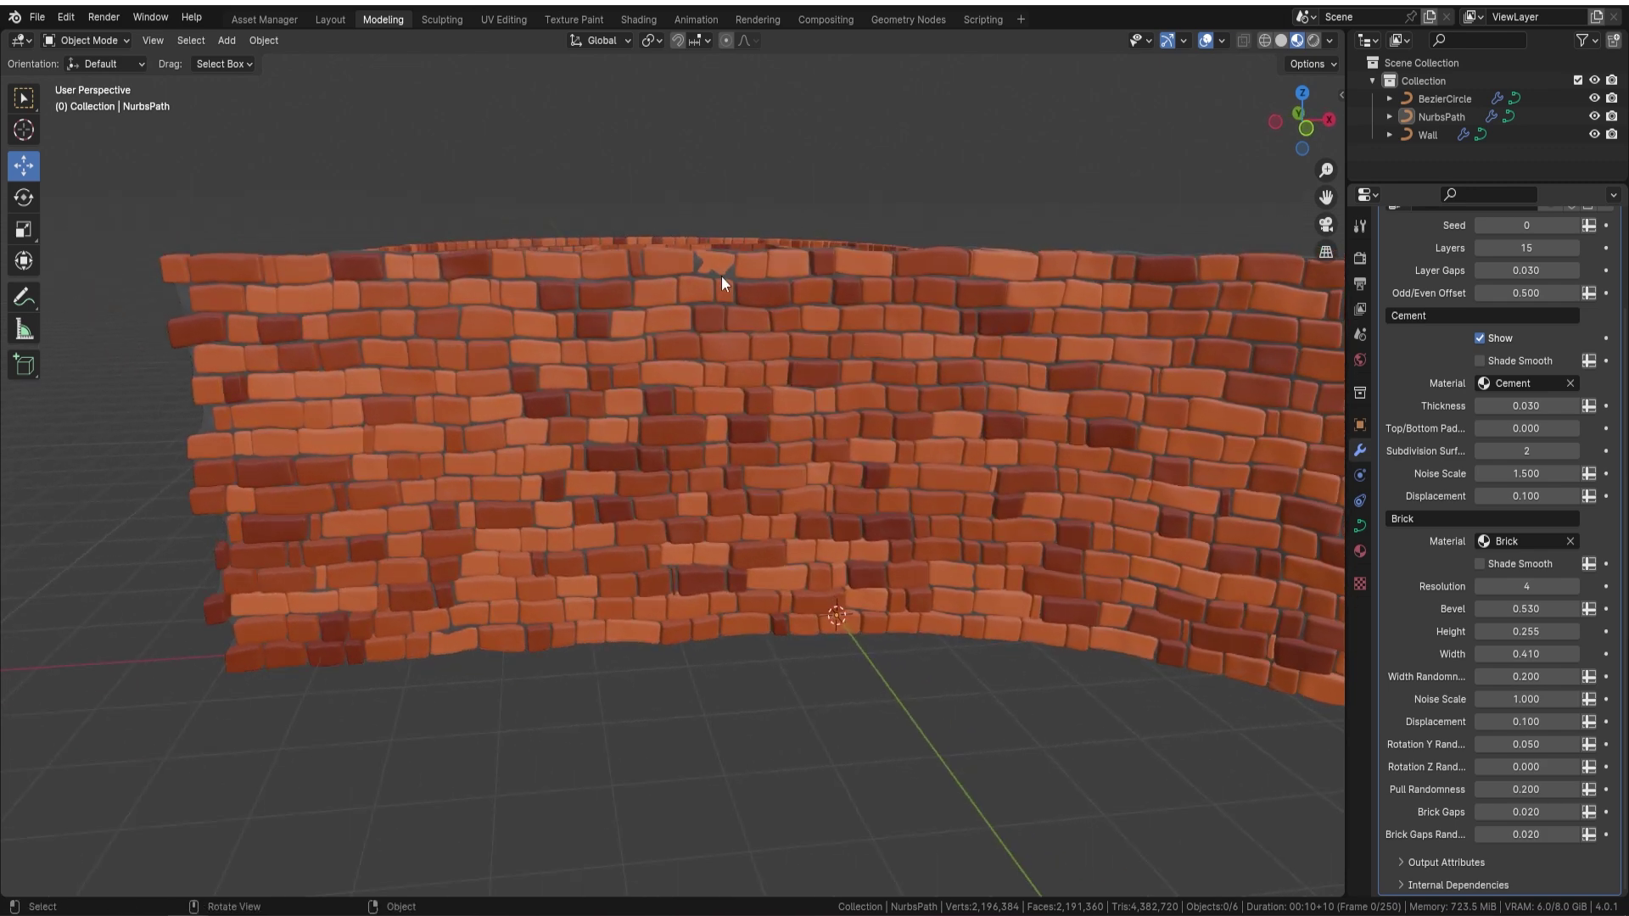
pyautogui.moveTo(990, 369); pyautogui.dragTo(968, 439, button='middle')
pyautogui.scroll(-3, 999, 426)
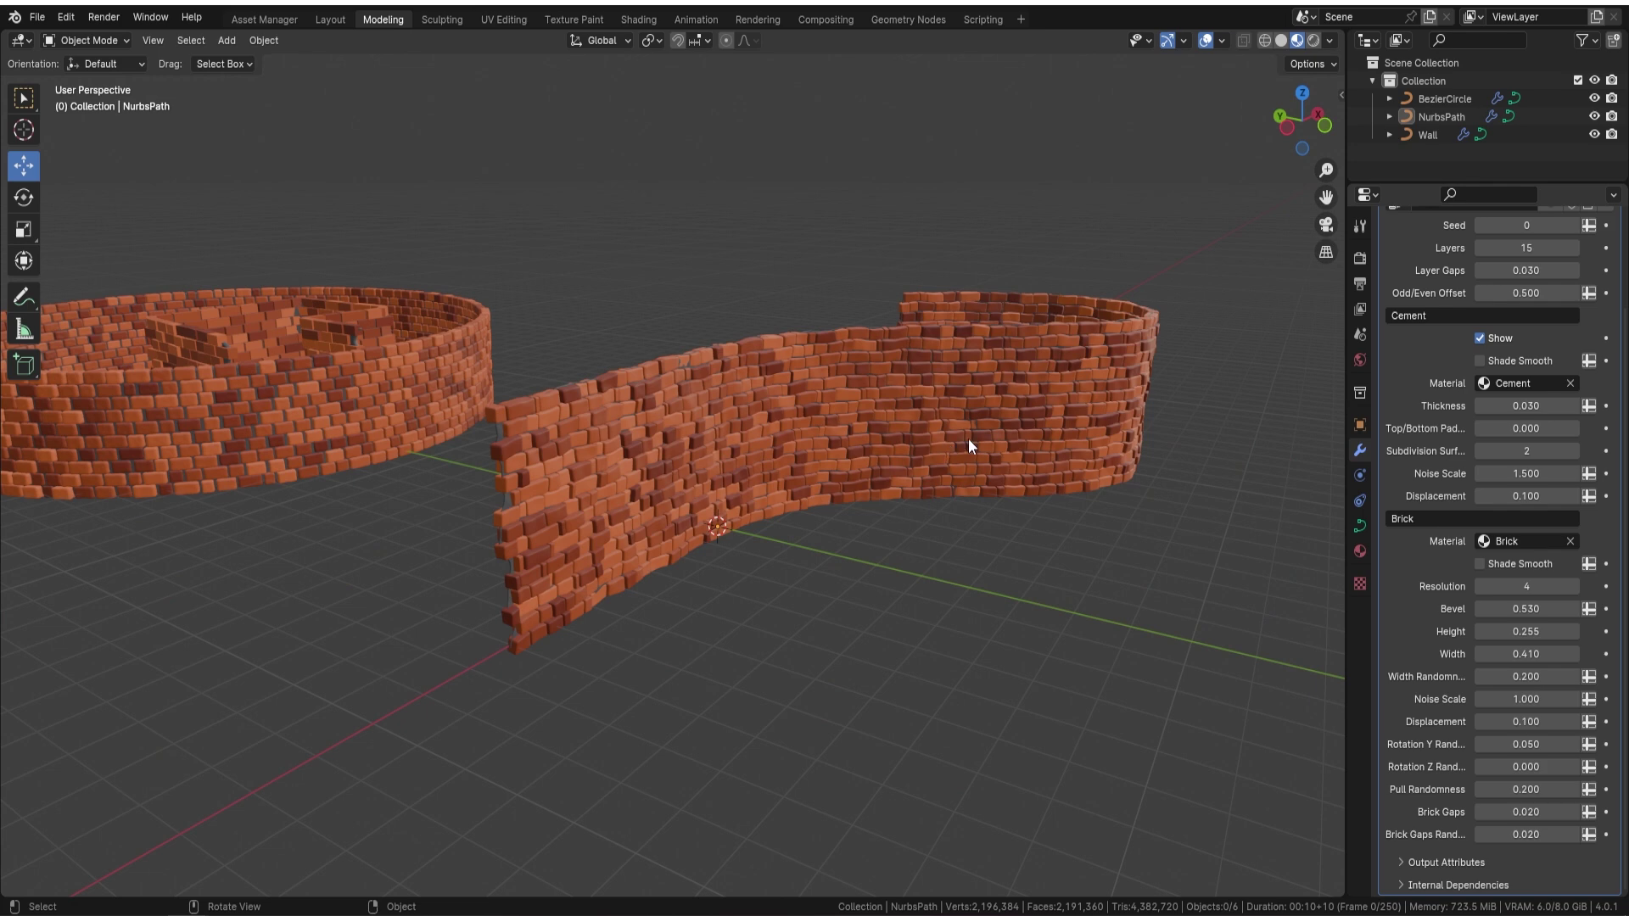
# - Move the curved path wall along the Y axis towards the circular wall to free the area around the world origin
pyautogui.moveTo(999, 419); pyautogui.dragTo(1010, 301, button='middle')
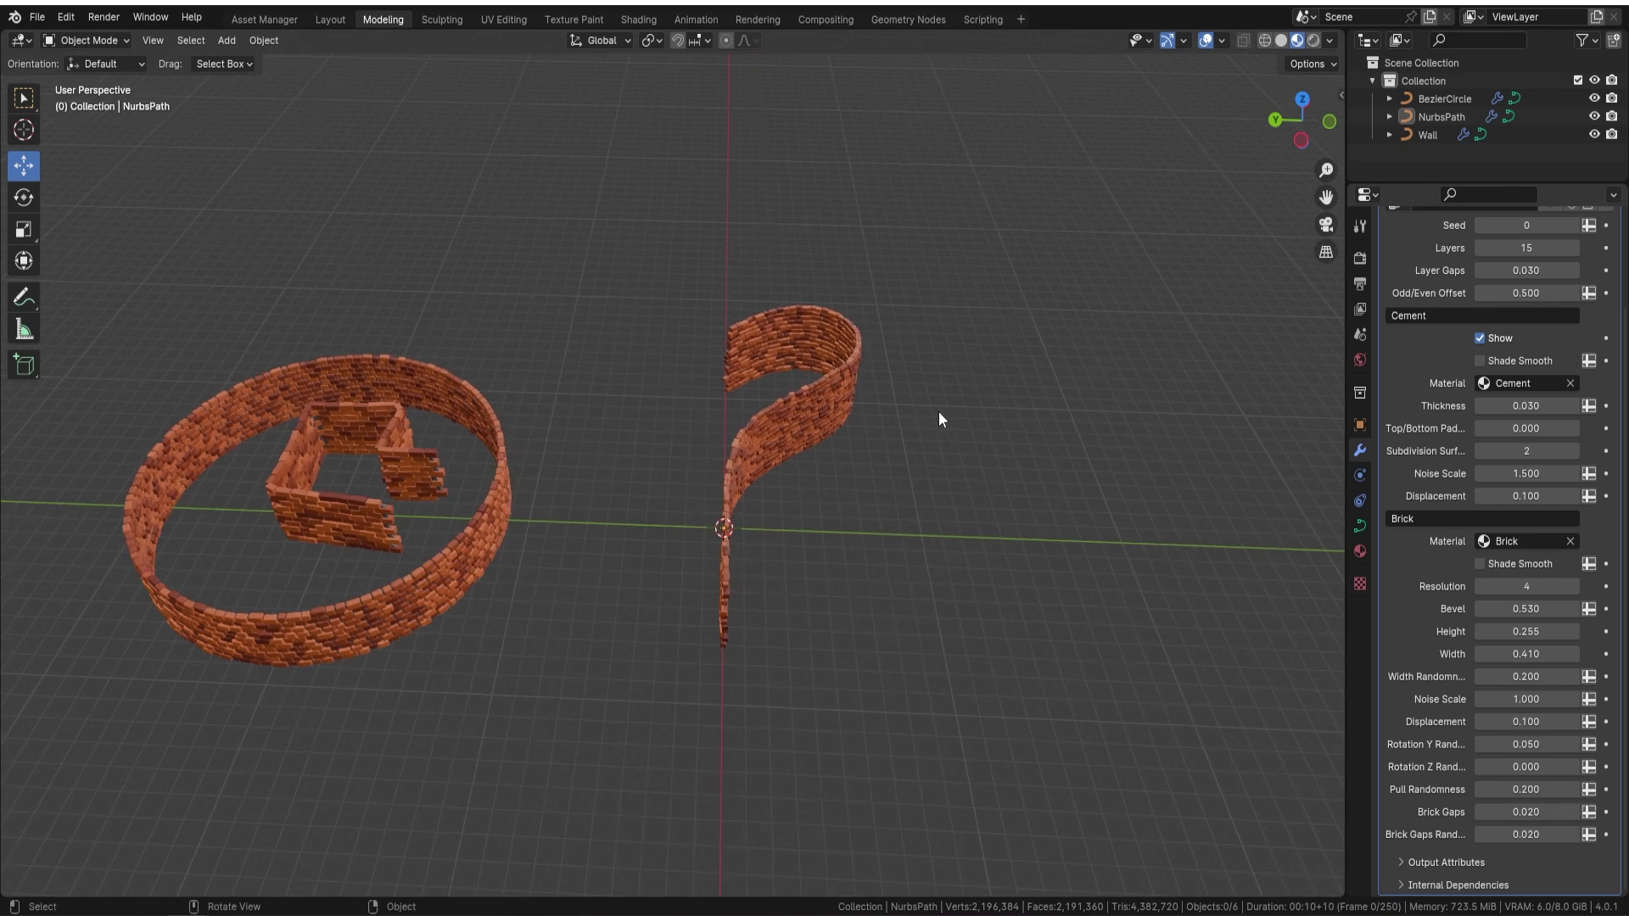
pyautogui.click(839, 424)
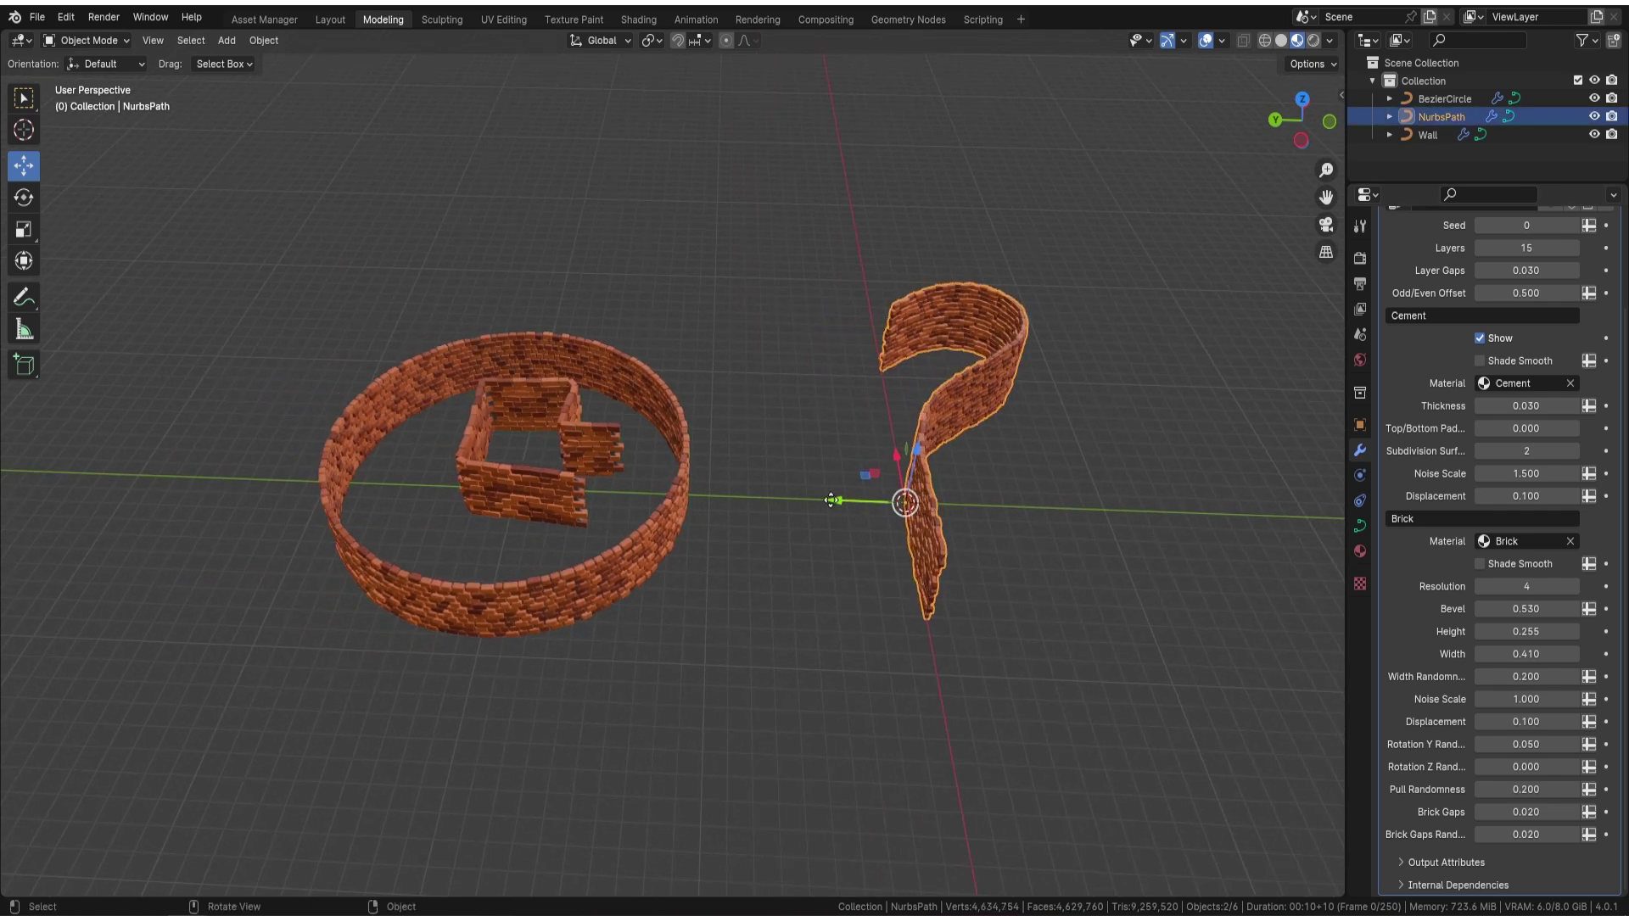
pyautogui.moveTo(844, 501); pyautogui.dragTo(705, 501)
pyautogui.moveTo(704, 500); pyautogui.dragTo(905, 500, button='middle')
# - Add a Bezier circle curve, scale it up and move it along the Y axis away from the other walls
pyautogui.hotkey('shift', 'a')
pyautogui.moveTo(921, 500)
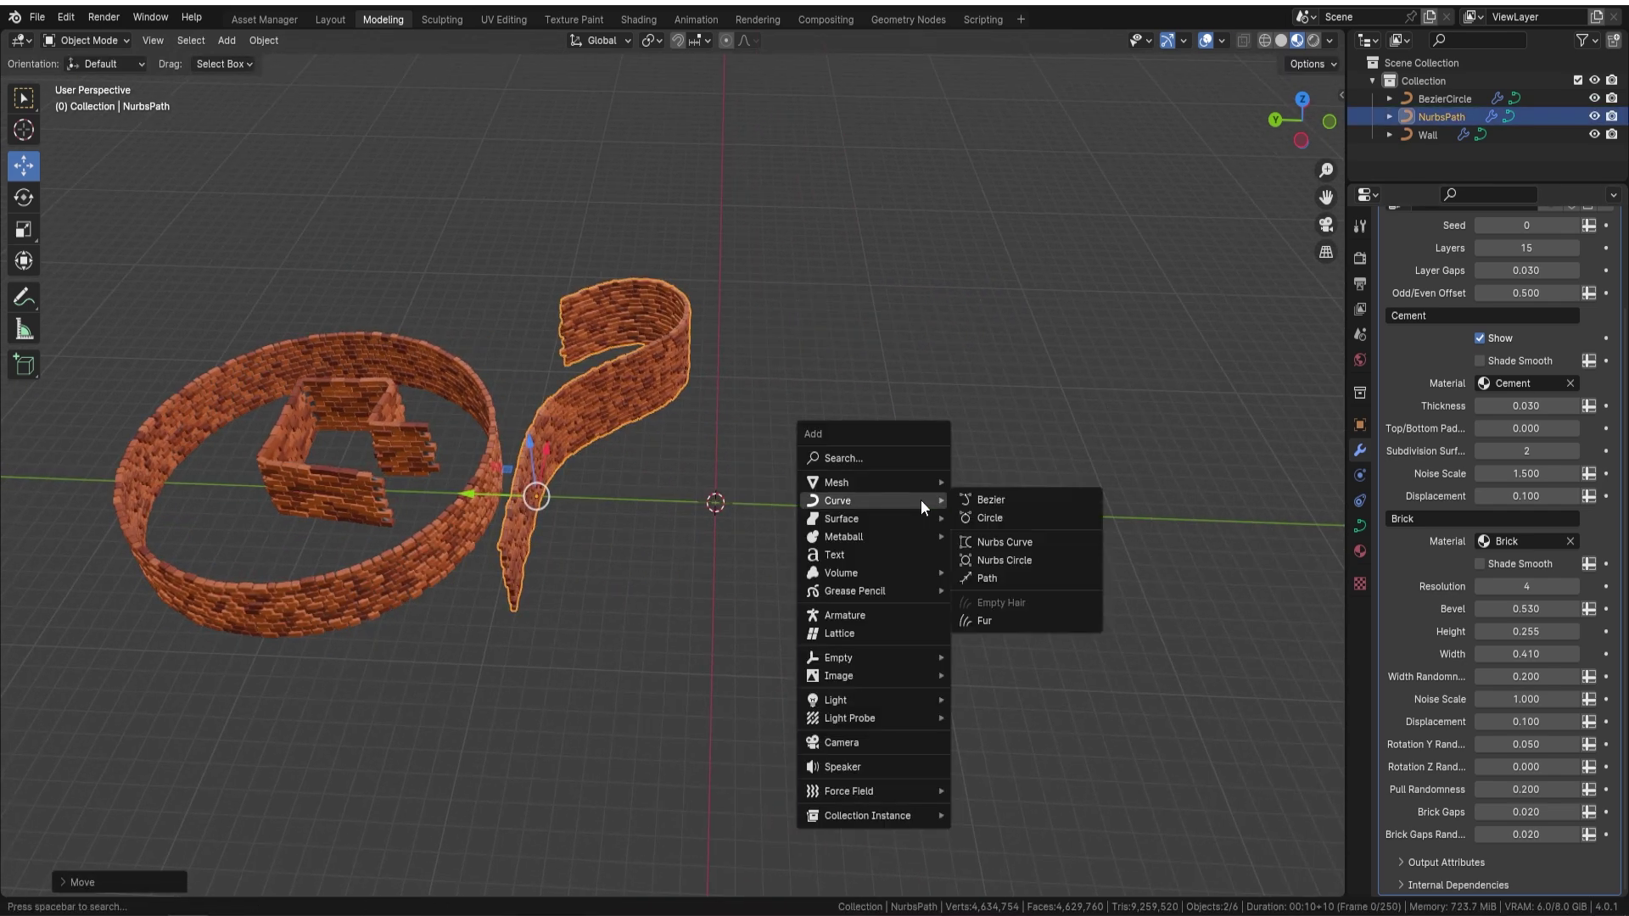
pyautogui.click(1021, 516)
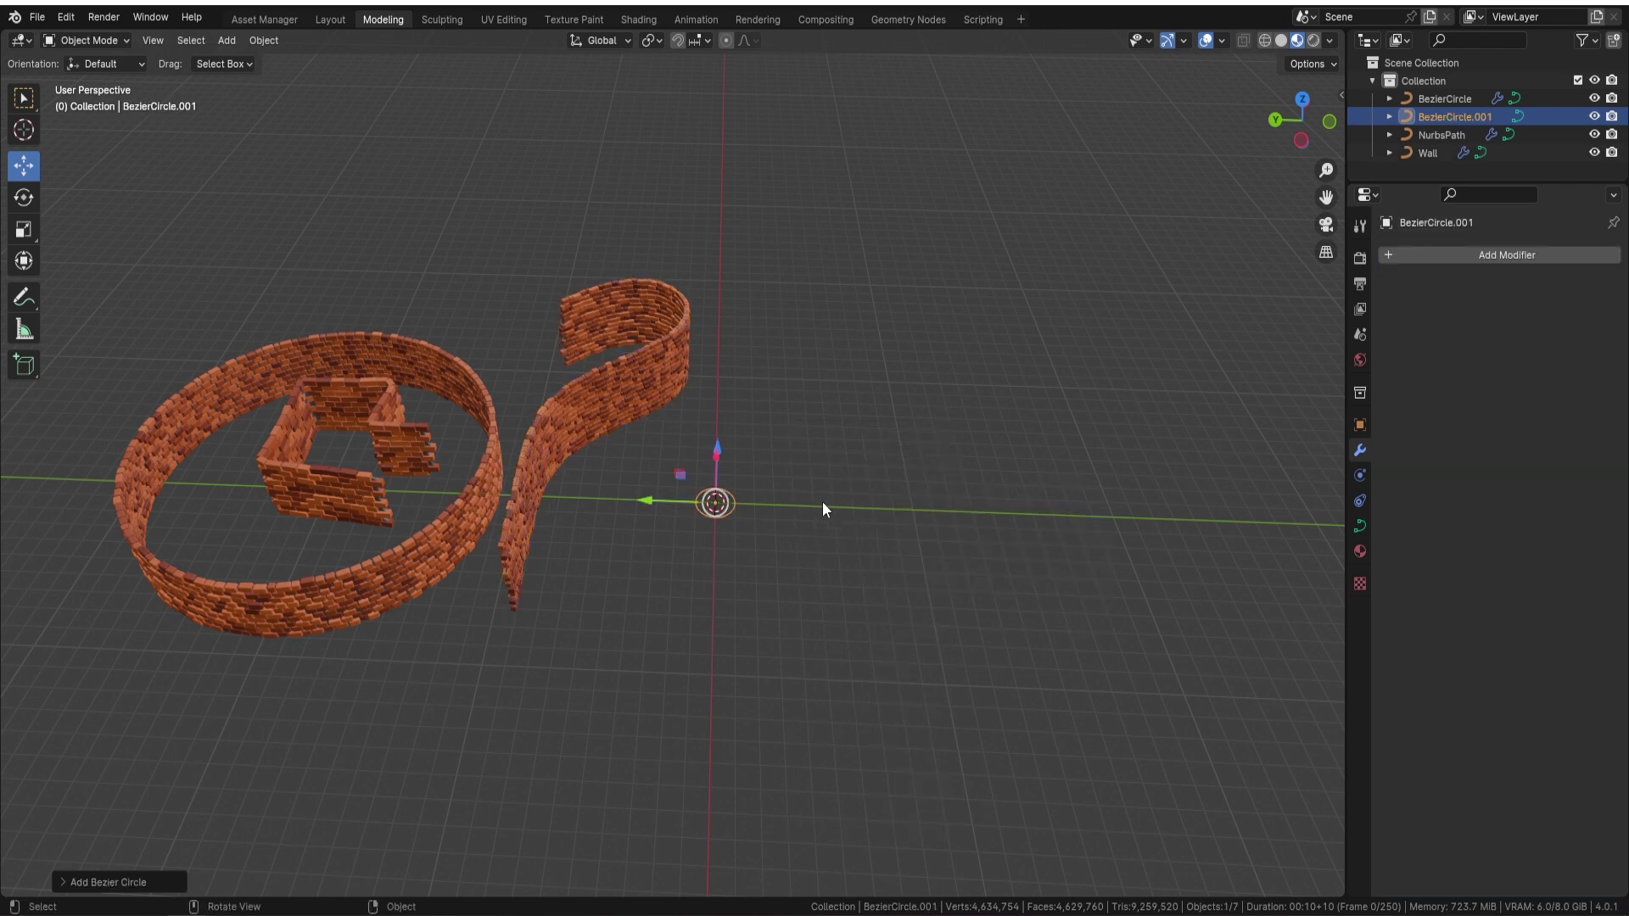
pyautogui.press('s')
pyautogui.click(880, 556)
pyautogui.moveTo(645, 501); pyautogui.dragTo(750, 520)
pyautogui.moveTo(885, 509); pyautogui.dragTo(731, 475, button='middle')
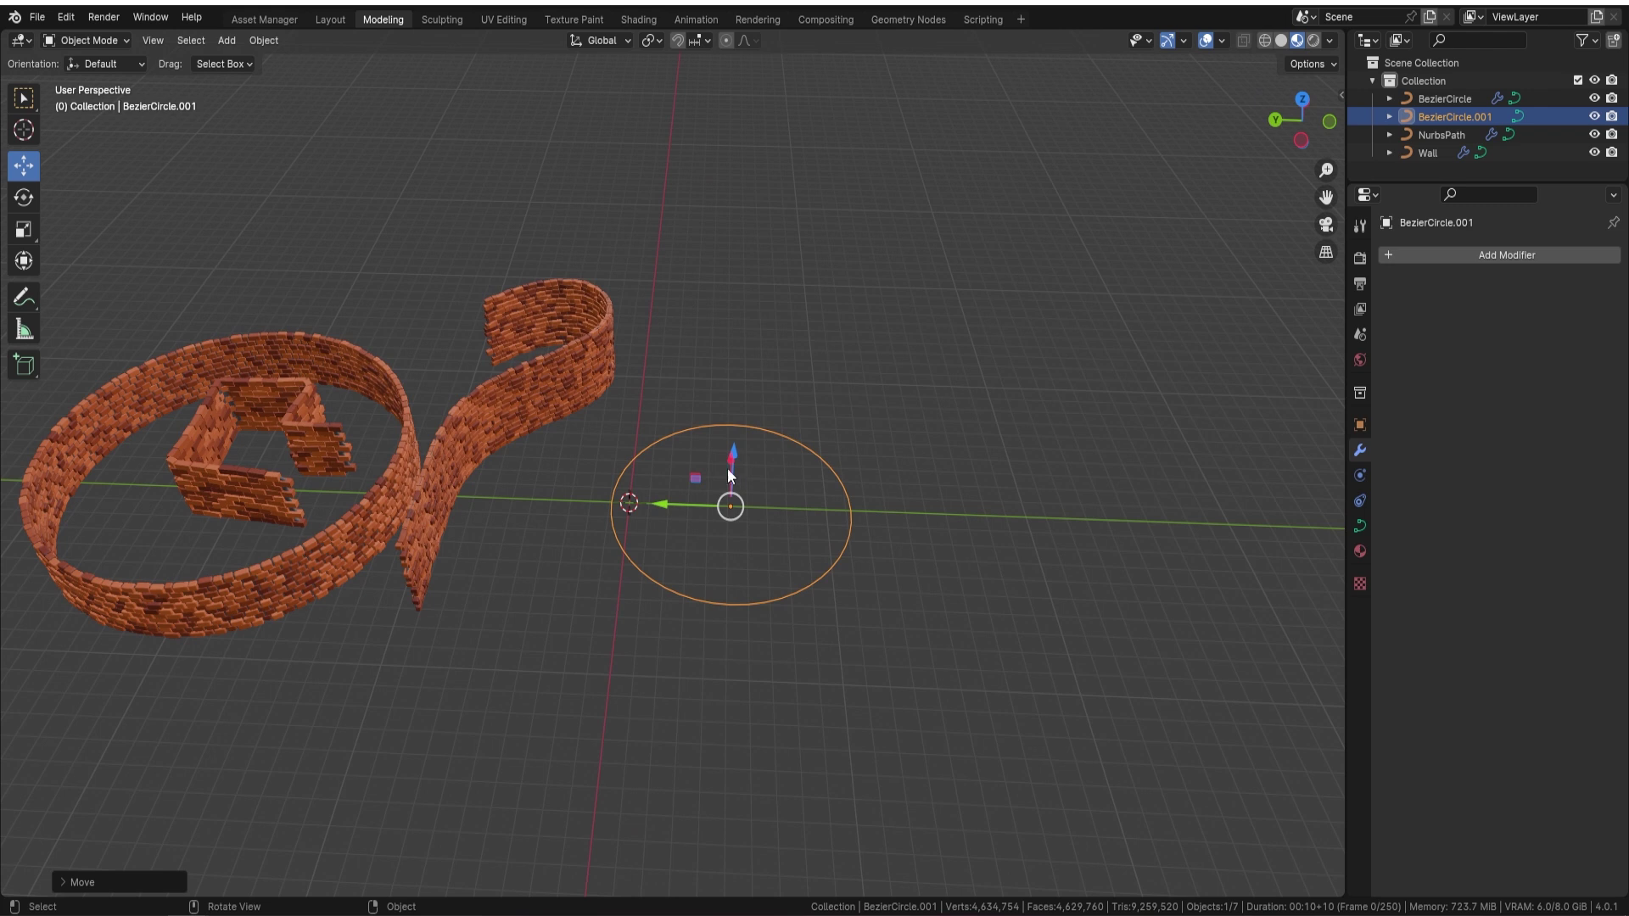
# - Apply the new circle's transforms and set its origin back to its geometry
pyautogui.hotkey('ctrl', 'a')
pyautogui.click(844, 455)
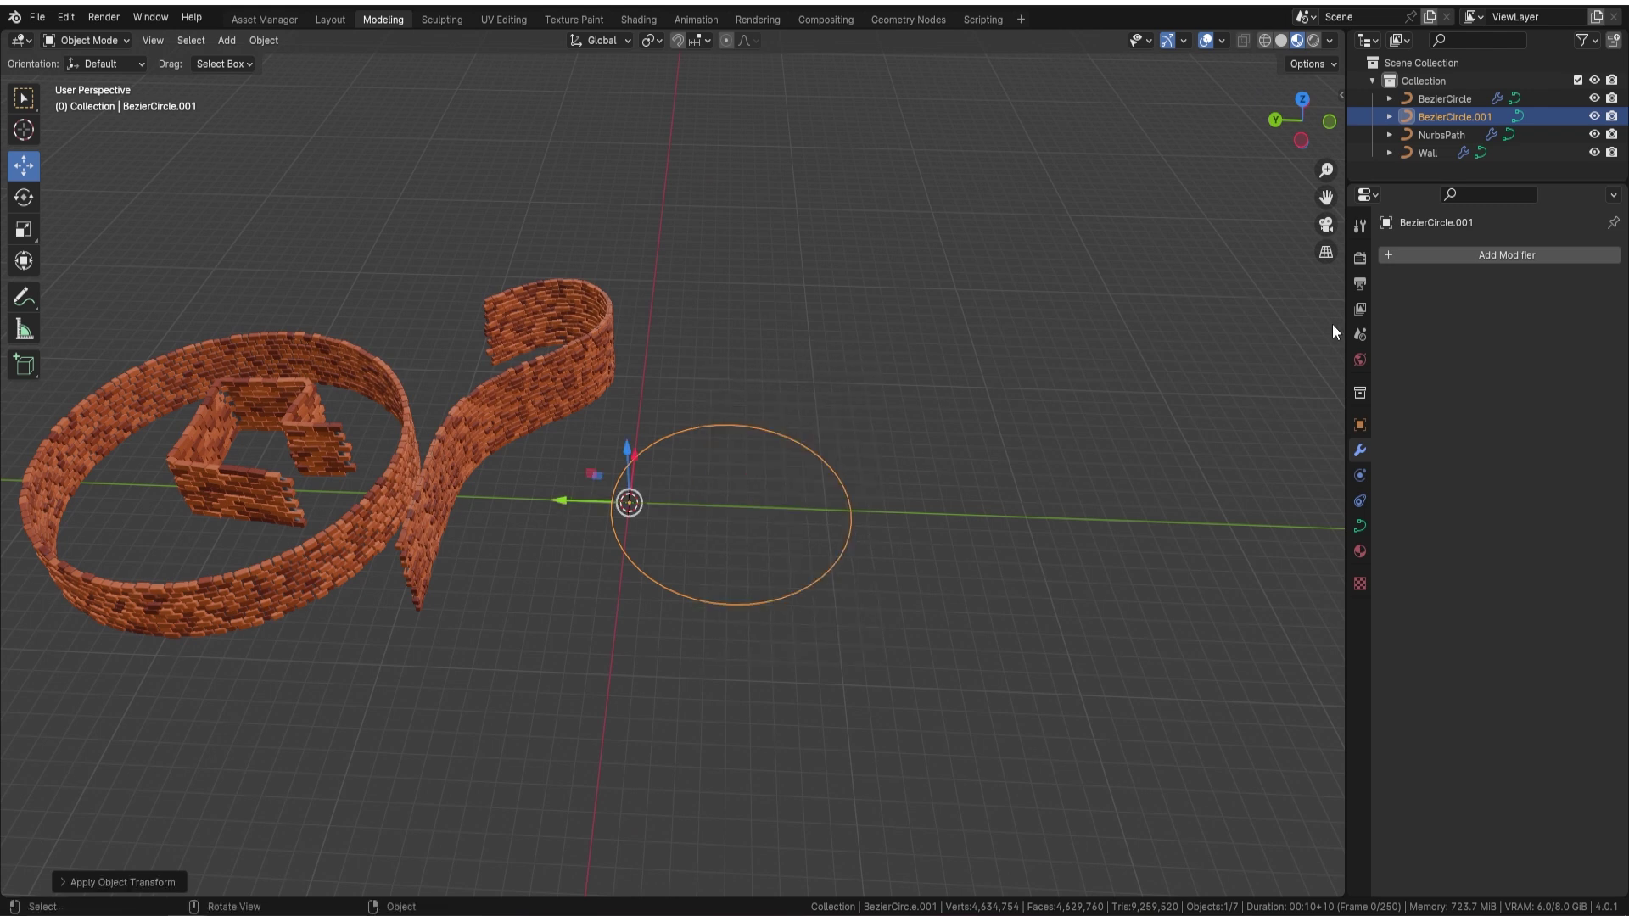
pyautogui.rightClick(1067, 434)
pyautogui.moveTo(1027, 441)
pyautogui.click(1188, 460)
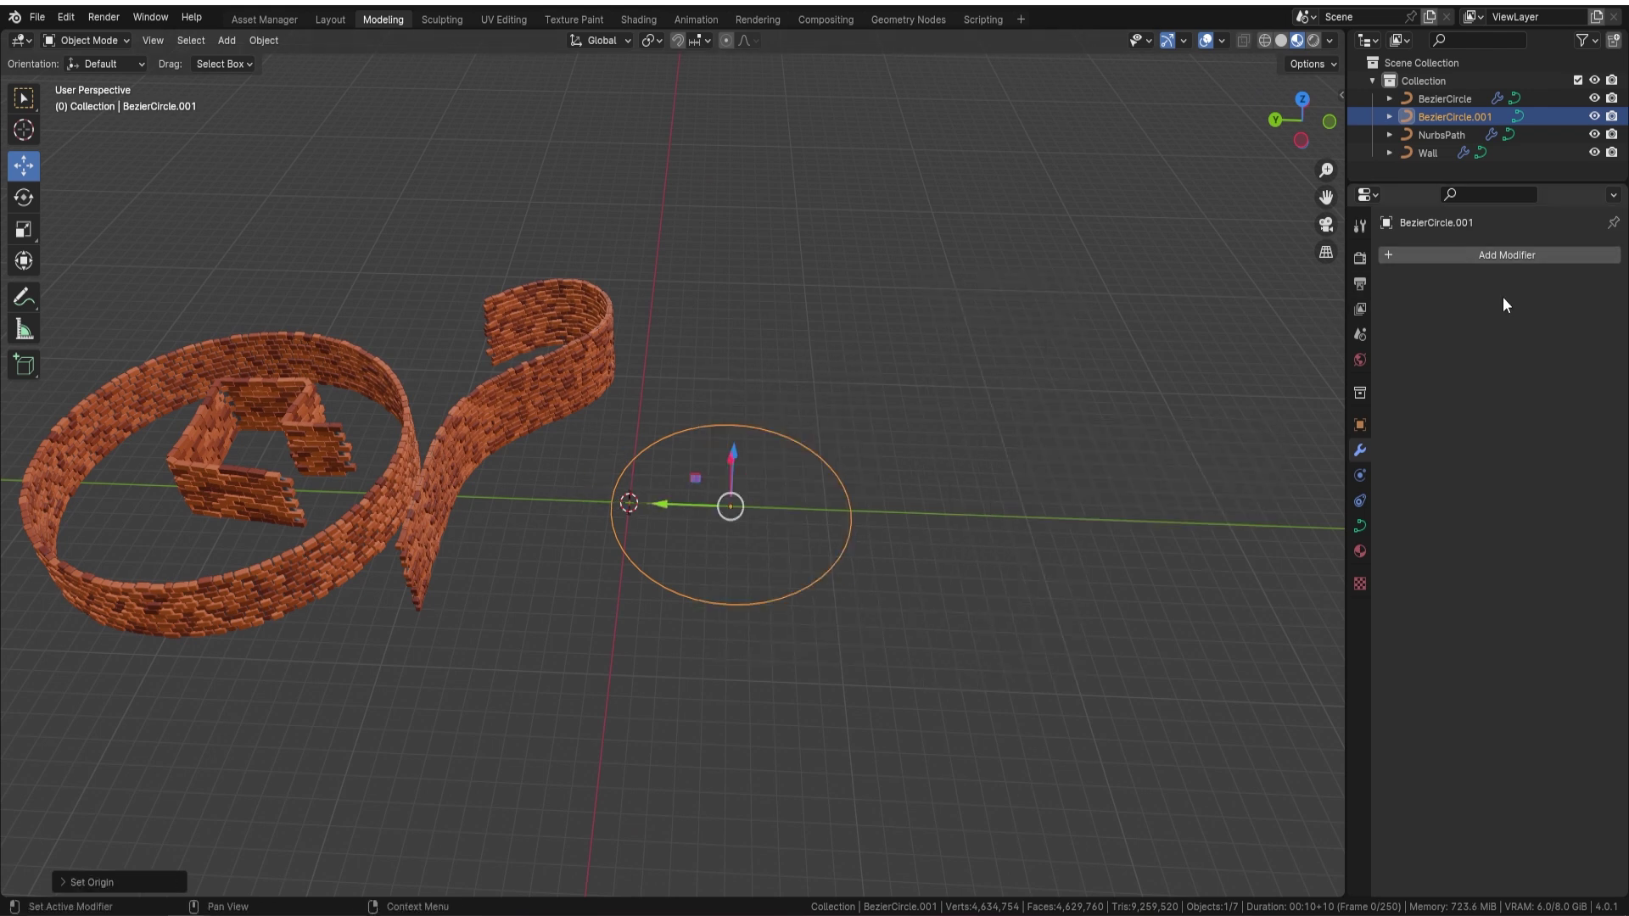
# - Add a Geometry Nodes modifier to the new circle and assign it the Wall node group
pyautogui.click(1493, 257)
pyautogui.click(1428, 261)
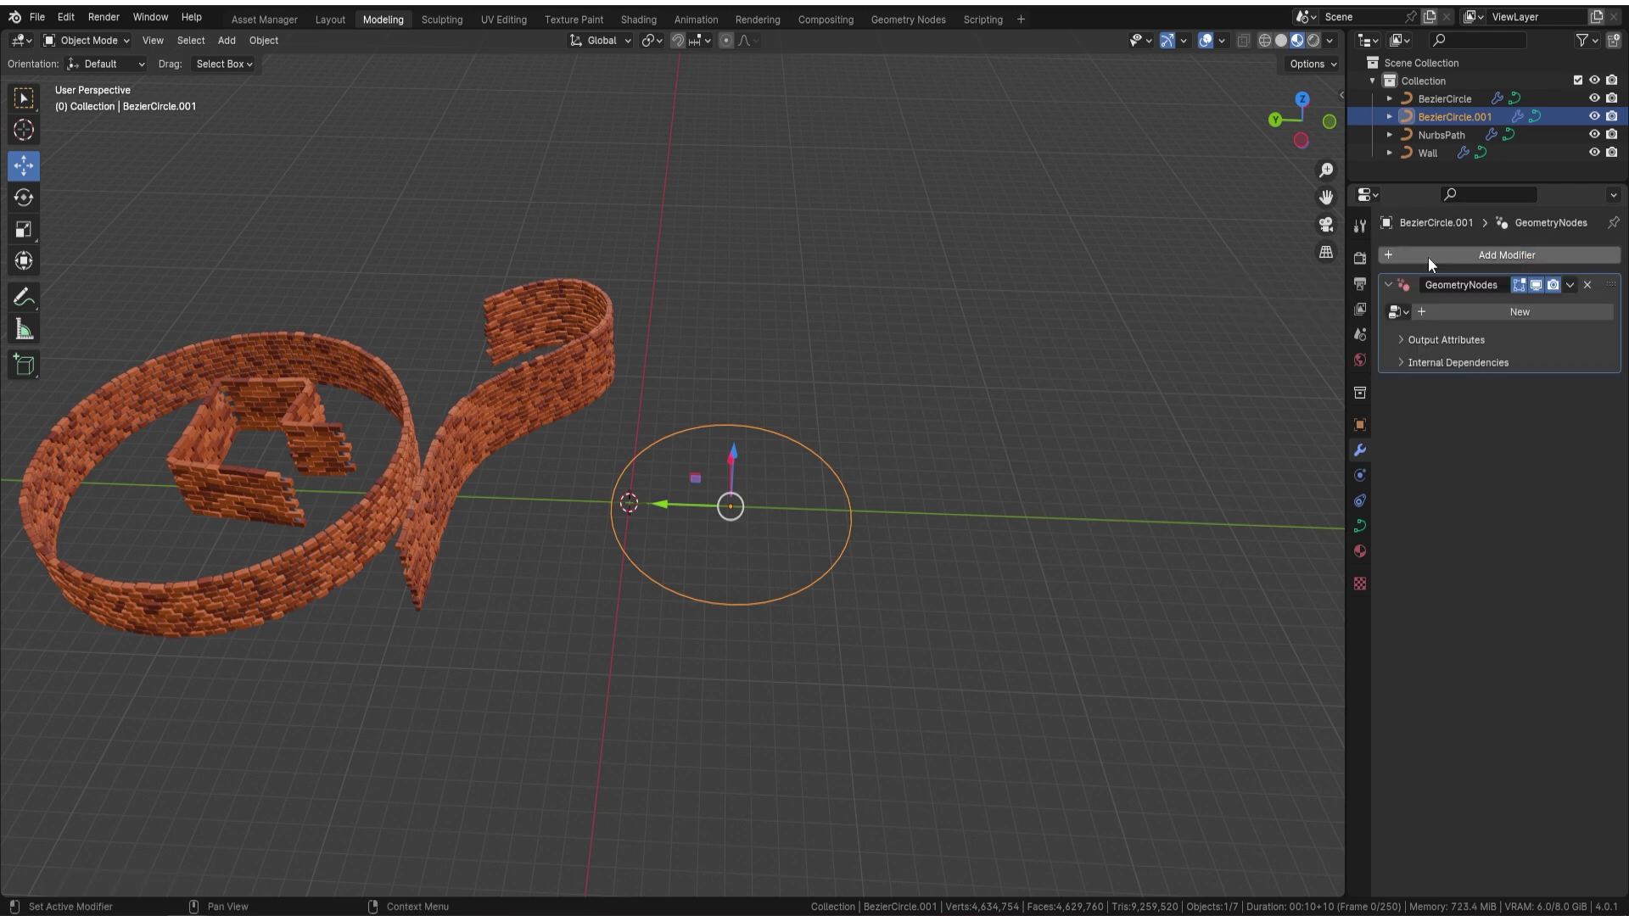
pyautogui.click(1400, 312)
pyautogui.click(1248, 339)
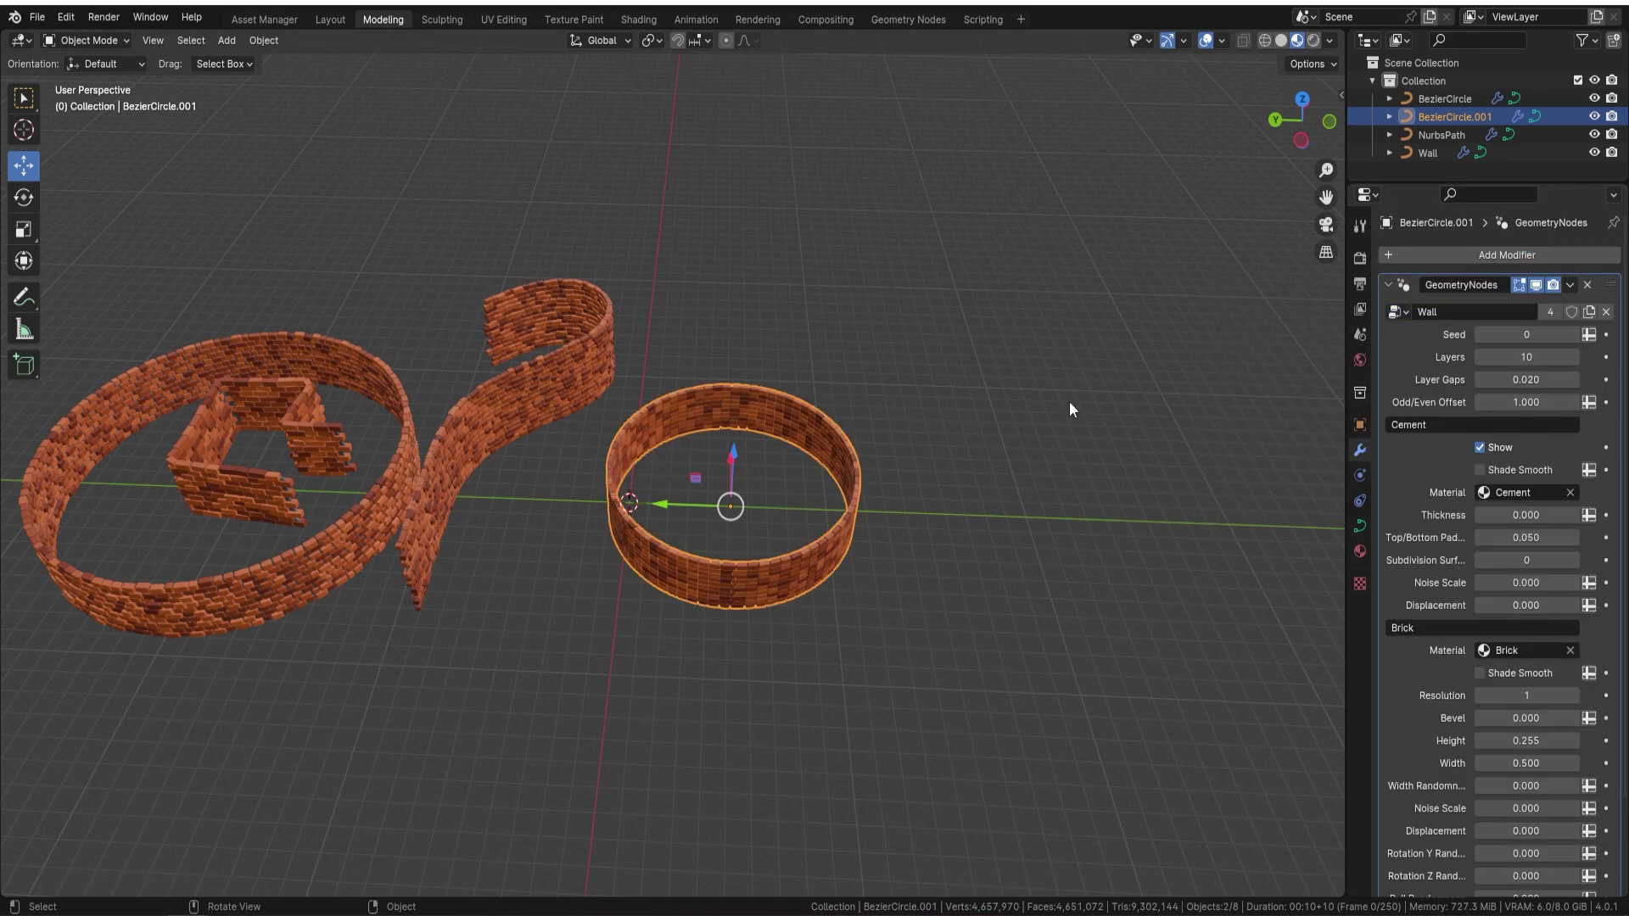
# - Try scaling the new circular wall in Edit Mode and in Object Mode to compare the effect on the bricks
pyautogui.scroll(2, 841, 538)
pyautogui.press('Tab')
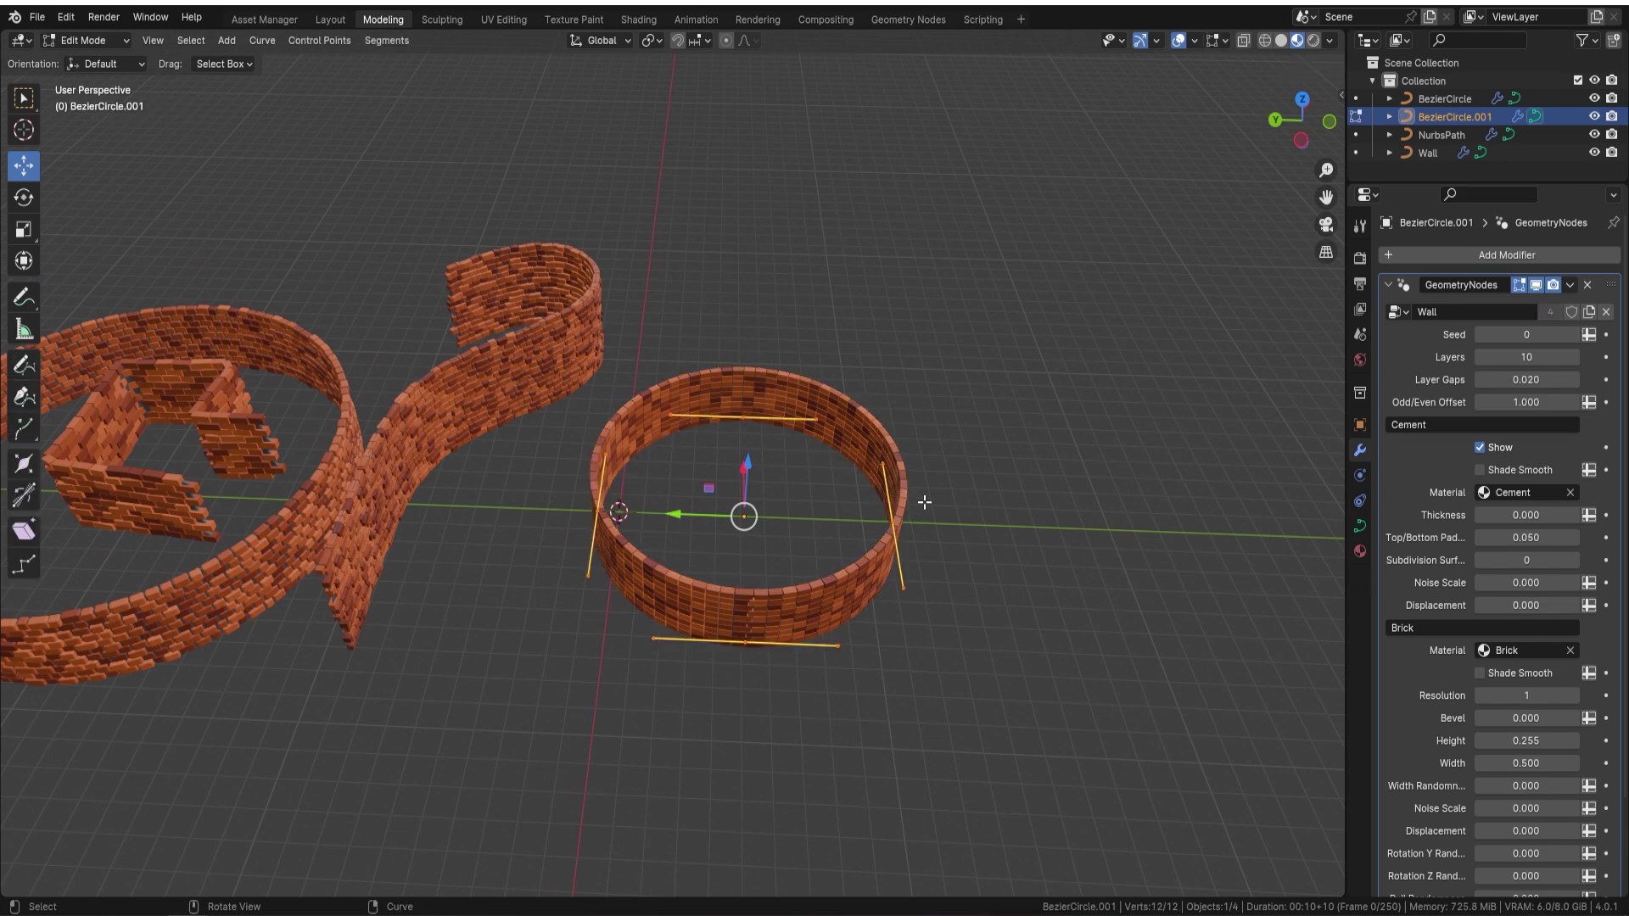
pyautogui.press('s')
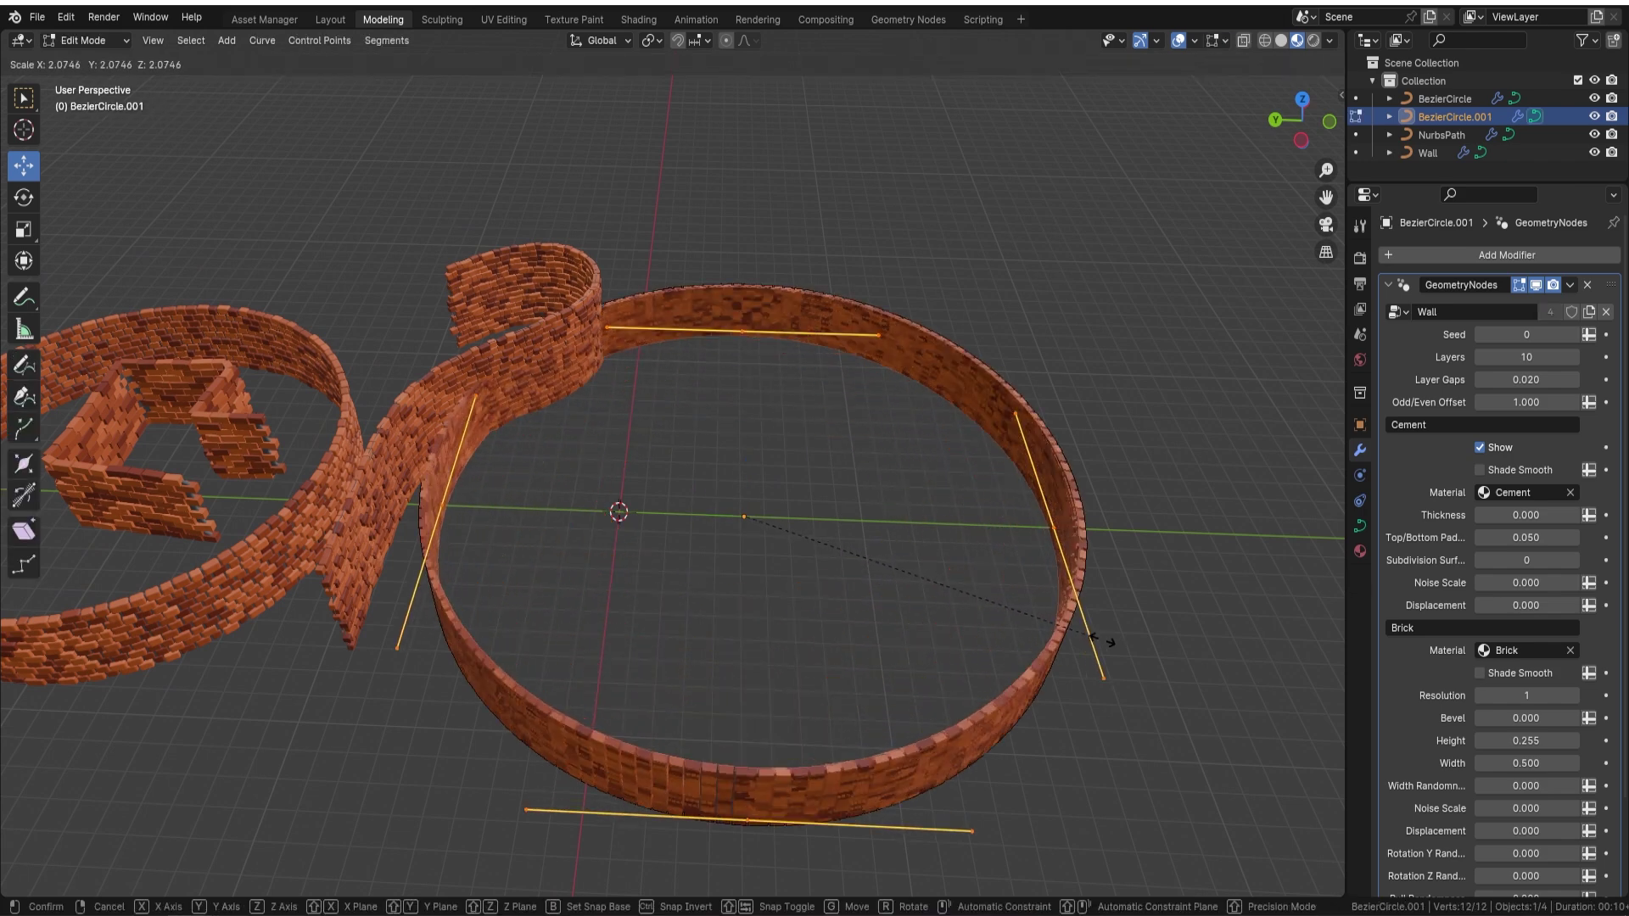
pyautogui.rightClick(1151, 654)
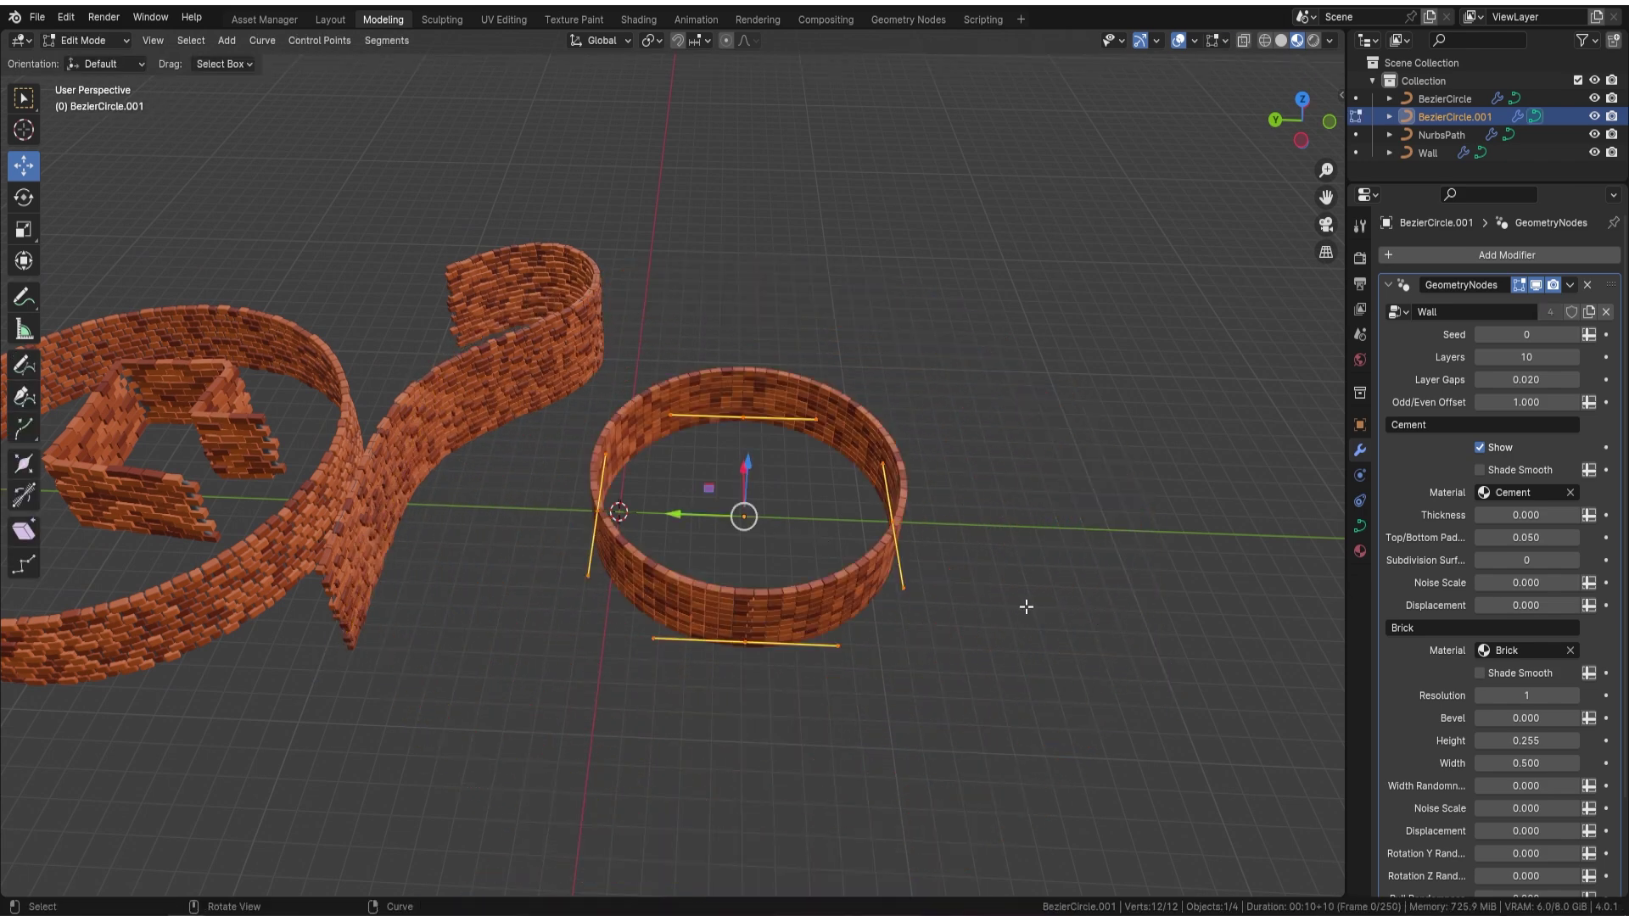
pyautogui.press('Tab')
pyautogui.press('s')
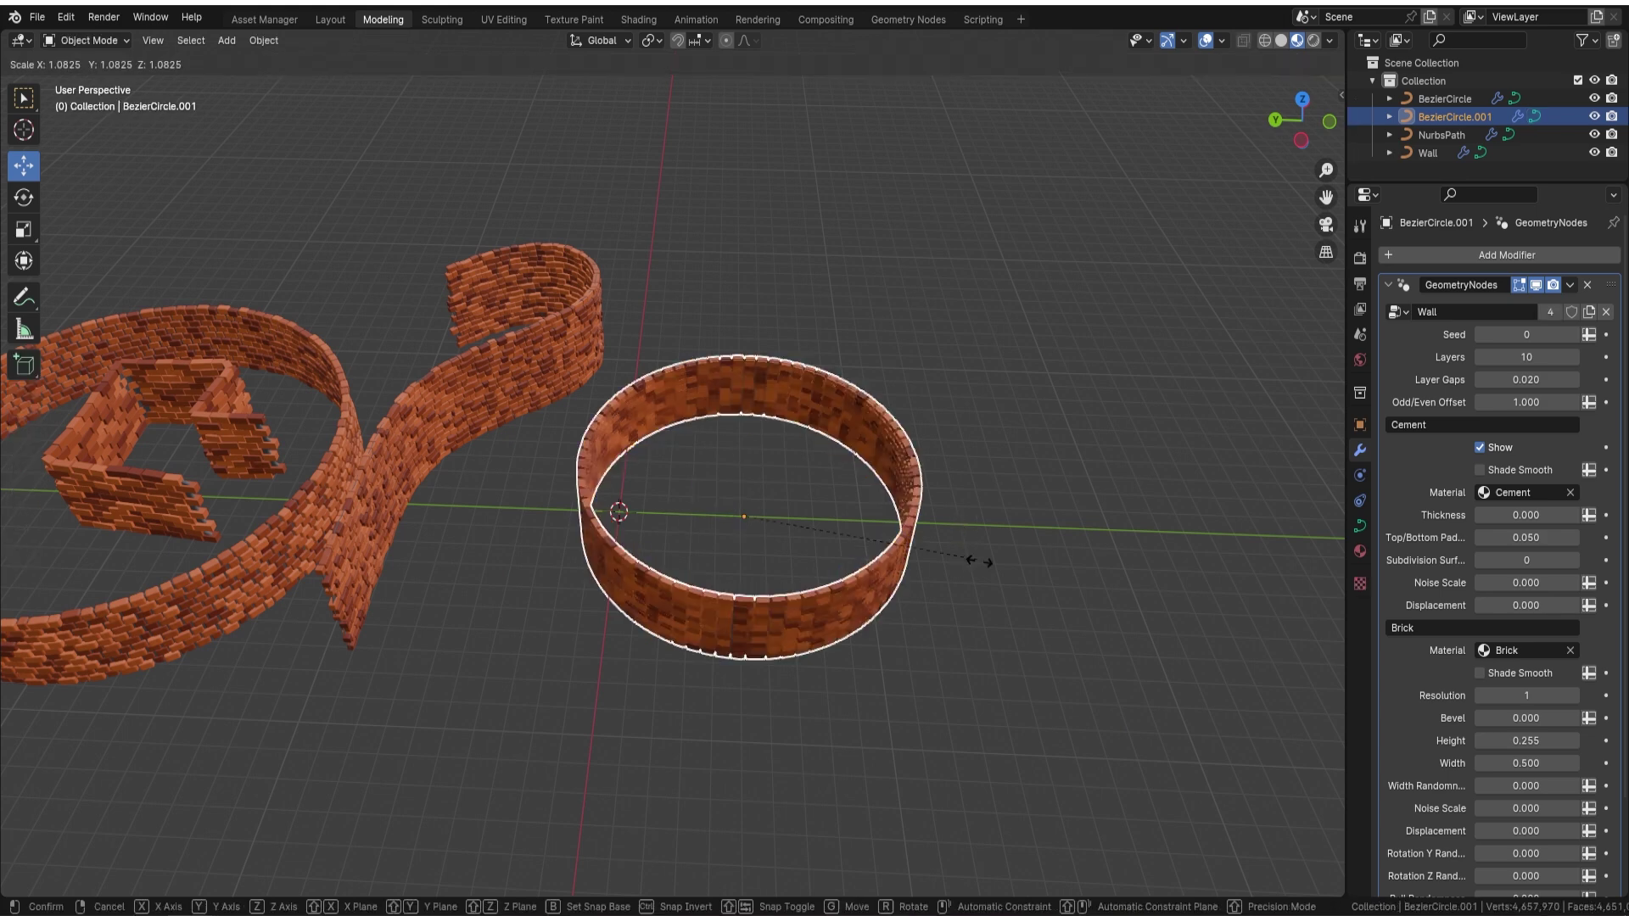
pyautogui.rightClick(1120, 615)
pyautogui.moveTo(930, 590); pyautogui.dragTo(920, 534, button='middle')
# - Stretch the new circular wall's curve along the Y axis in Edit Mode and return to Object Mode
pyautogui.press('Tab')
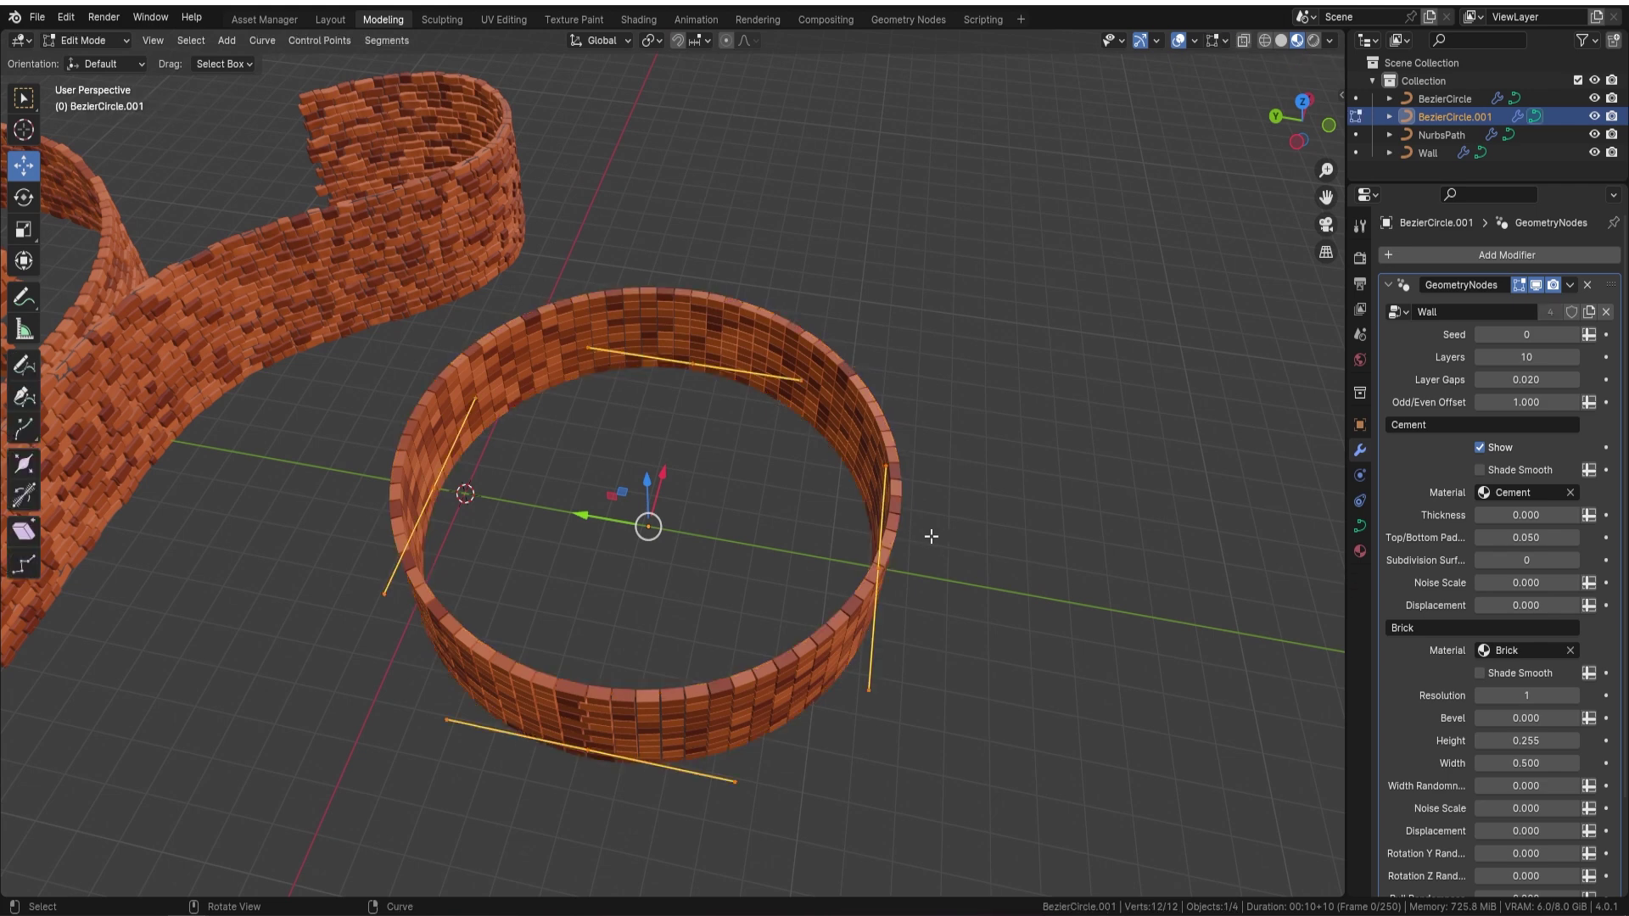
pyautogui.scroll(-4, 872, 555)
pyautogui.moveTo(729, 508); pyautogui.dragTo(945, 540)
pyautogui.press('Tab')
pyautogui.moveTo(916, 501); pyautogui.dragTo(861, 504, button='middle')
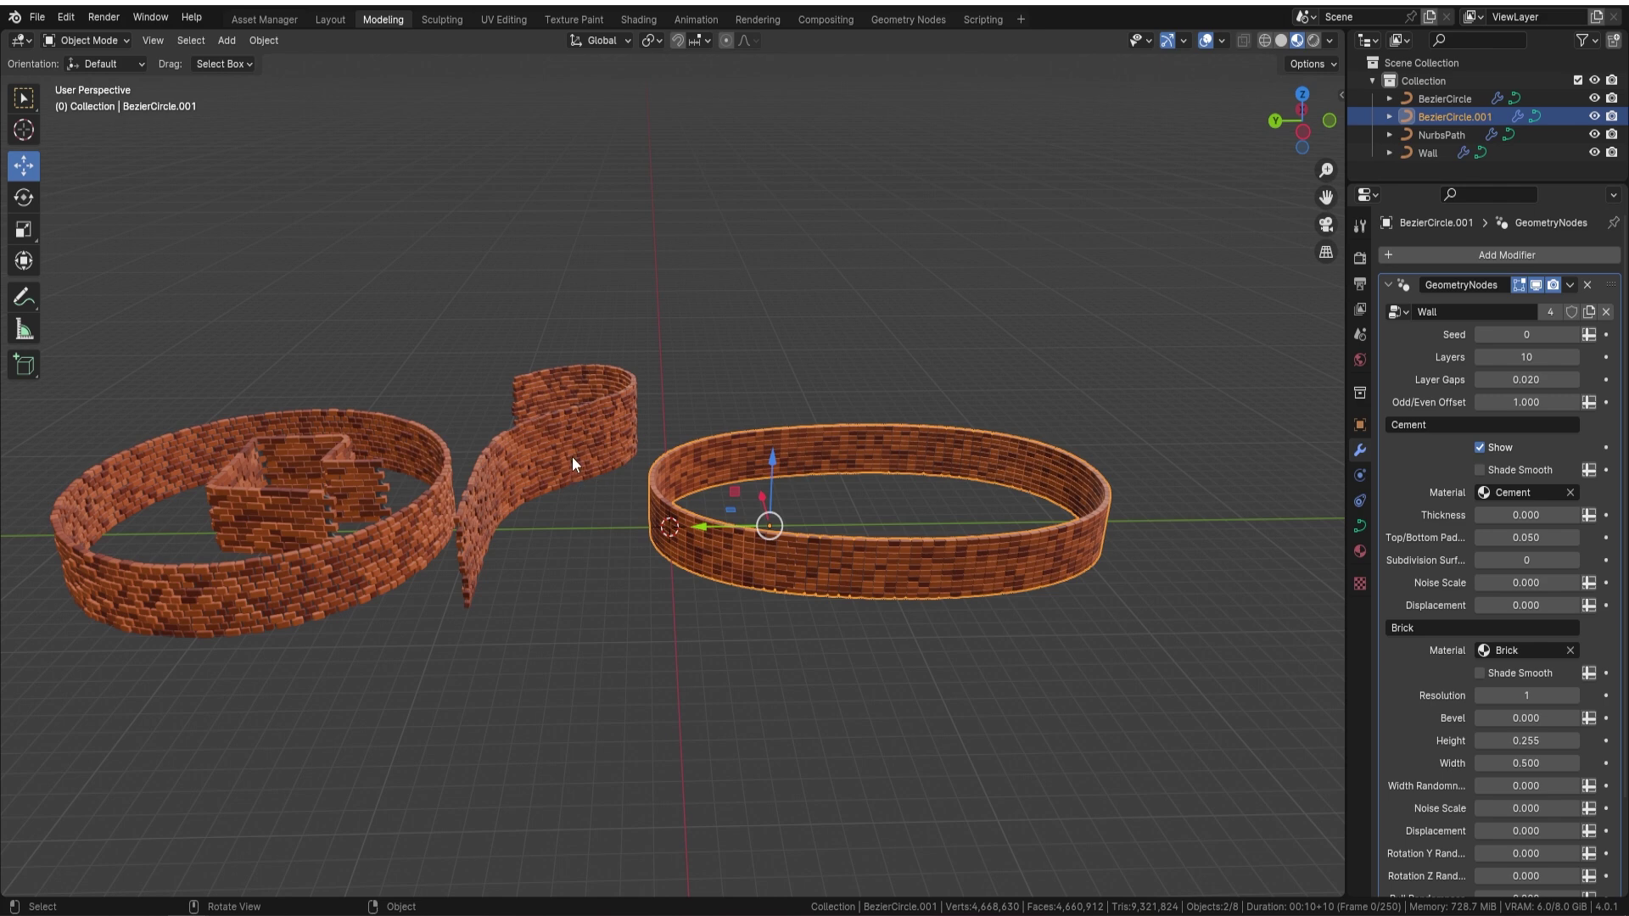
# - Copy the modifiers from the original circular wall to the new stretched circular wall
pyautogui.keyDown('shift'); pyautogui.click(385, 584); pyautogui.keyUp('shift')
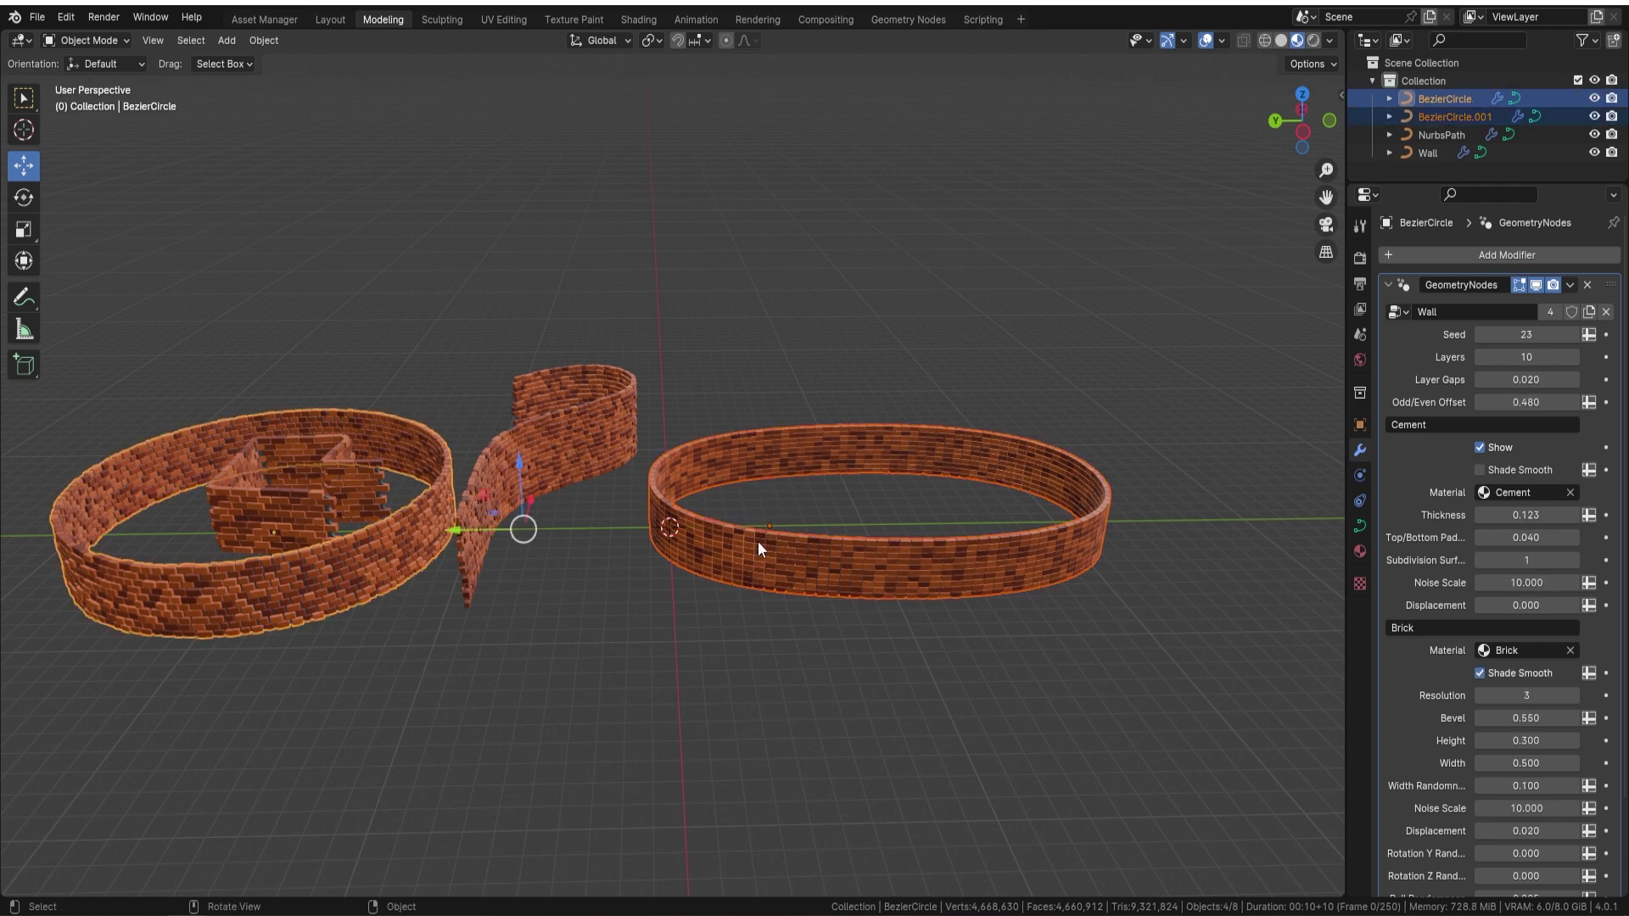
pyautogui.hotkey('ctrl', 'l')
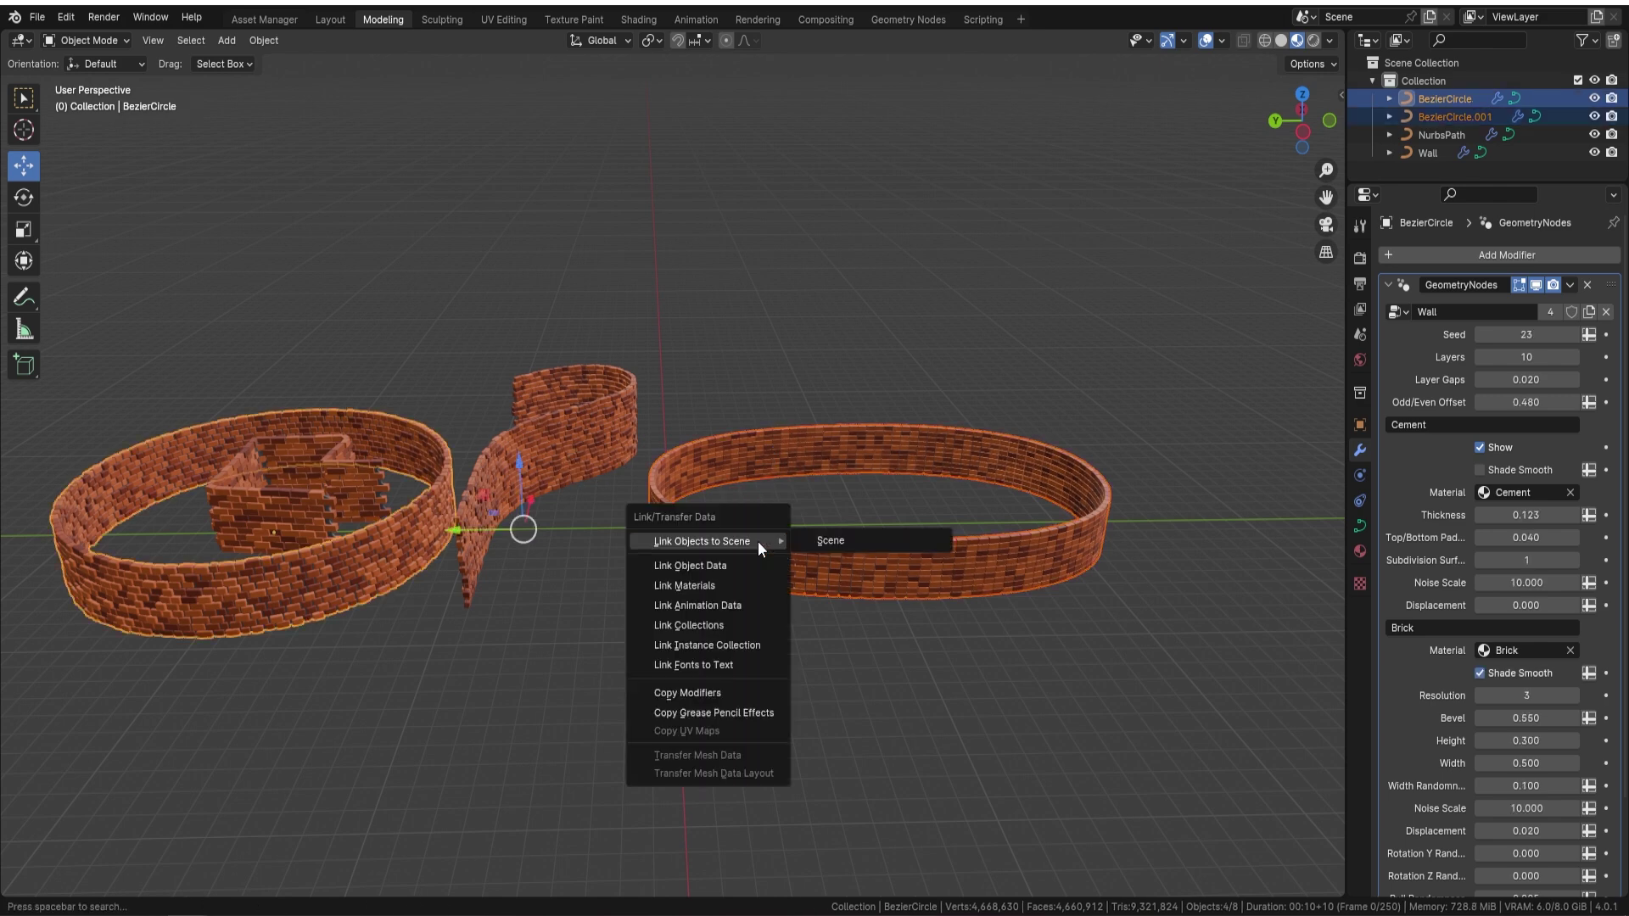
pyautogui.click(718, 692)
# - Examine the brick pattern of all the walls from several sides, near and far
pyautogui.moveTo(979, 529); pyautogui.dragTo(360, 438, button='middle')
pyautogui.scroll(-3, 394, 402)
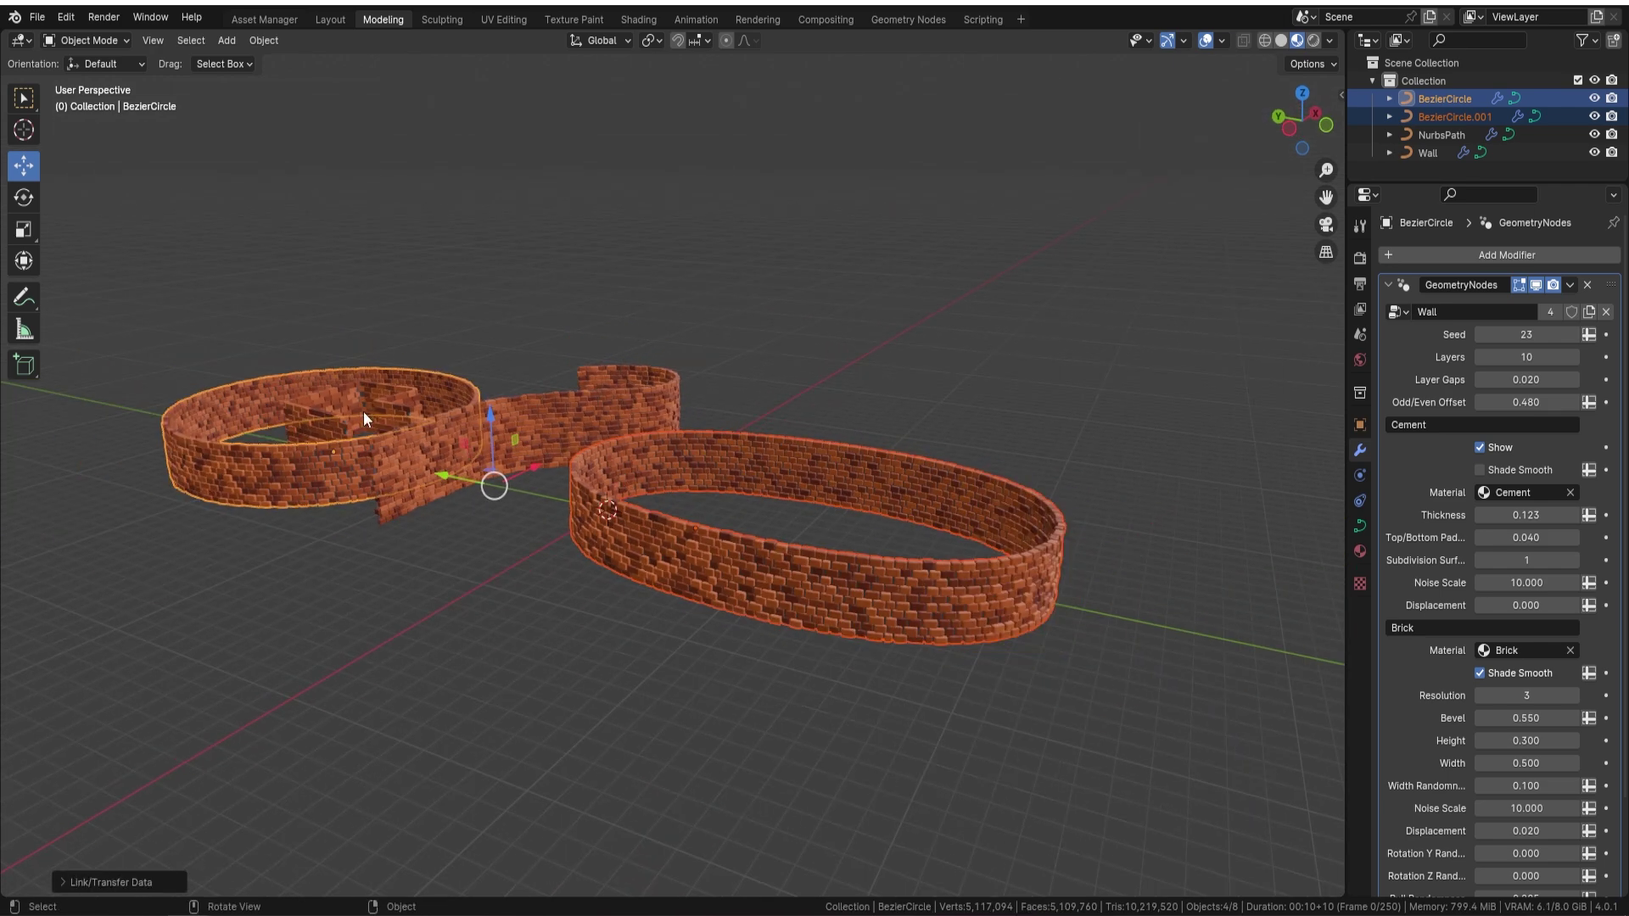
pyautogui.moveTo(641, 500); pyautogui.dragTo(537, 474, button='middle')
pyautogui.scroll(4, 668, 498)
pyautogui.scroll(3, 528, 485)
pyautogui.scroll(-3, 527, 485)
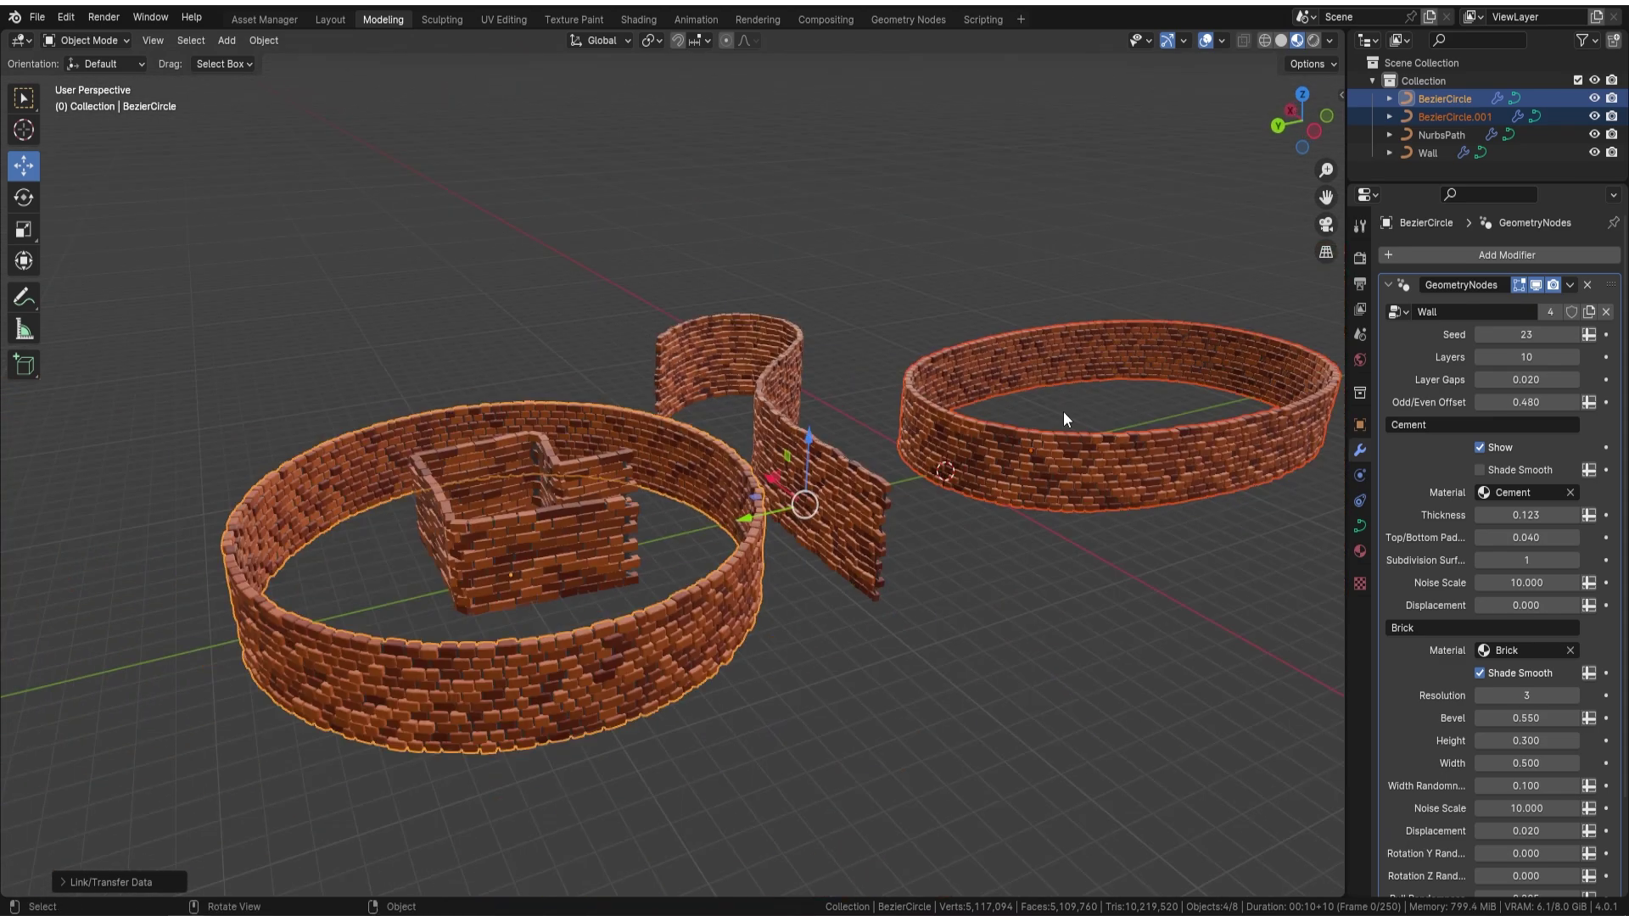
pyautogui.moveTo(660, 461); pyautogui.dragTo(732, 466, button='middle')
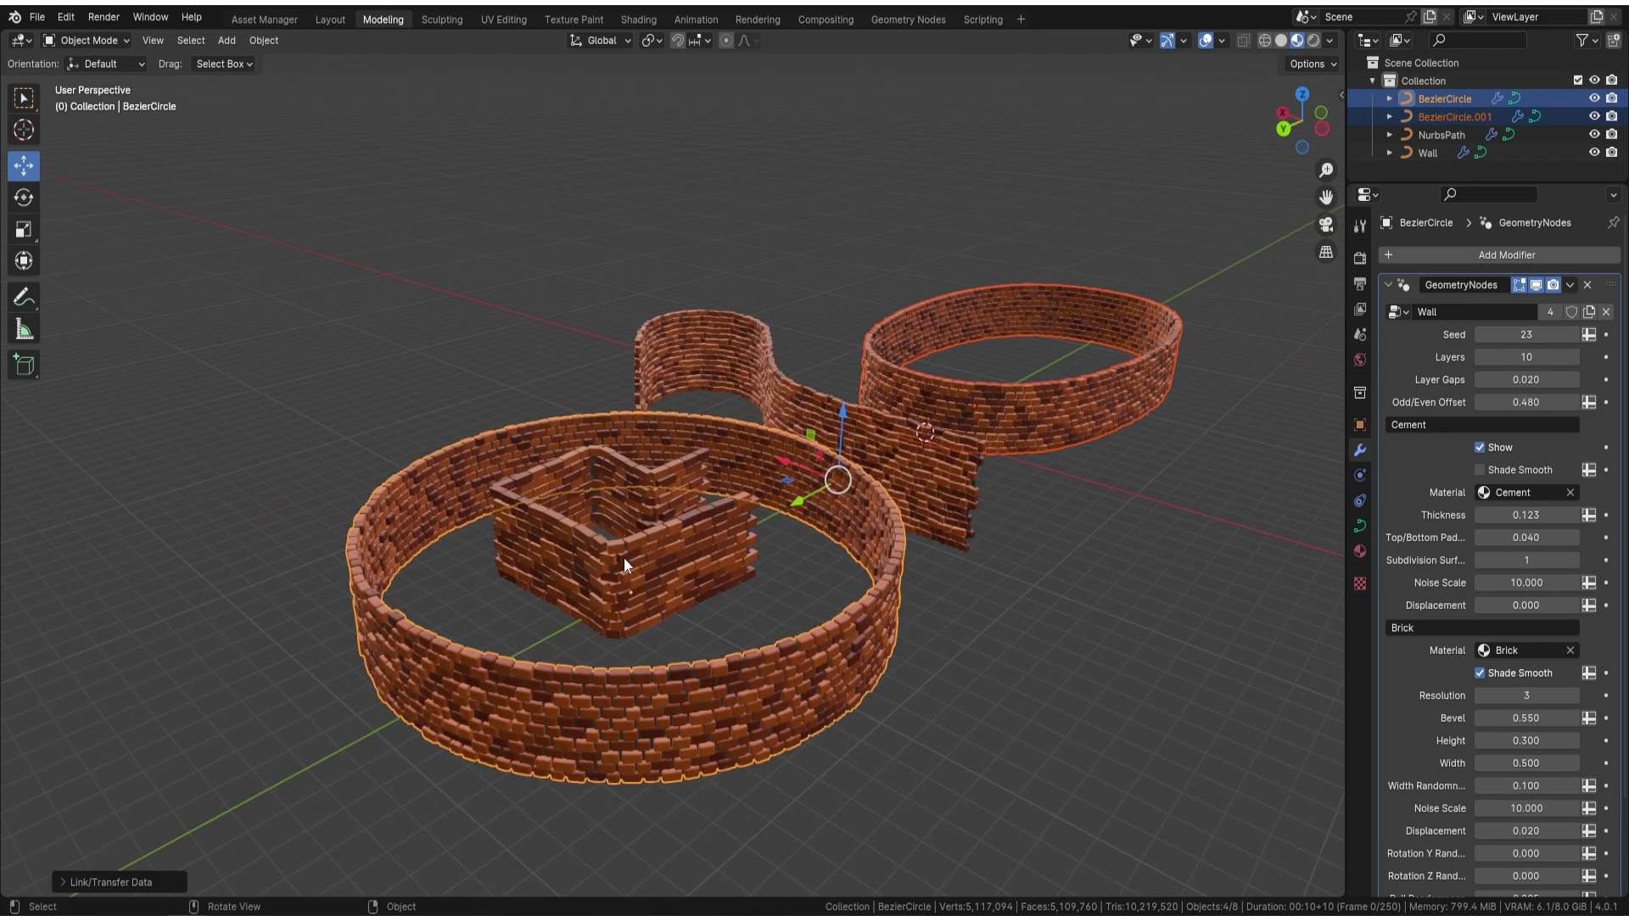
pyautogui.scroll(3, 618, 558)
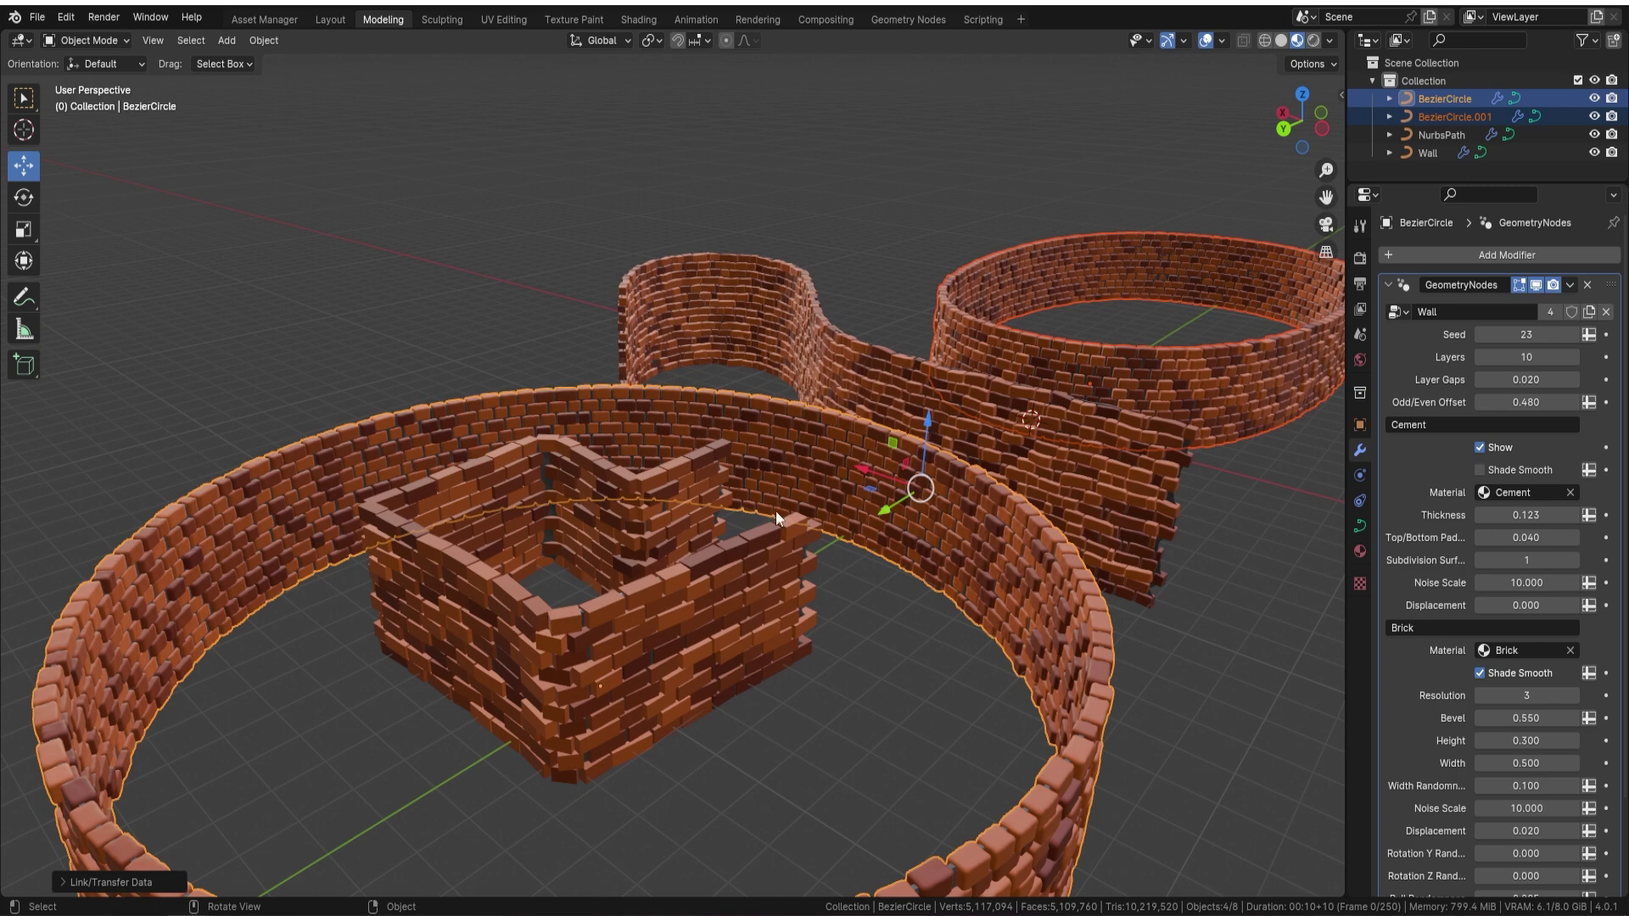
pyautogui.scroll(-2, 763, 523)
pyautogui.moveTo(901, 495); pyautogui.dragTo(627, 463, button='middle')
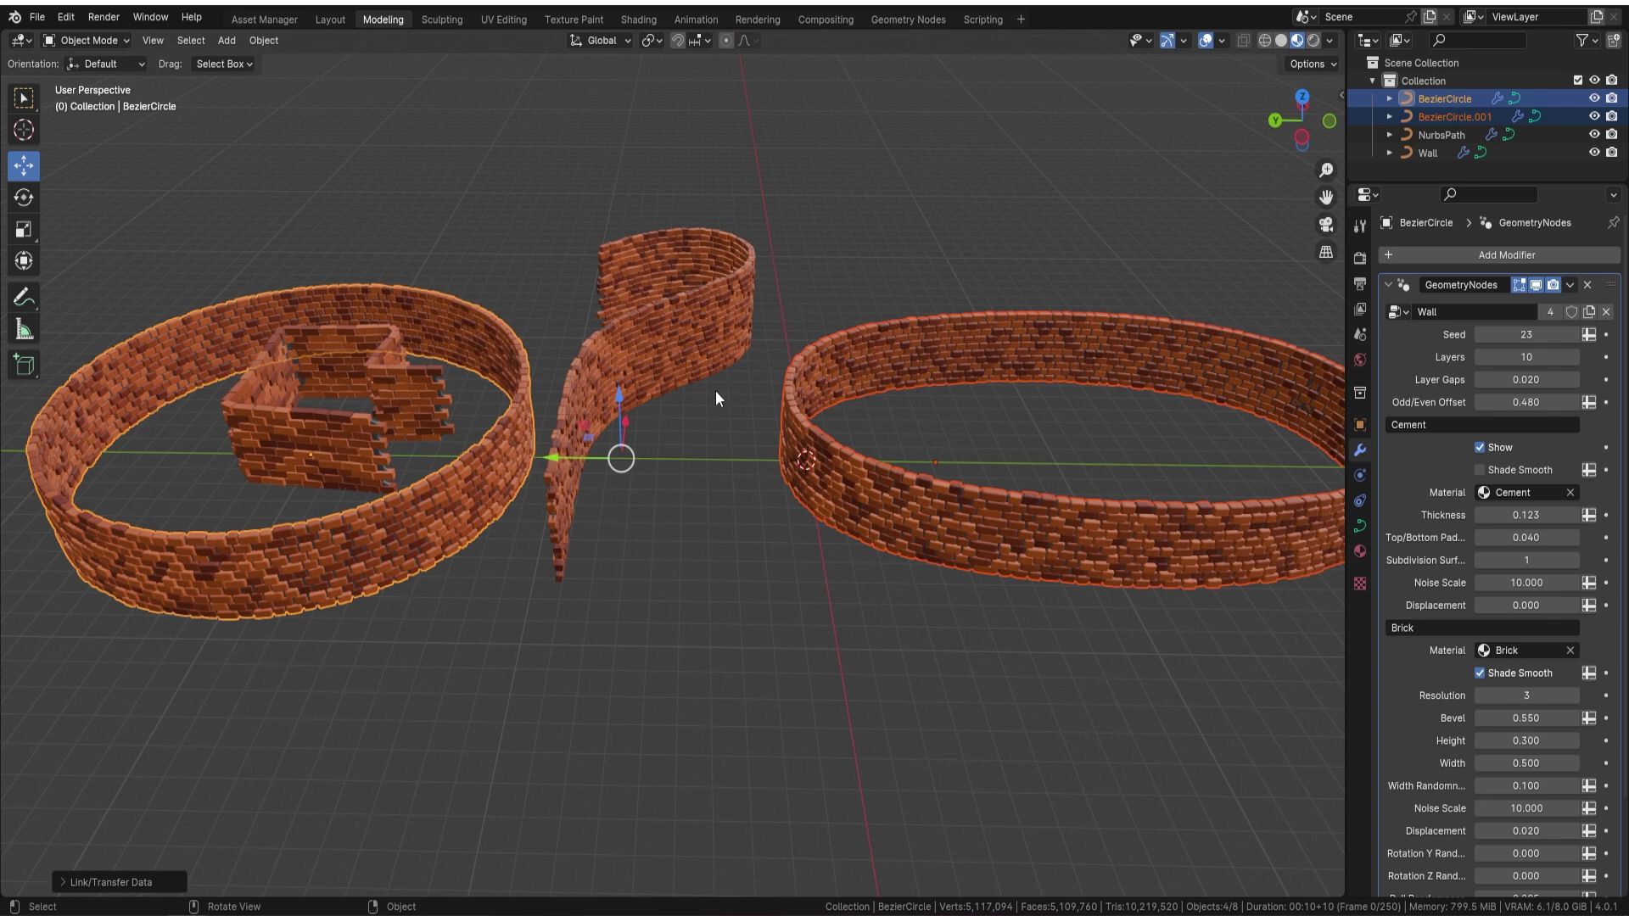
pyautogui.moveTo(850, 386); pyautogui.dragTo(586, 375, button='middle')
pyautogui.scroll(2, 577, 385)
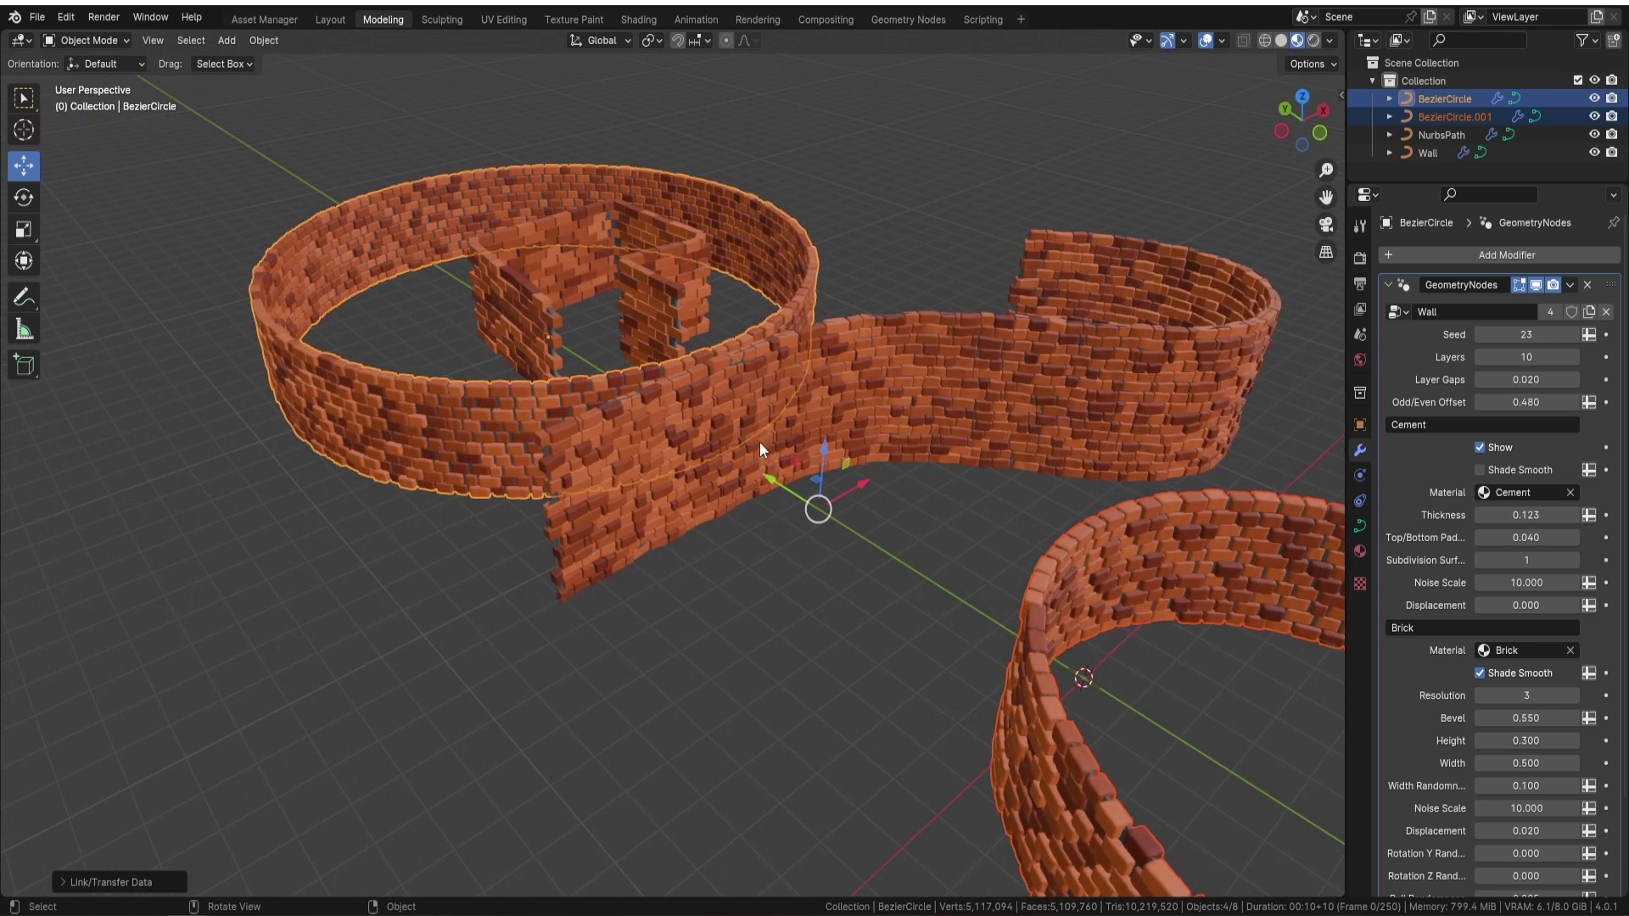
# - Delete the new stretched circular wall
pyautogui.scroll(-2, 813, 408)
pyautogui.moveTo(634, 411); pyautogui.dragTo(851, 487, button='middle')
pyautogui.press('Delete')
# - Add a Path curve at the world origin and scale it up into a long straight line
pyautogui.hotkey('shift', 'a')
pyautogui.moveTo(852, 485)
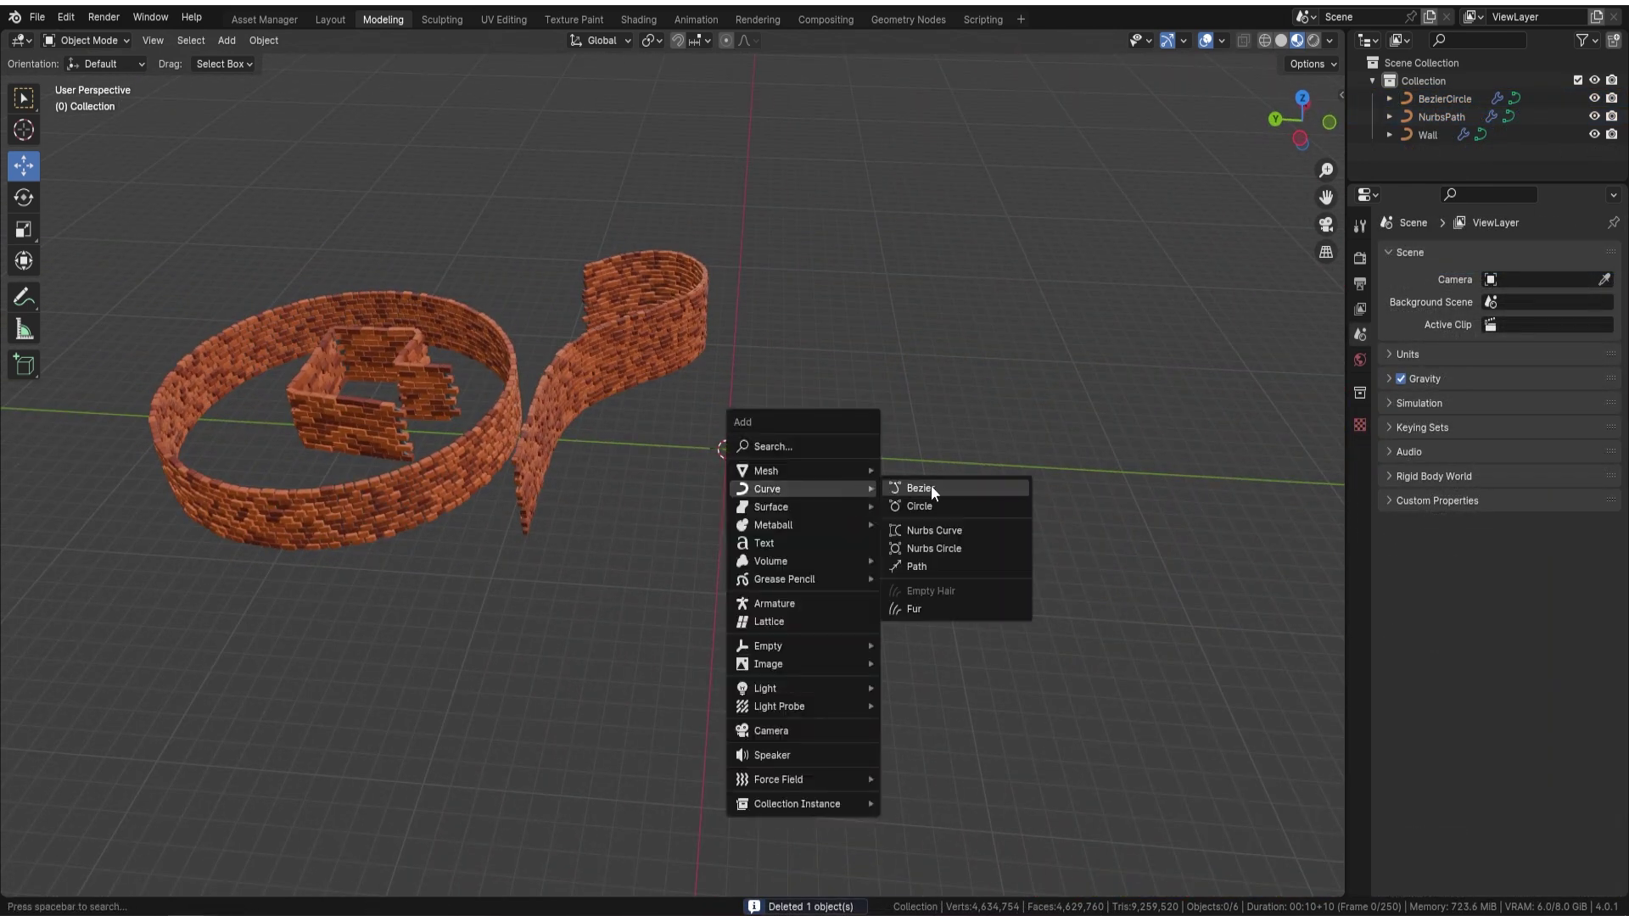
pyautogui.click(949, 566)
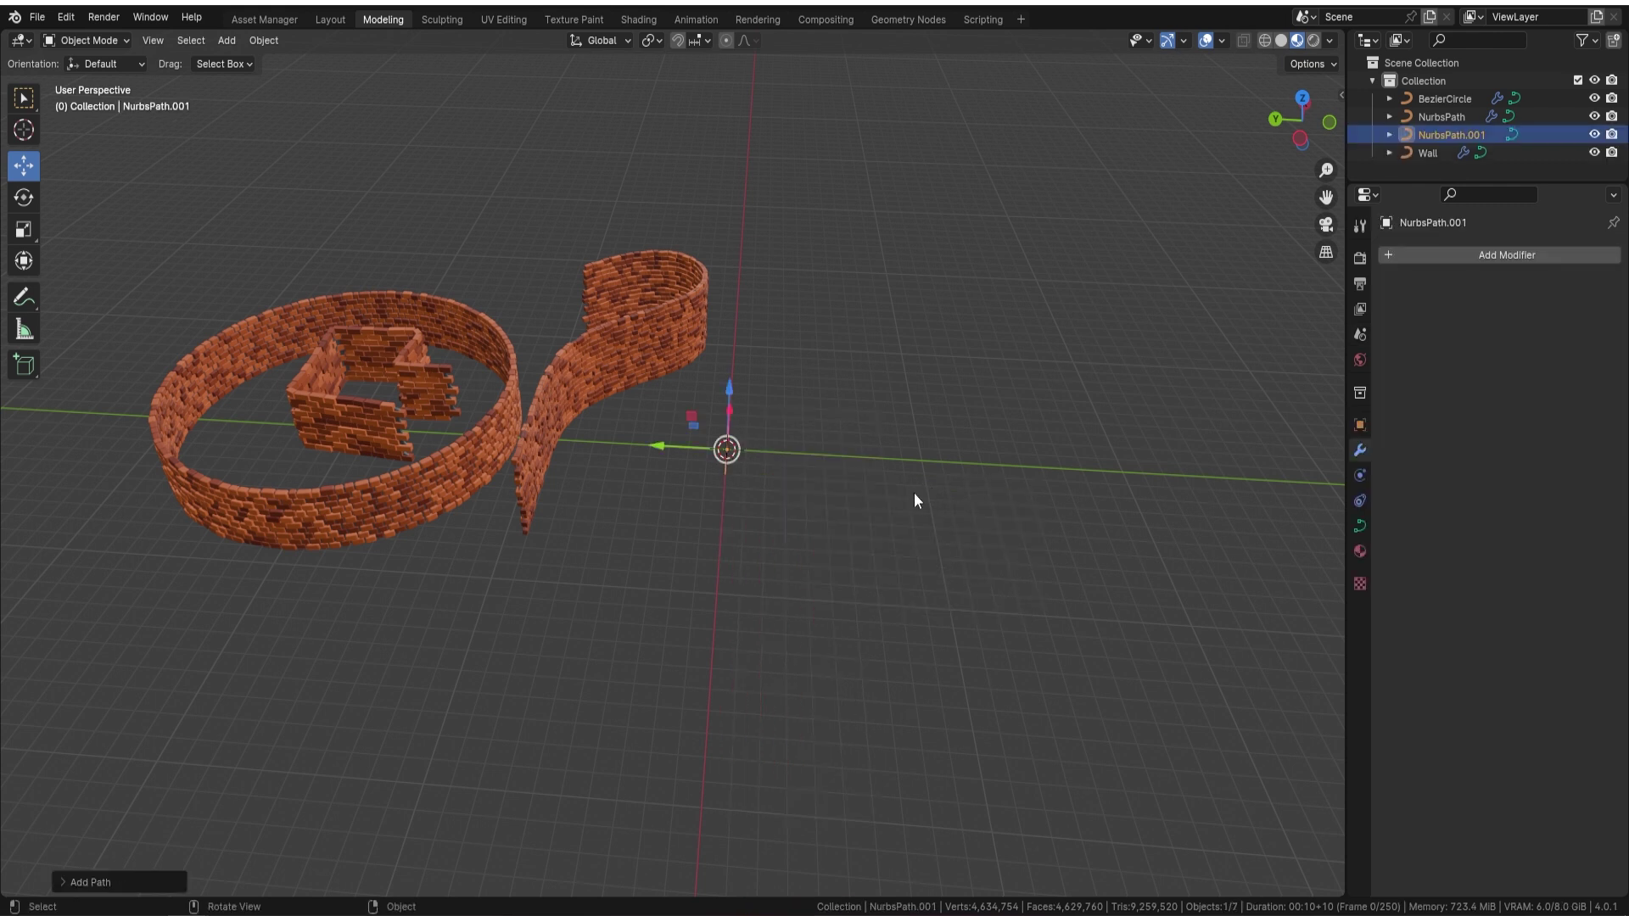
pyautogui.press('s')
pyautogui.click(887, 259)
# - Copy the modifiers from the circular wall to the new straight path
pyautogui.keyDown('shift'); pyautogui.click(418, 491); pyautogui.keyUp('shift')
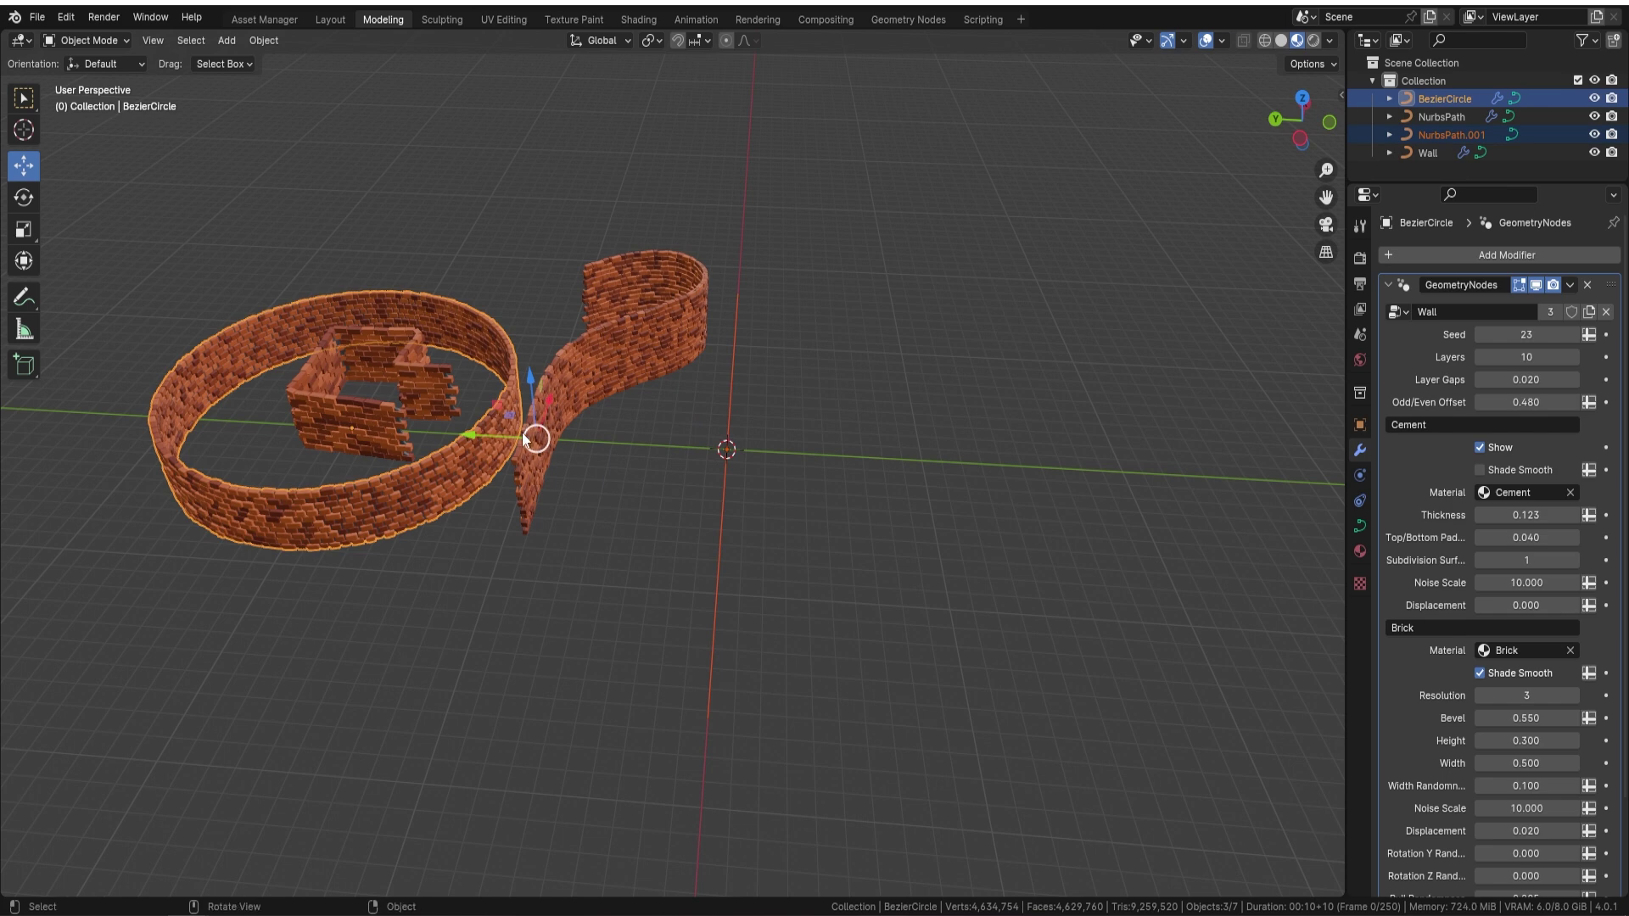
pyautogui.hotkey('ctrl', 'l')
pyautogui.click(472, 435)
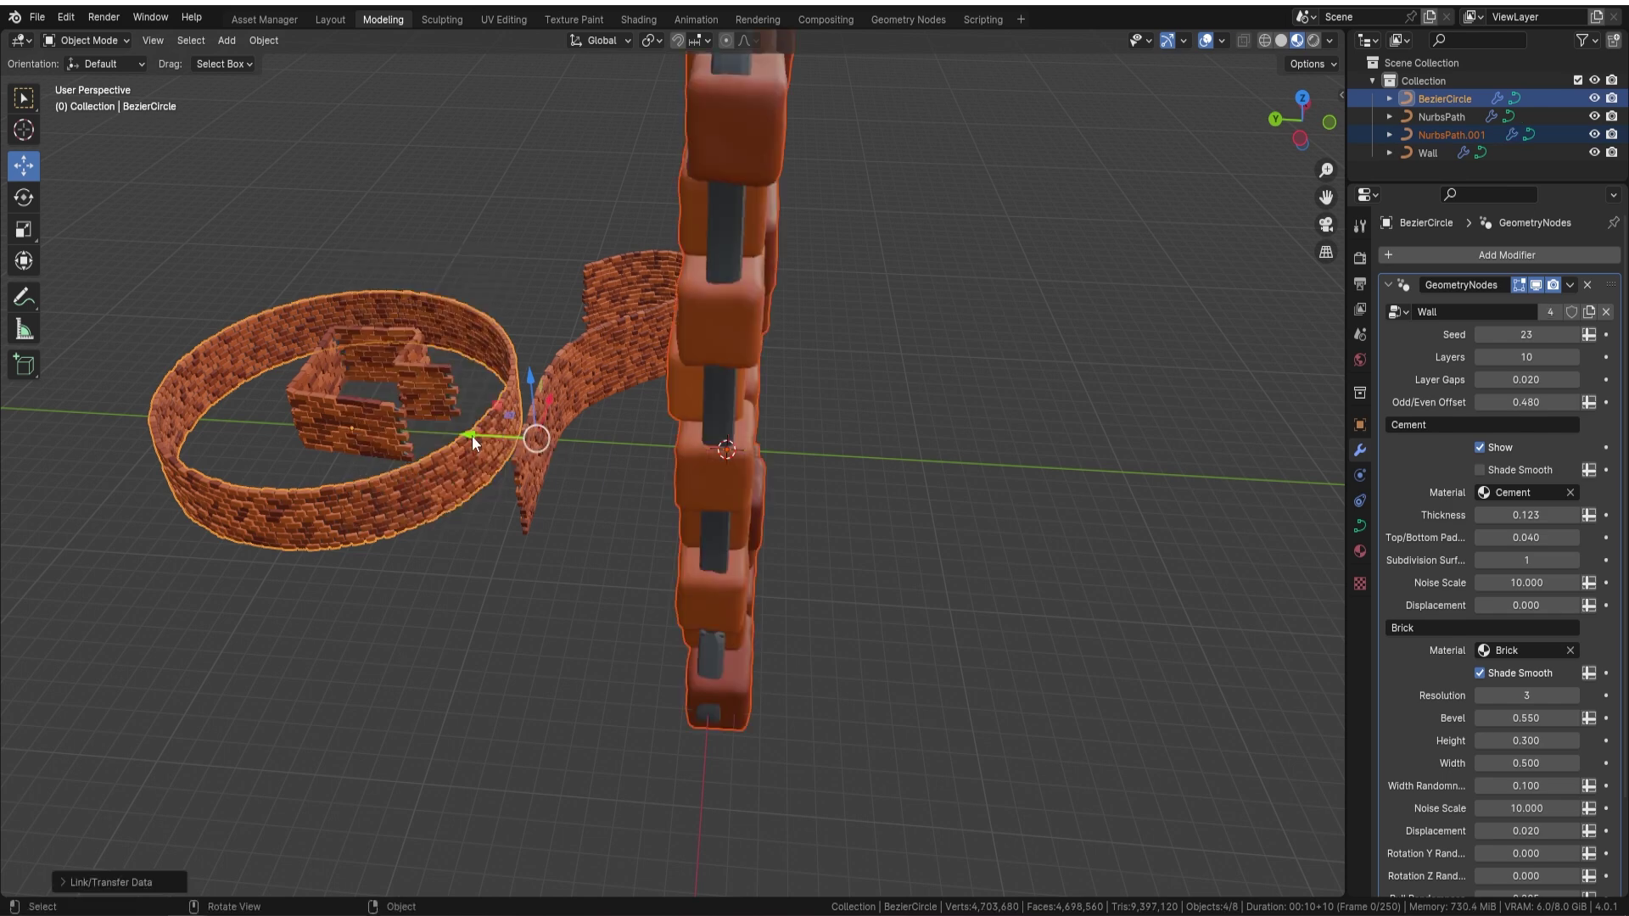
# - Apply the new straight path's scale so its bricks match the other walls in size, and check the wall
pyautogui.moveTo(849, 433); pyautogui.dragTo(843, 423, button='middle')
pyautogui.click(775, 425)
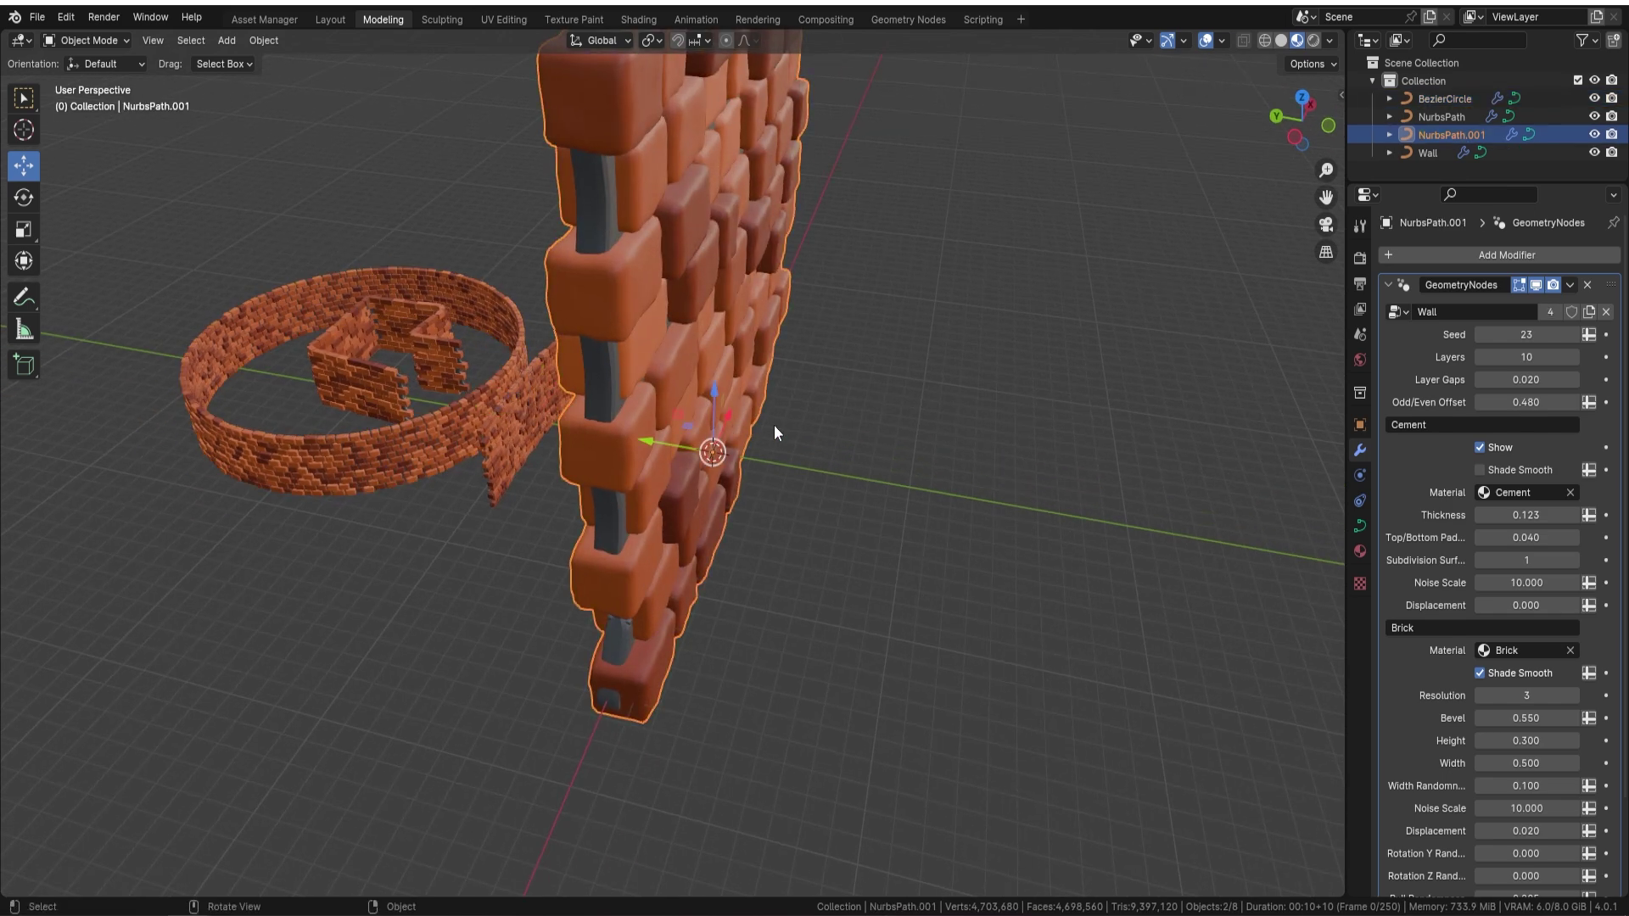
pyautogui.hotkey('ctrl', 'a')
pyautogui.click(946, 436)
pyautogui.moveTo(946, 435); pyautogui.dragTo(740, 389, button='middle')
pyautogui.scroll(-1, 943, 338)
pyautogui.moveTo(943, 338); pyautogui.dragTo(648, 379, button='middle')
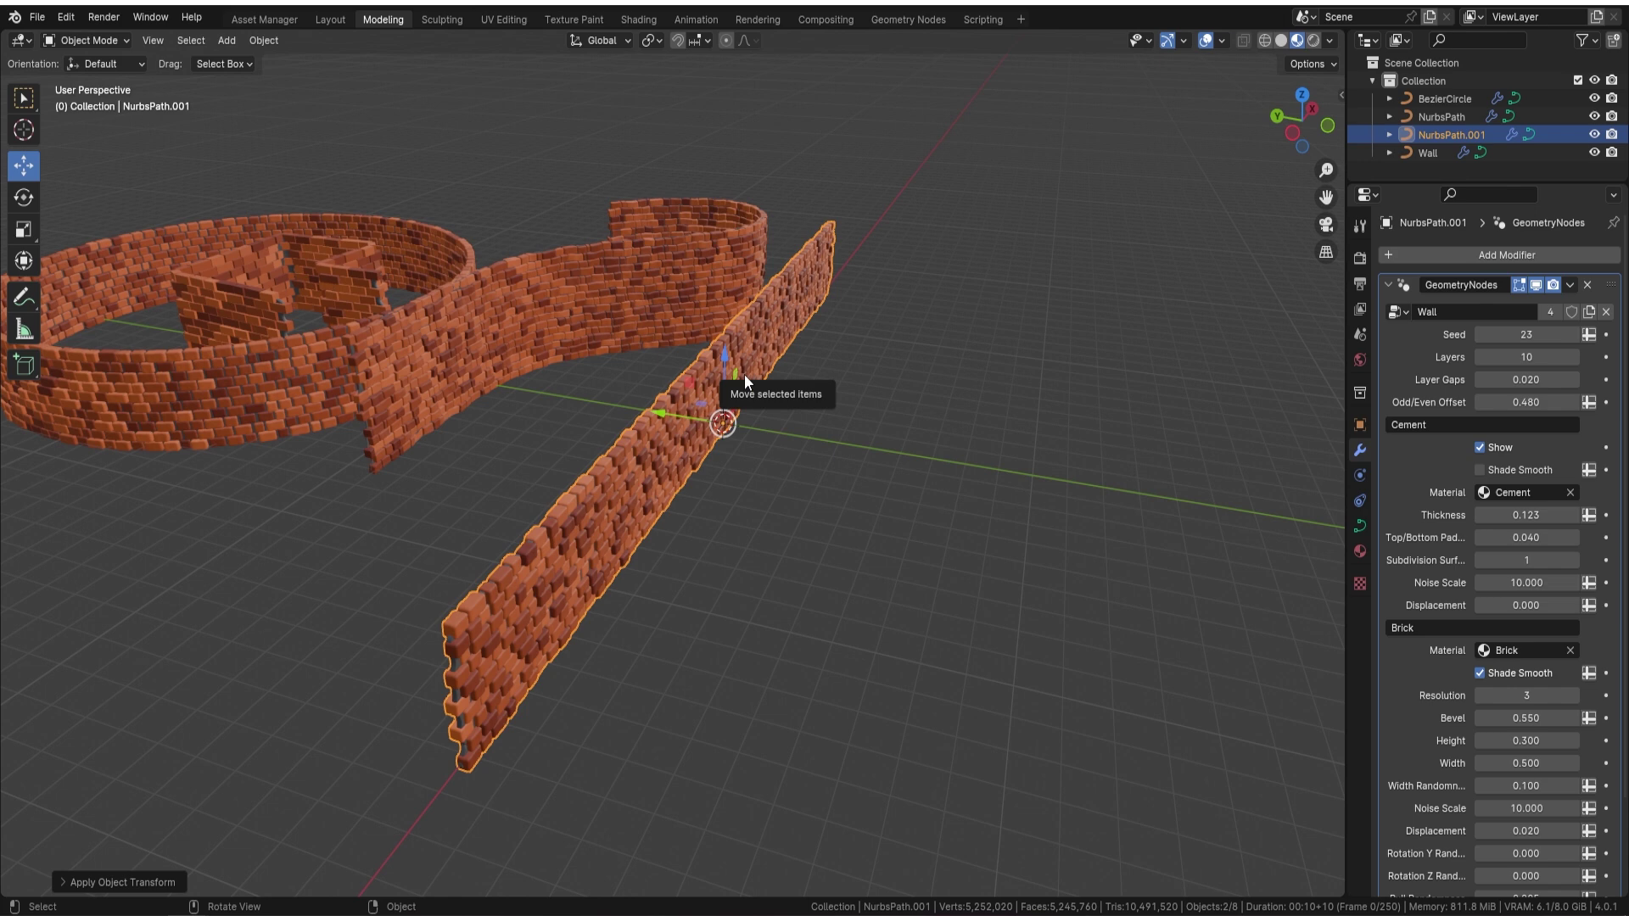